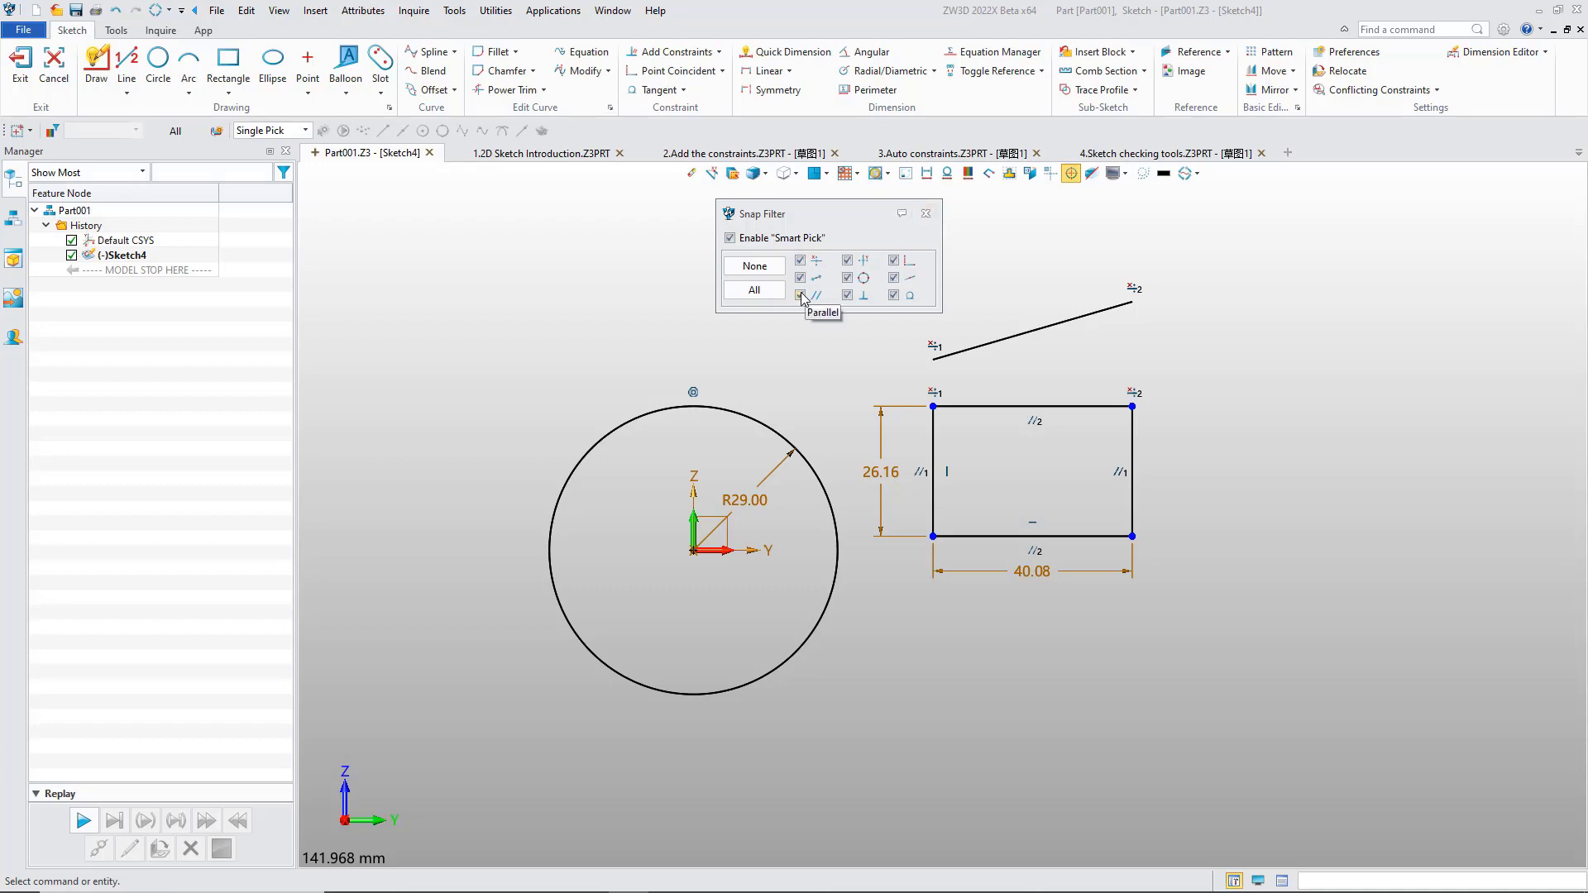
- Close the snap filter and try a line about 42 mm long above and parallel to the slanted line
{"action": "left_click", "coordinate": [926, 213]}
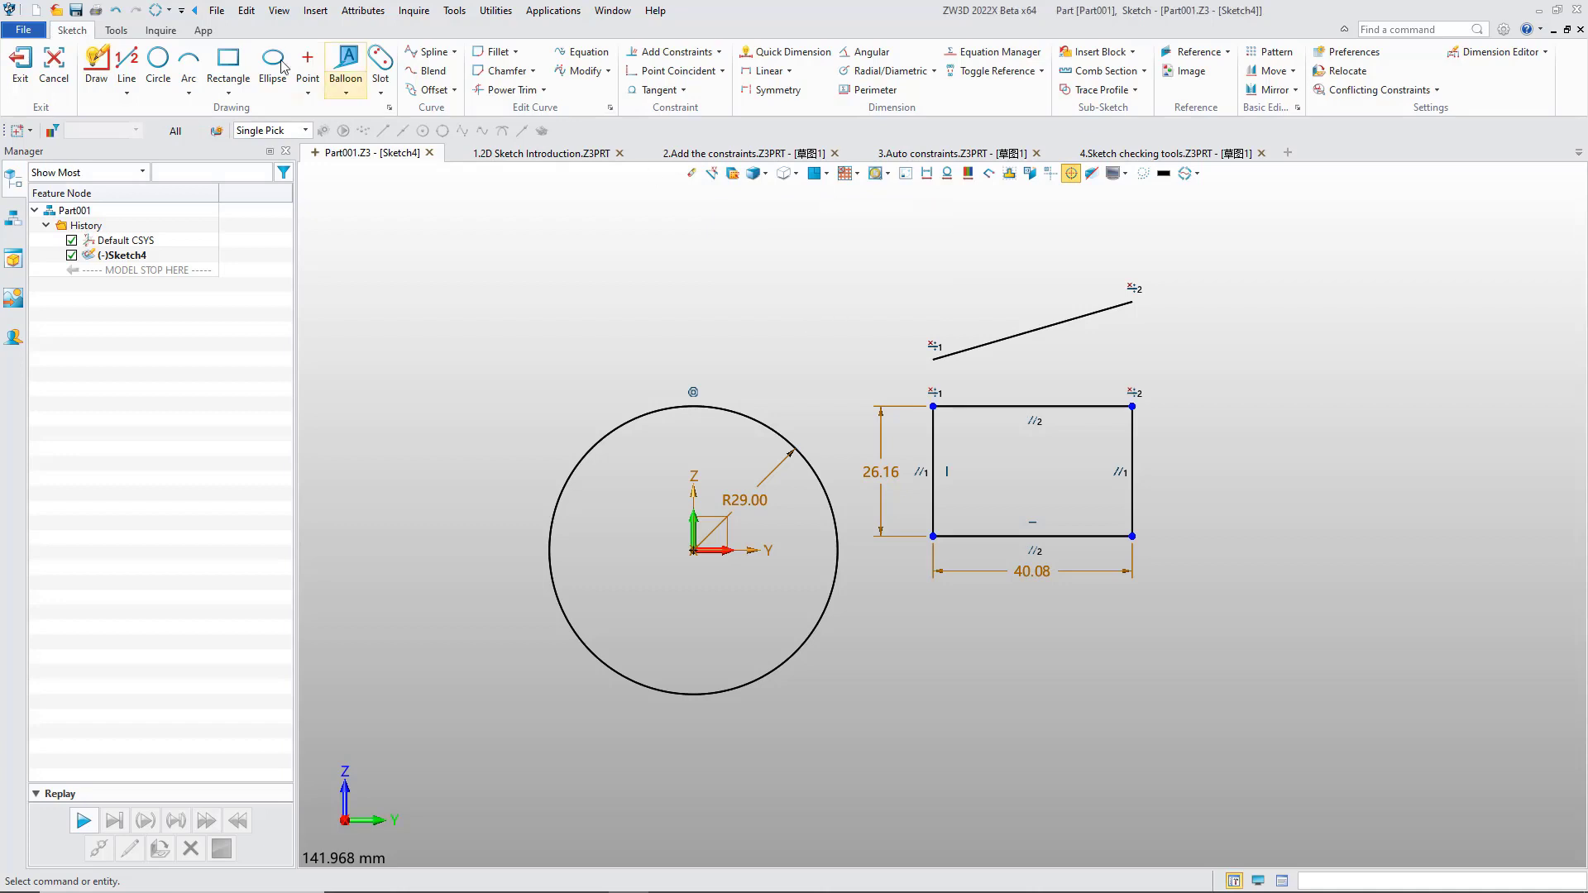
{"action": "left_click", "coordinate": [126, 66]}
{"action": "left_click", "coordinate": [933, 308]}
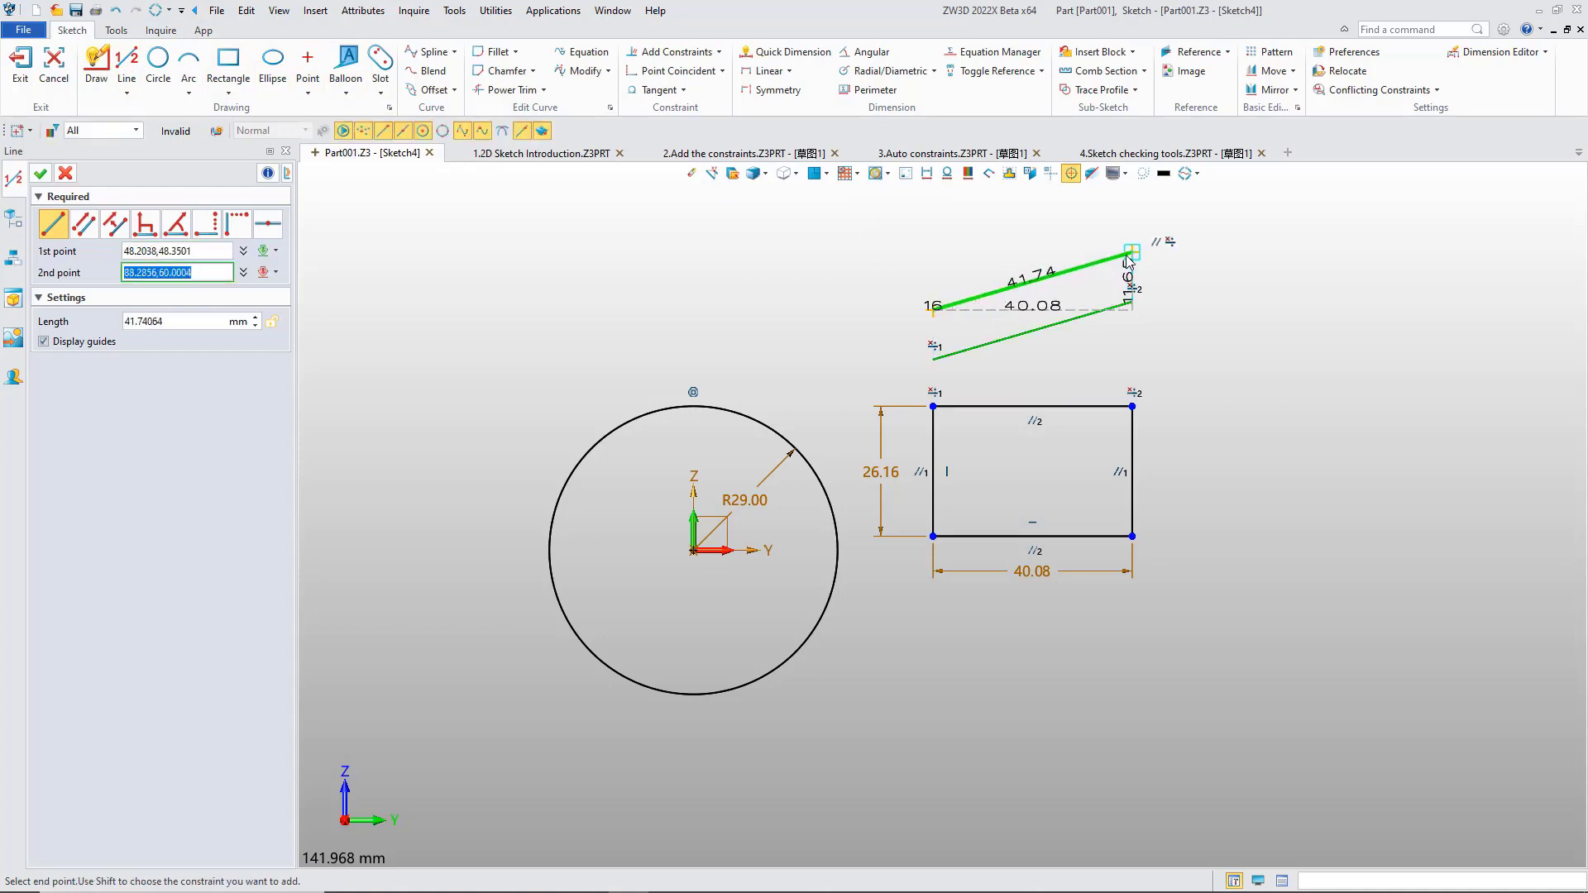
{"action": "left_click", "coordinate": [1133, 253]}
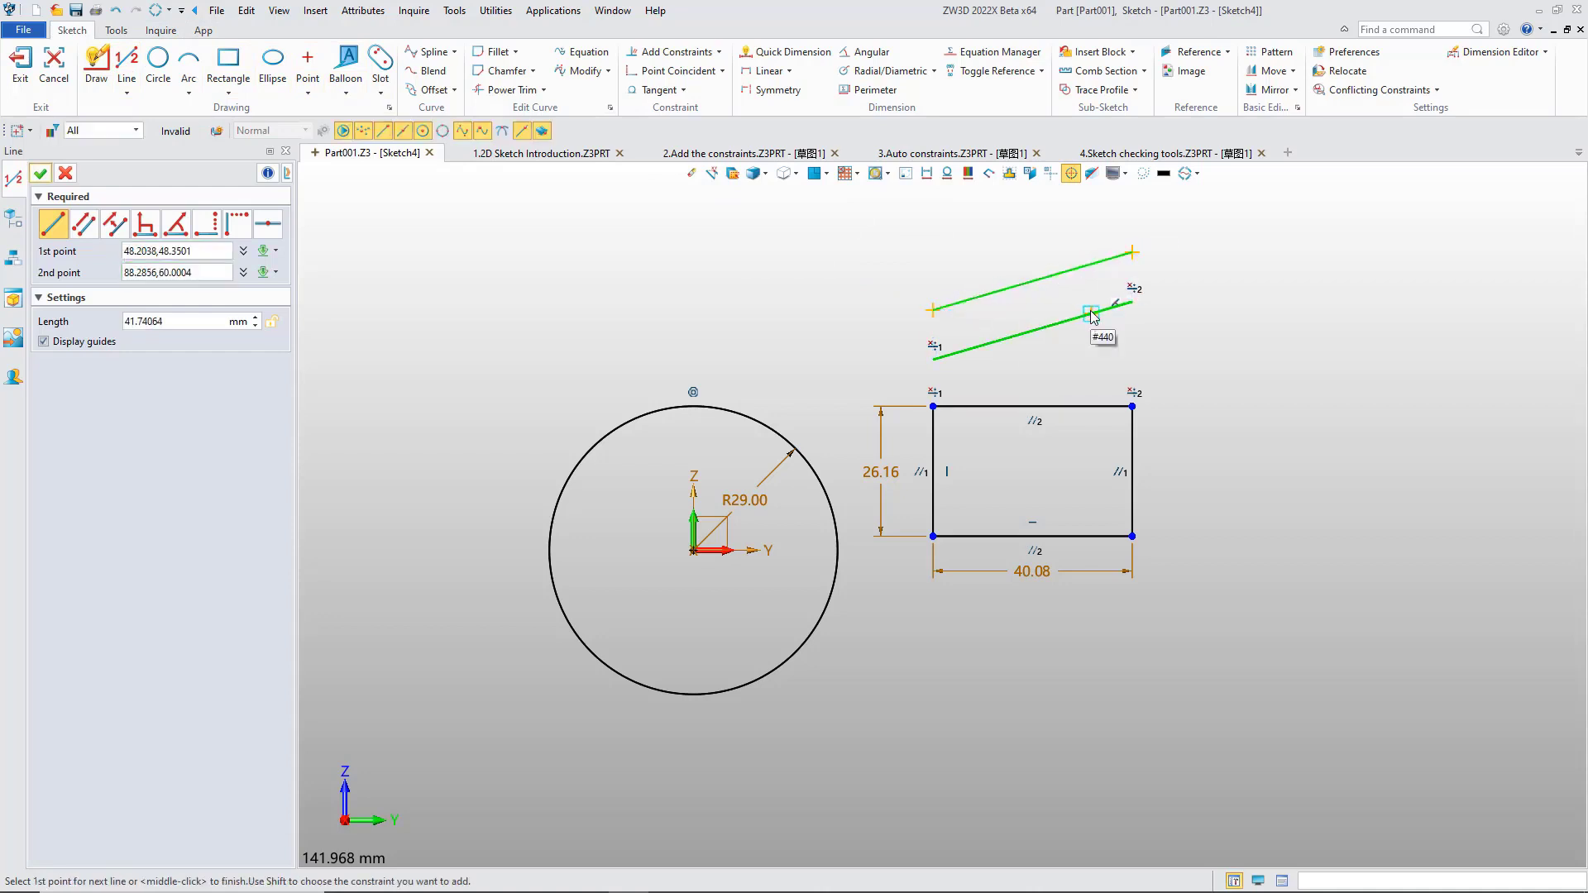
{"action": "left_click", "coordinate": [66, 173]}
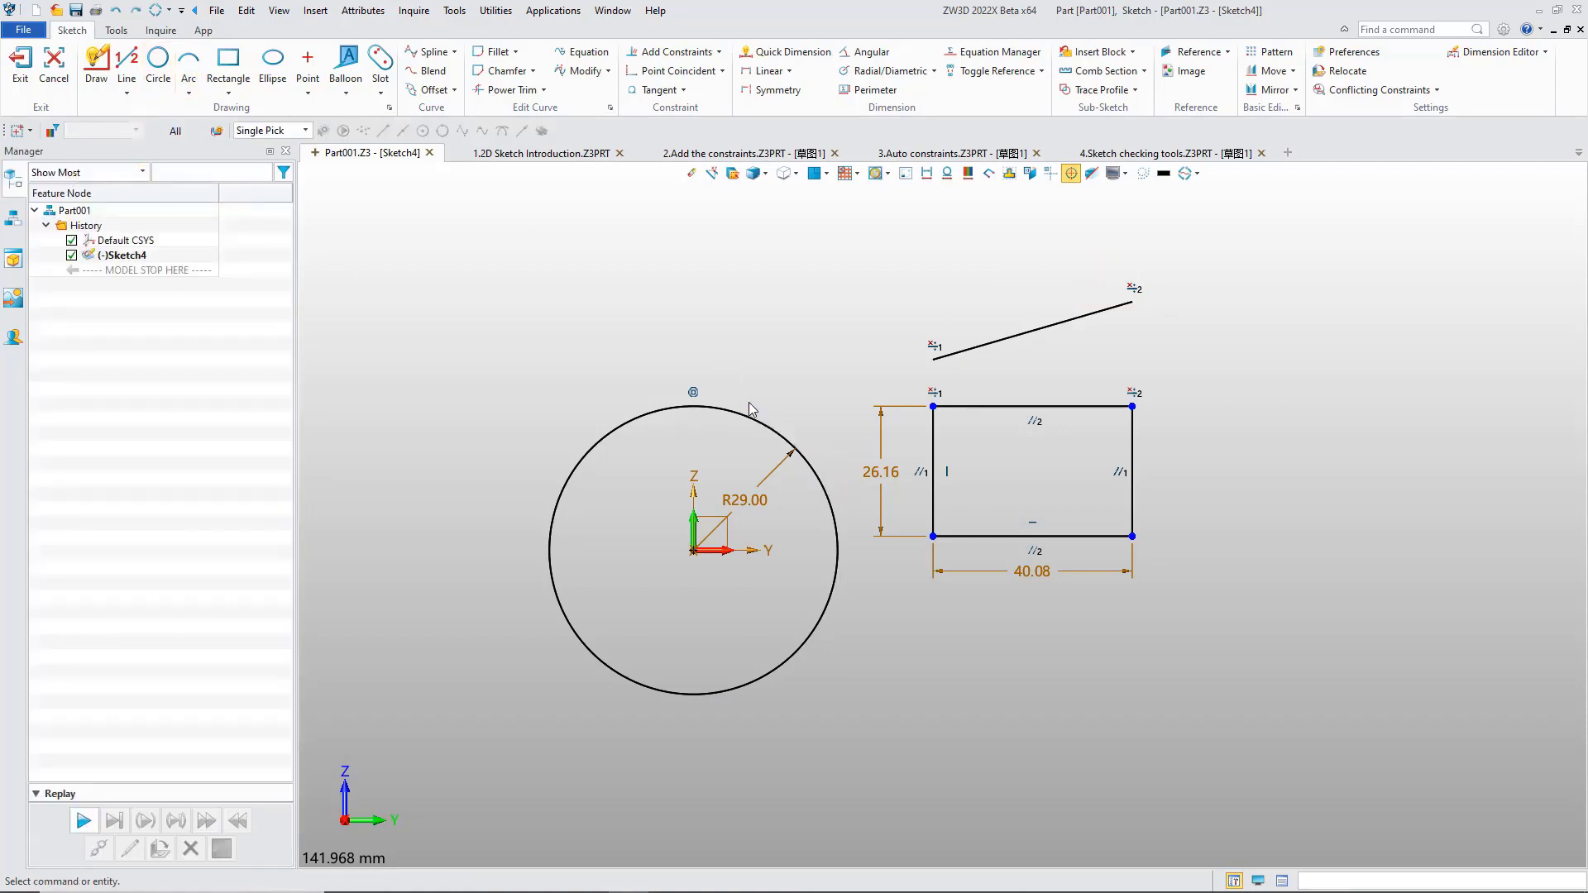
- Review the entity types offered in the pick filter and close it without changes
{"action": "left_click", "coordinate": [185, 130]}
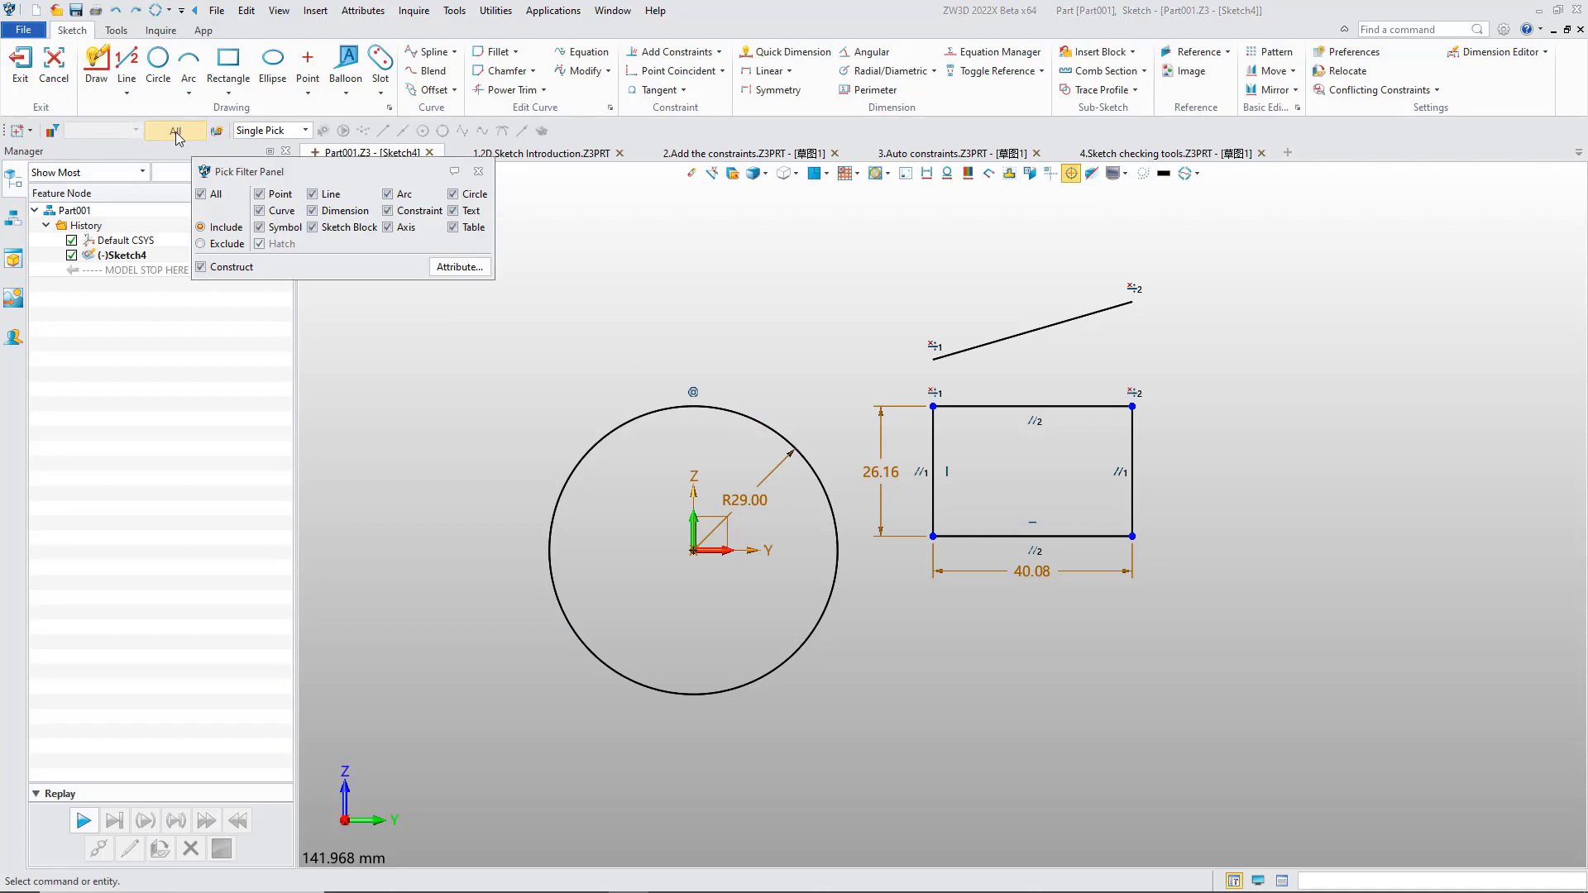
{"action": "left_click_drag", "start_coordinate": [242, 168], "coordinate": [297, 177]}
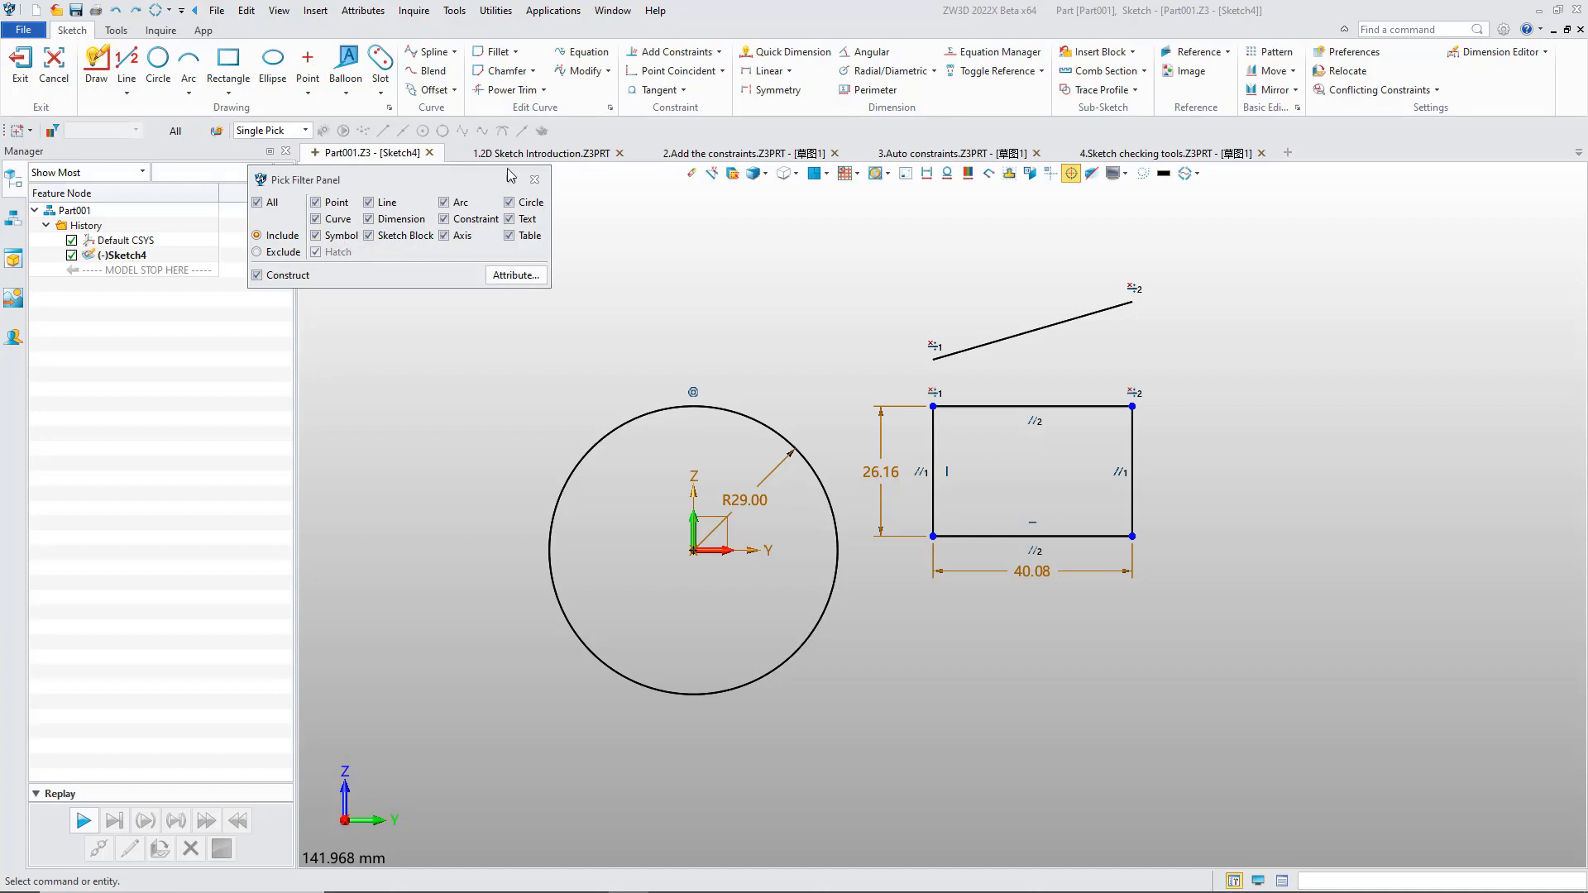
{"action": "left_click", "coordinate": [535, 179]}
- Display the sketch grid as points
{"action": "scroll", "coordinate": [762, 238], "scroll_direction": "up", "scroll_amount": 1}
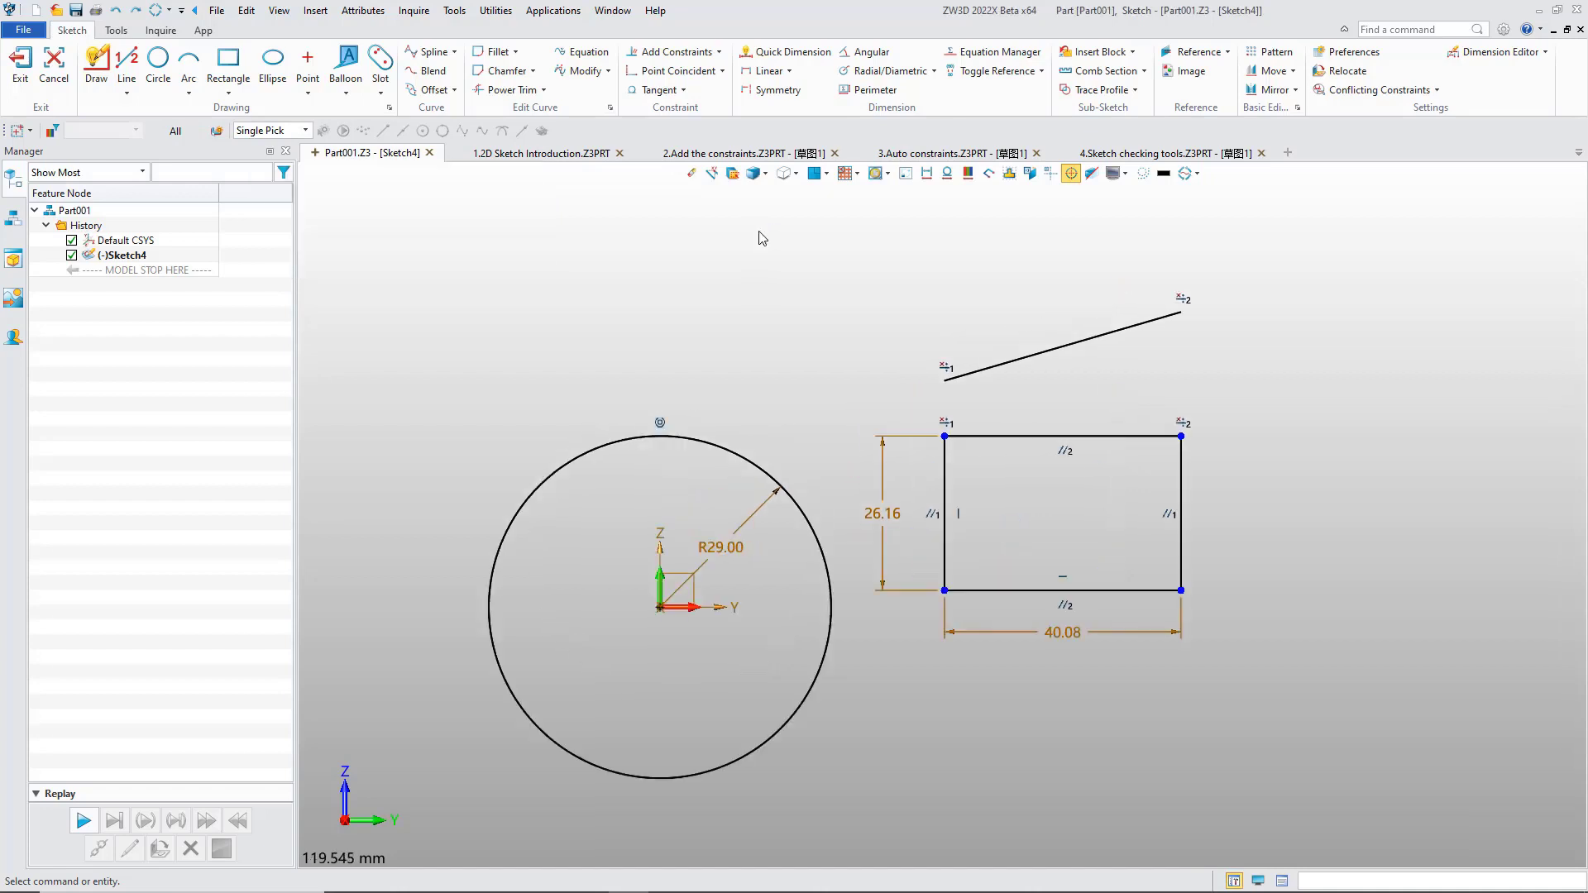
{"action": "left_click", "coordinate": [857, 174]}
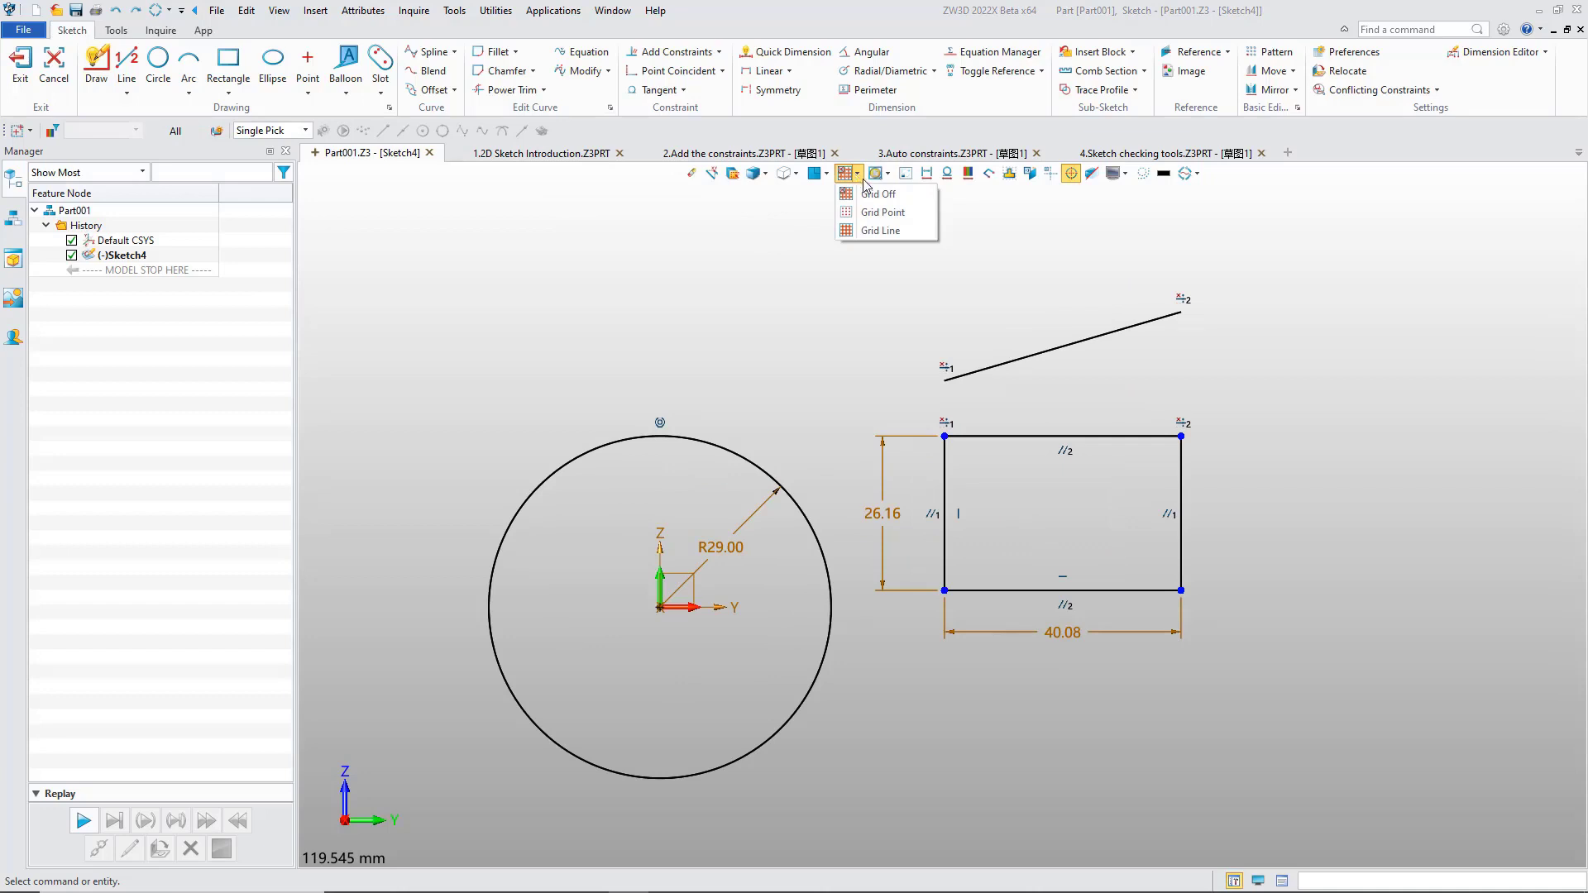
{"action": "left_click", "coordinate": [882, 212]}
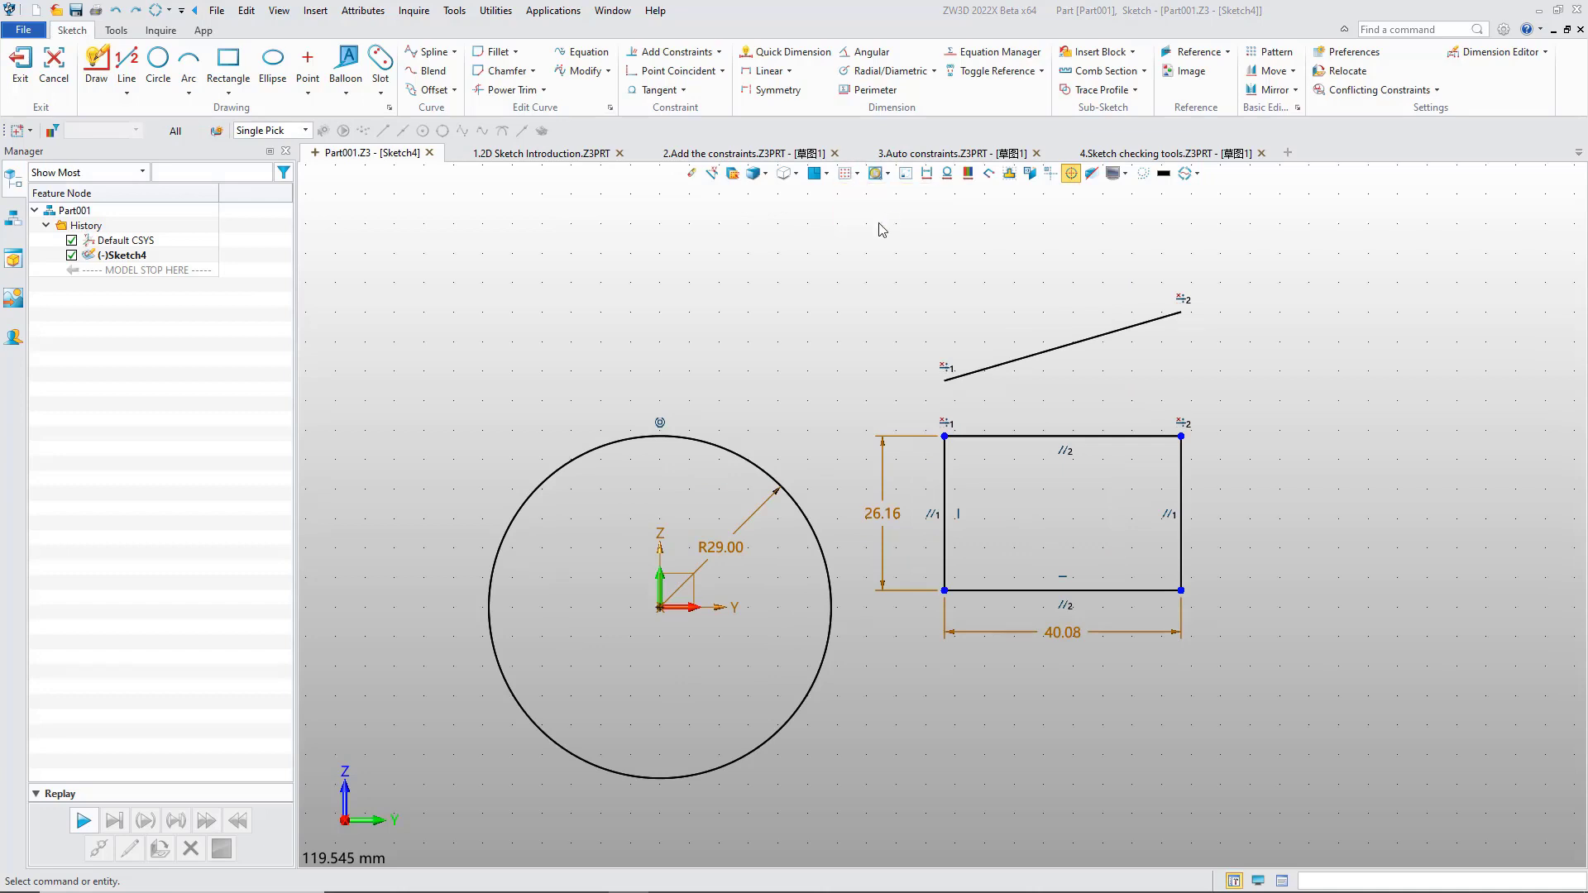
{"action": "scroll", "coordinate": [786, 326], "scroll_direction": "up", "scroll_amount": 2}
{"action": "scroll", "coordinate": [815, 213], "scroll_direction": "down", "scroll_amount": 3}
- Display the sketch grid as lines, and turn the grid off again
{"action": "left_click", "coordinate": [861, 178]}
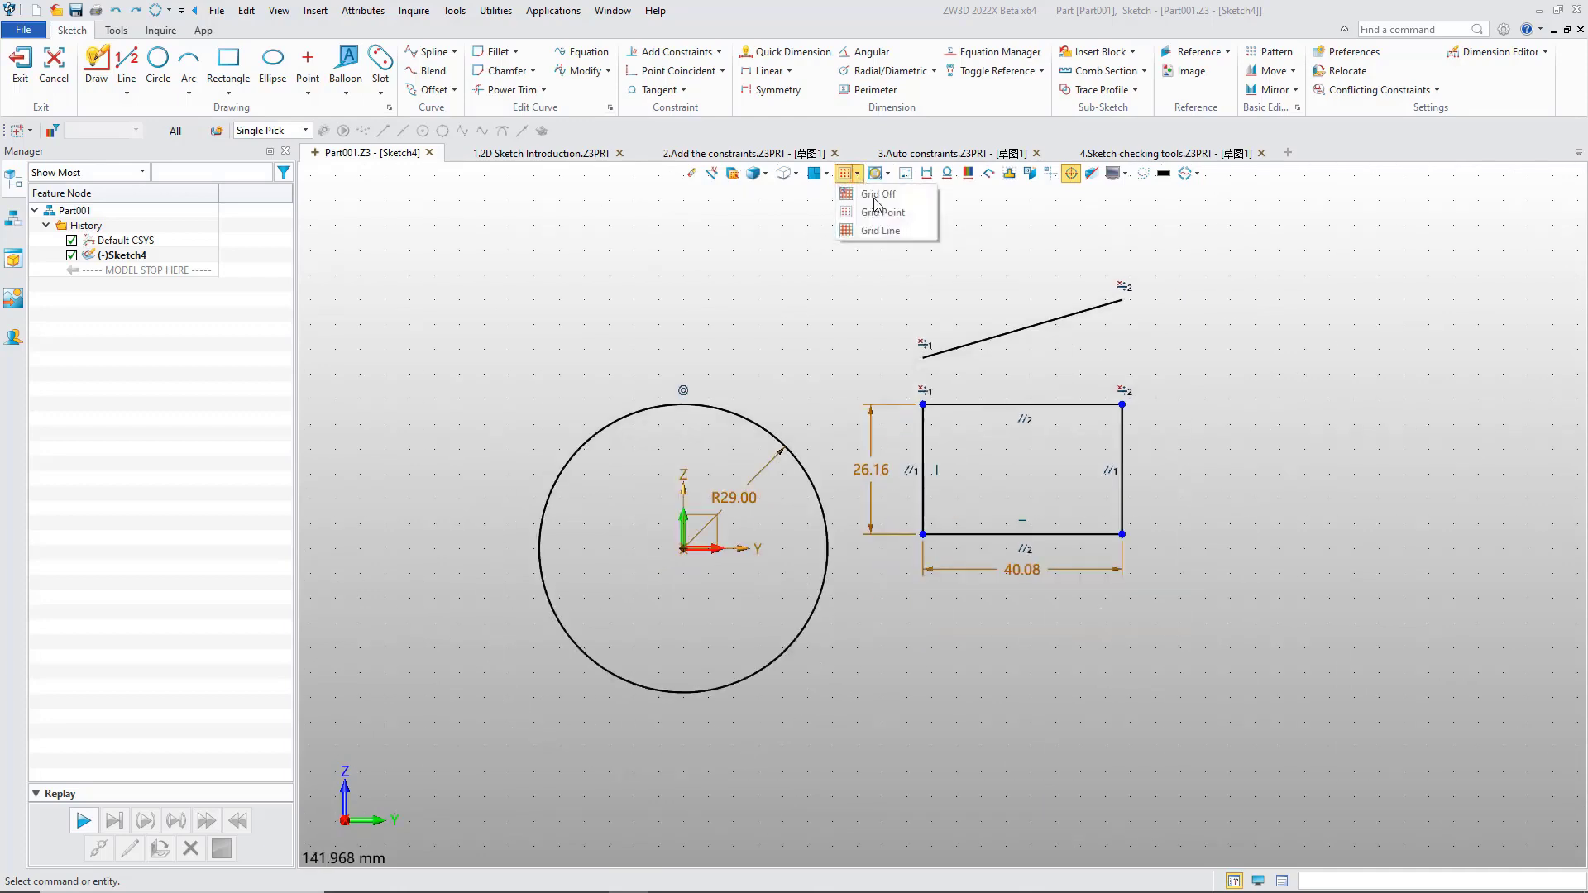
{"action": "left_click", "coordinate": [883, 230]}
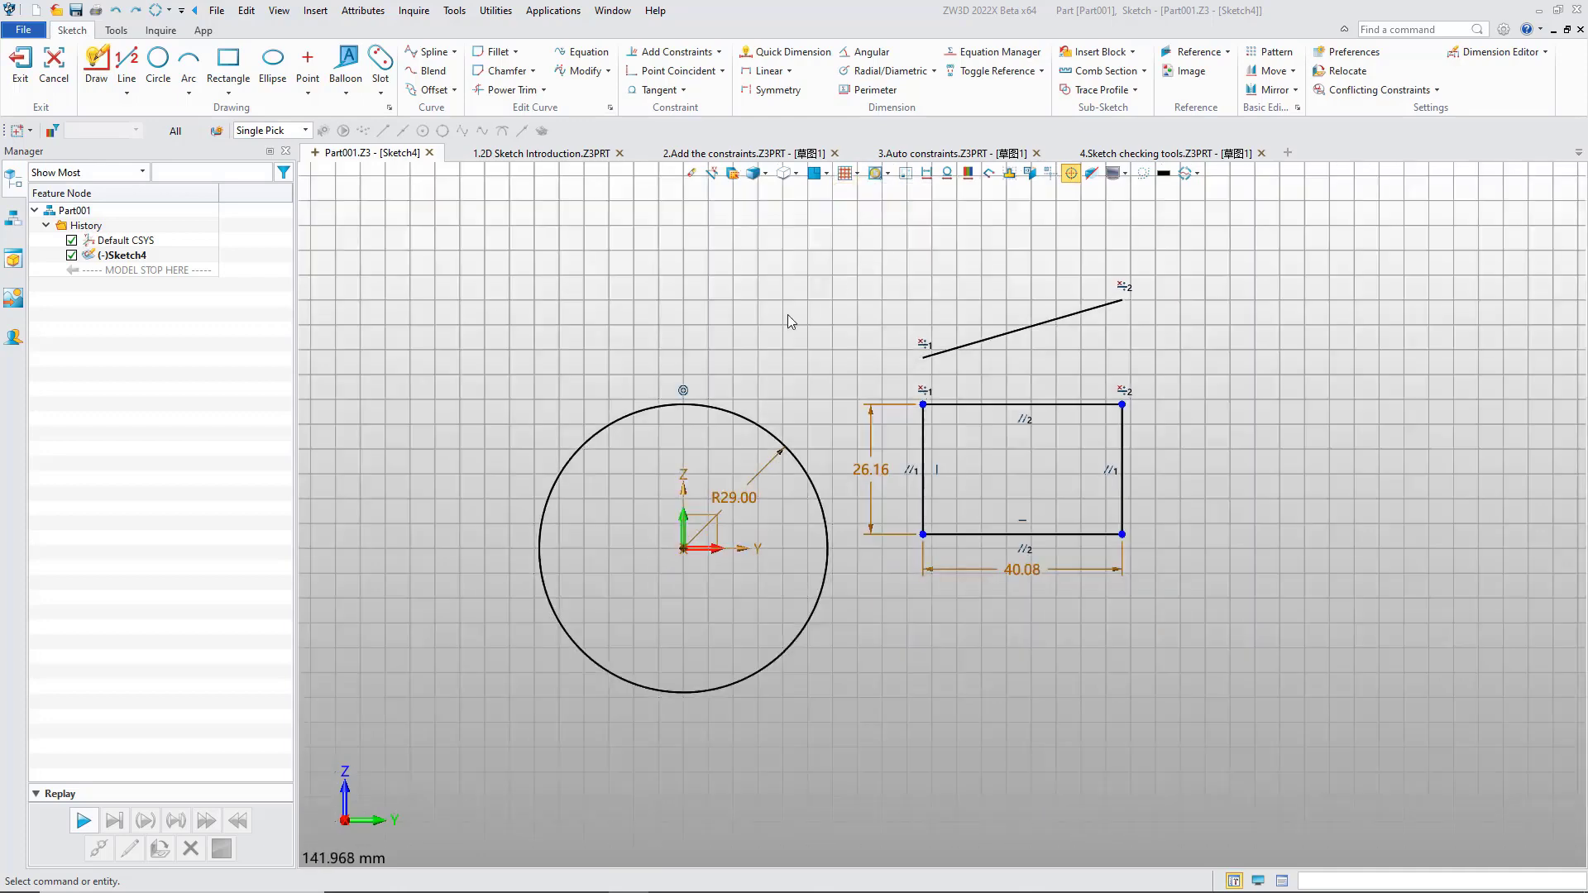
{"action": "left_click", "coordinate": [856, 173]}
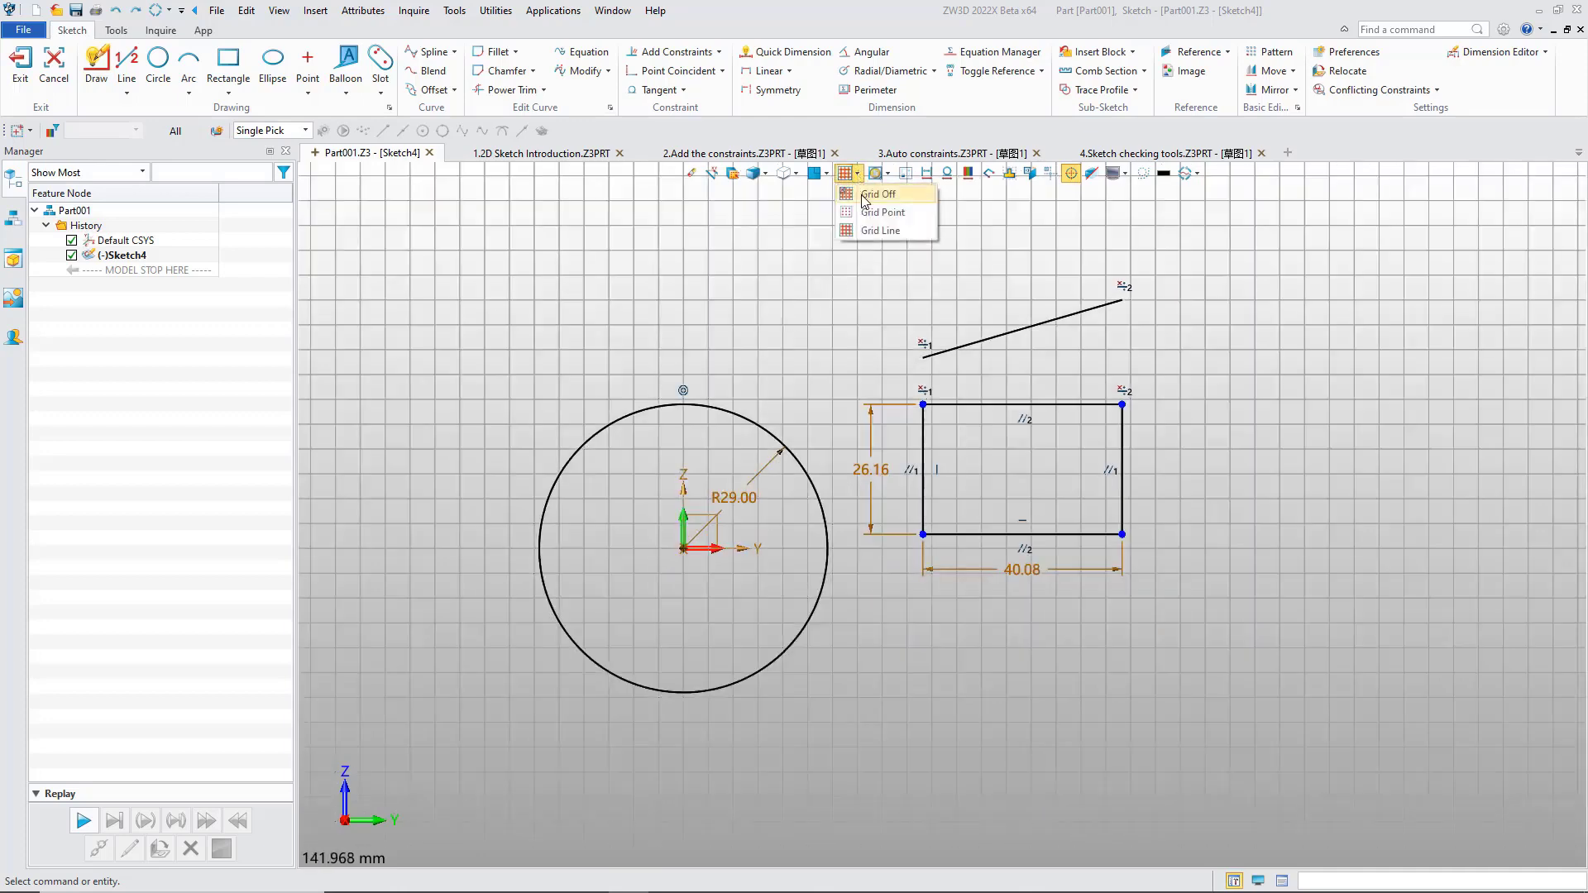
{"action": "left_click", "coordinate": [864, 197]}
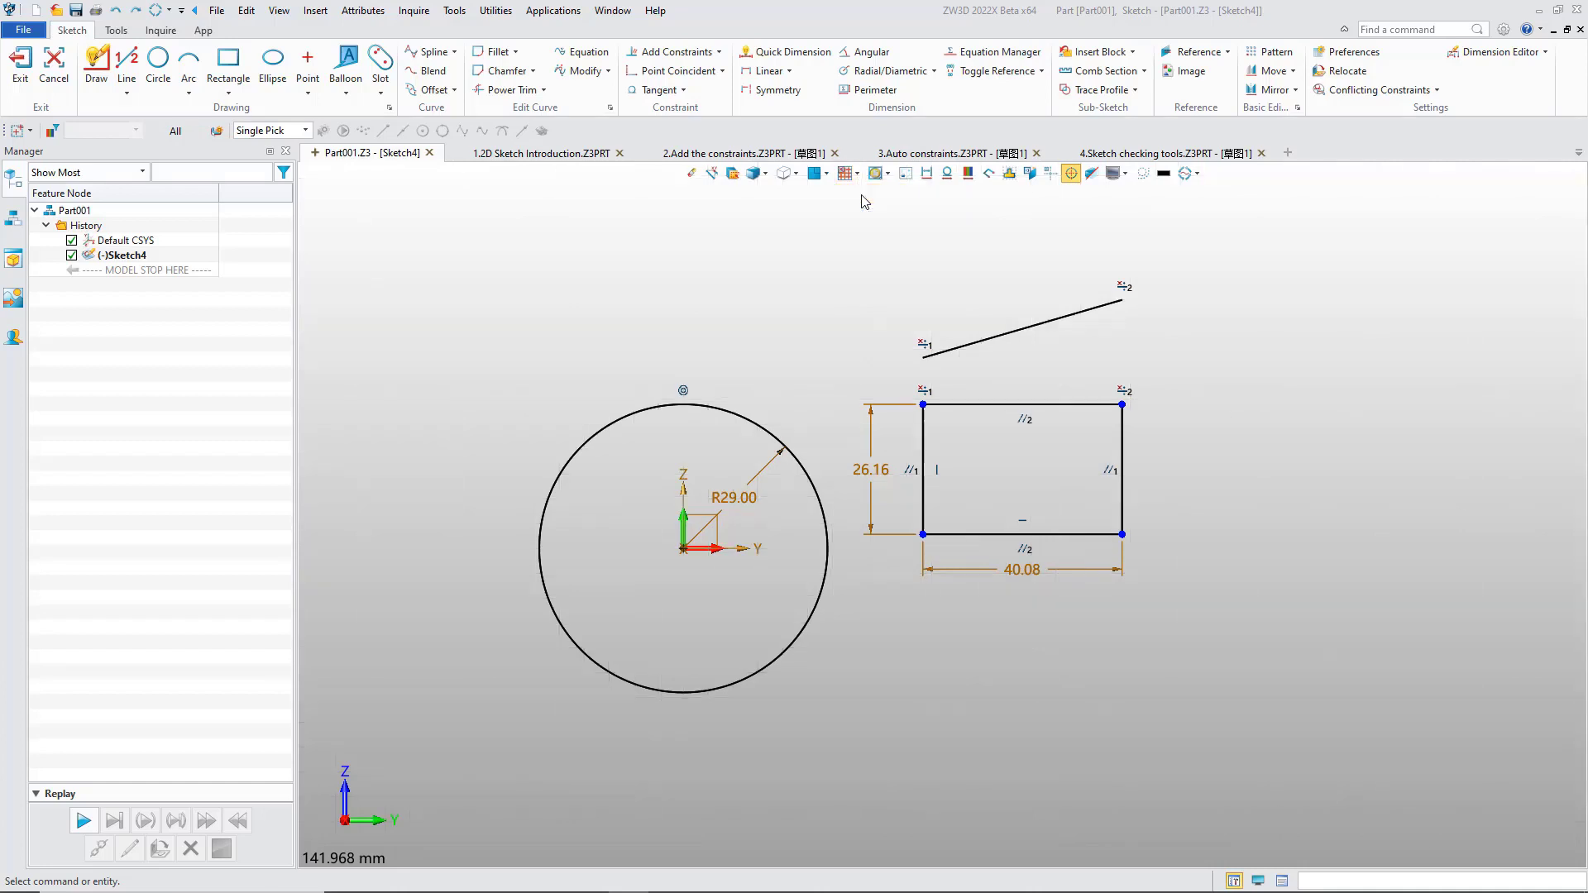
- Set the sketch grid spacing to 10 mm in the sketch preferences
{"action": "scroll", "coordinate": [767, 314], "scroll_direction": "up", "scroll_amount": 2}
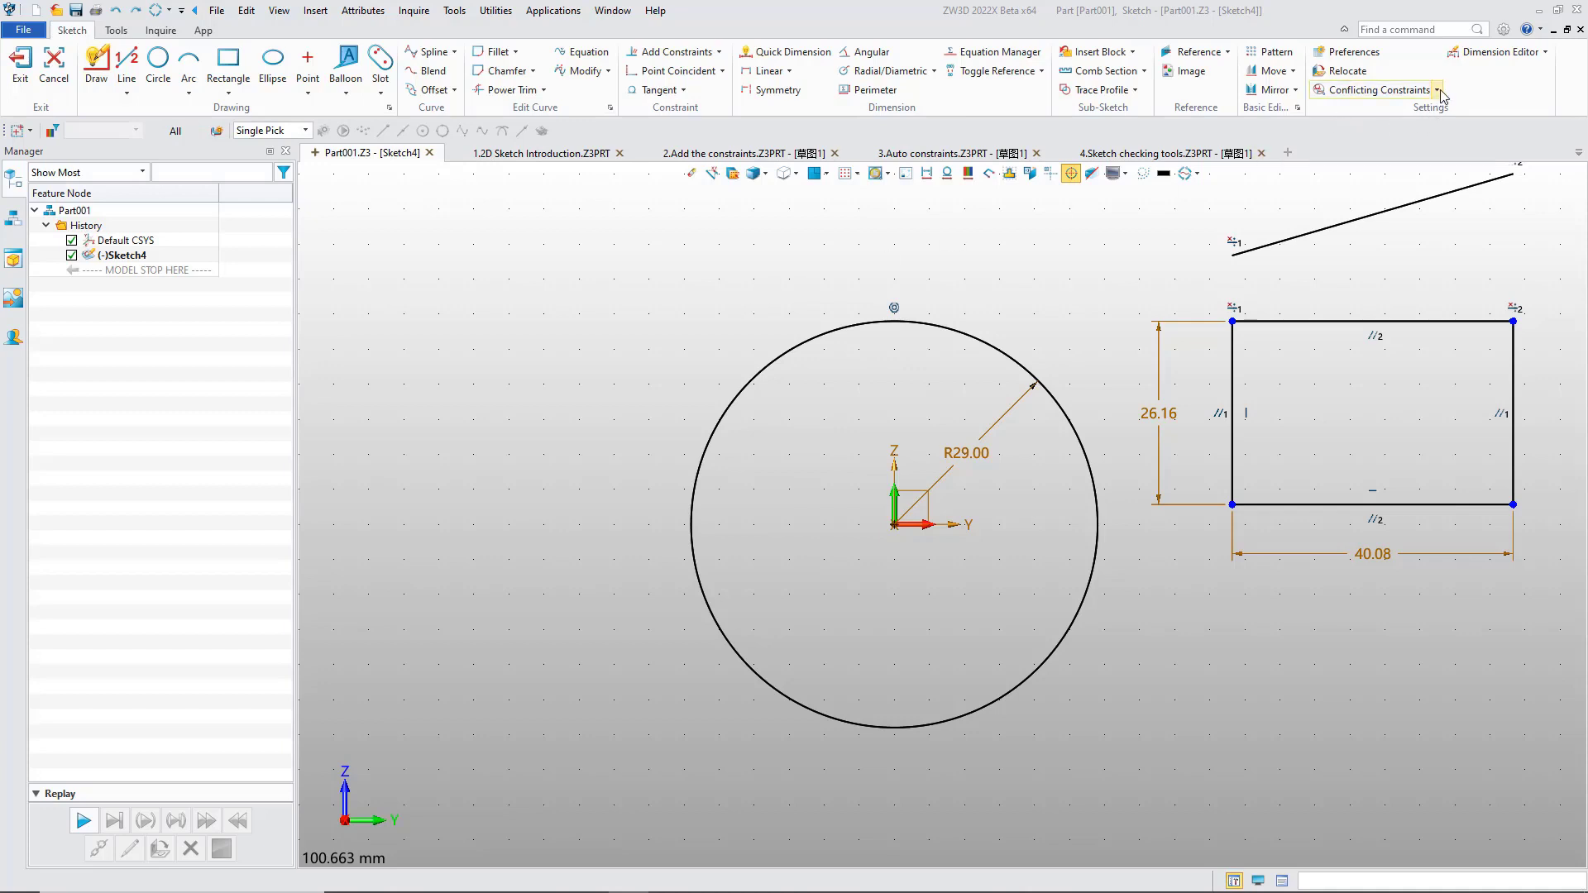
{"action": "left_click", "coordinate": [1355, 52]}
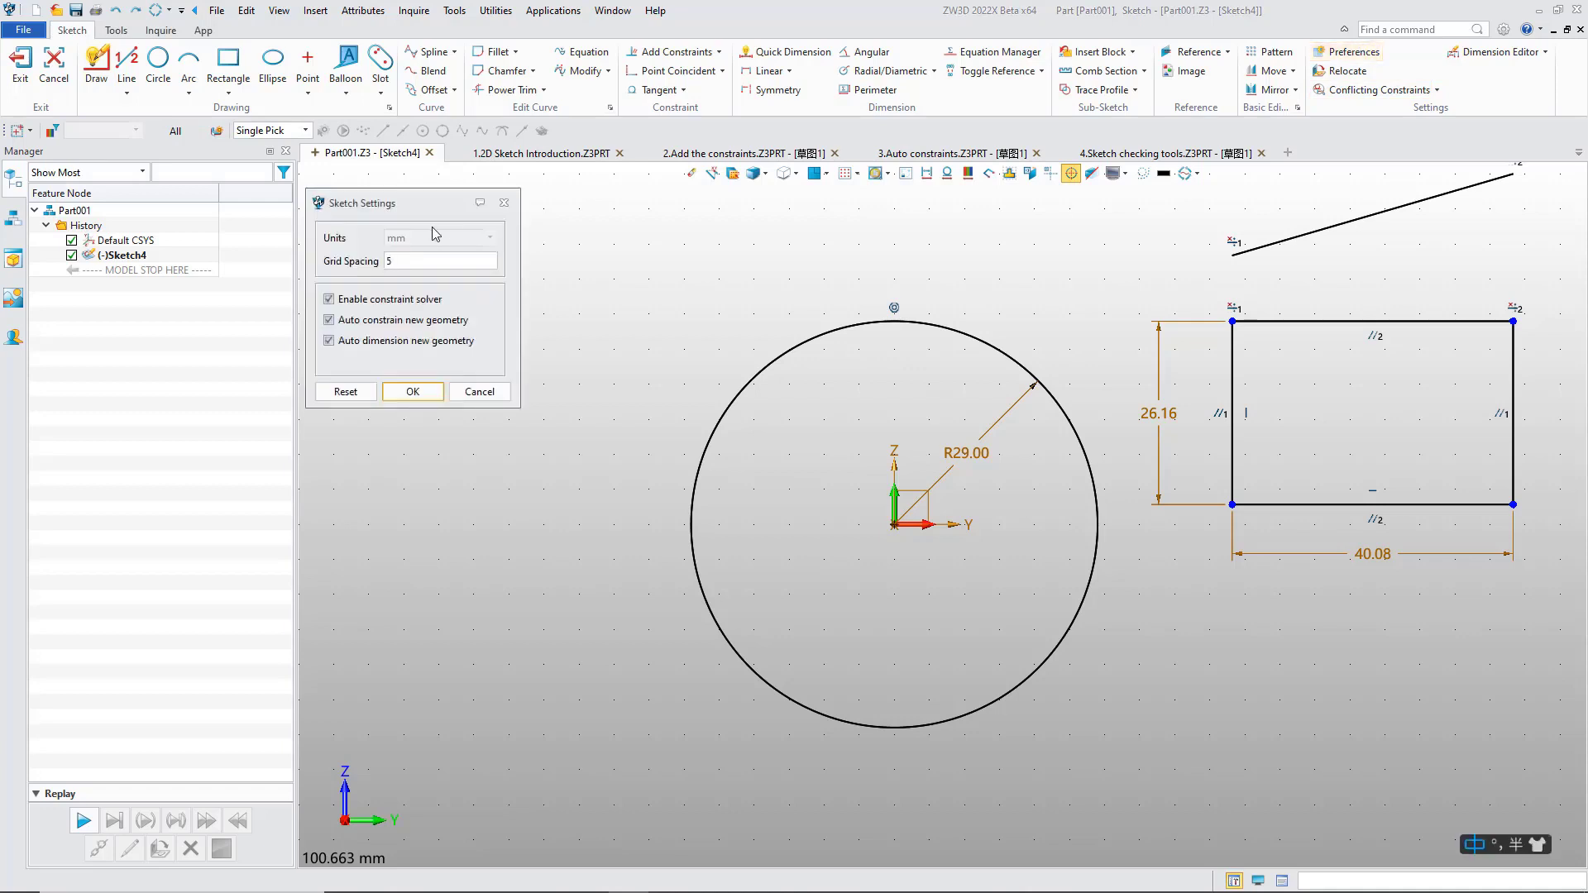
{"action": "left_click_drag", "start_coordinate": [429, 211], "coordinate": [455, 228]}
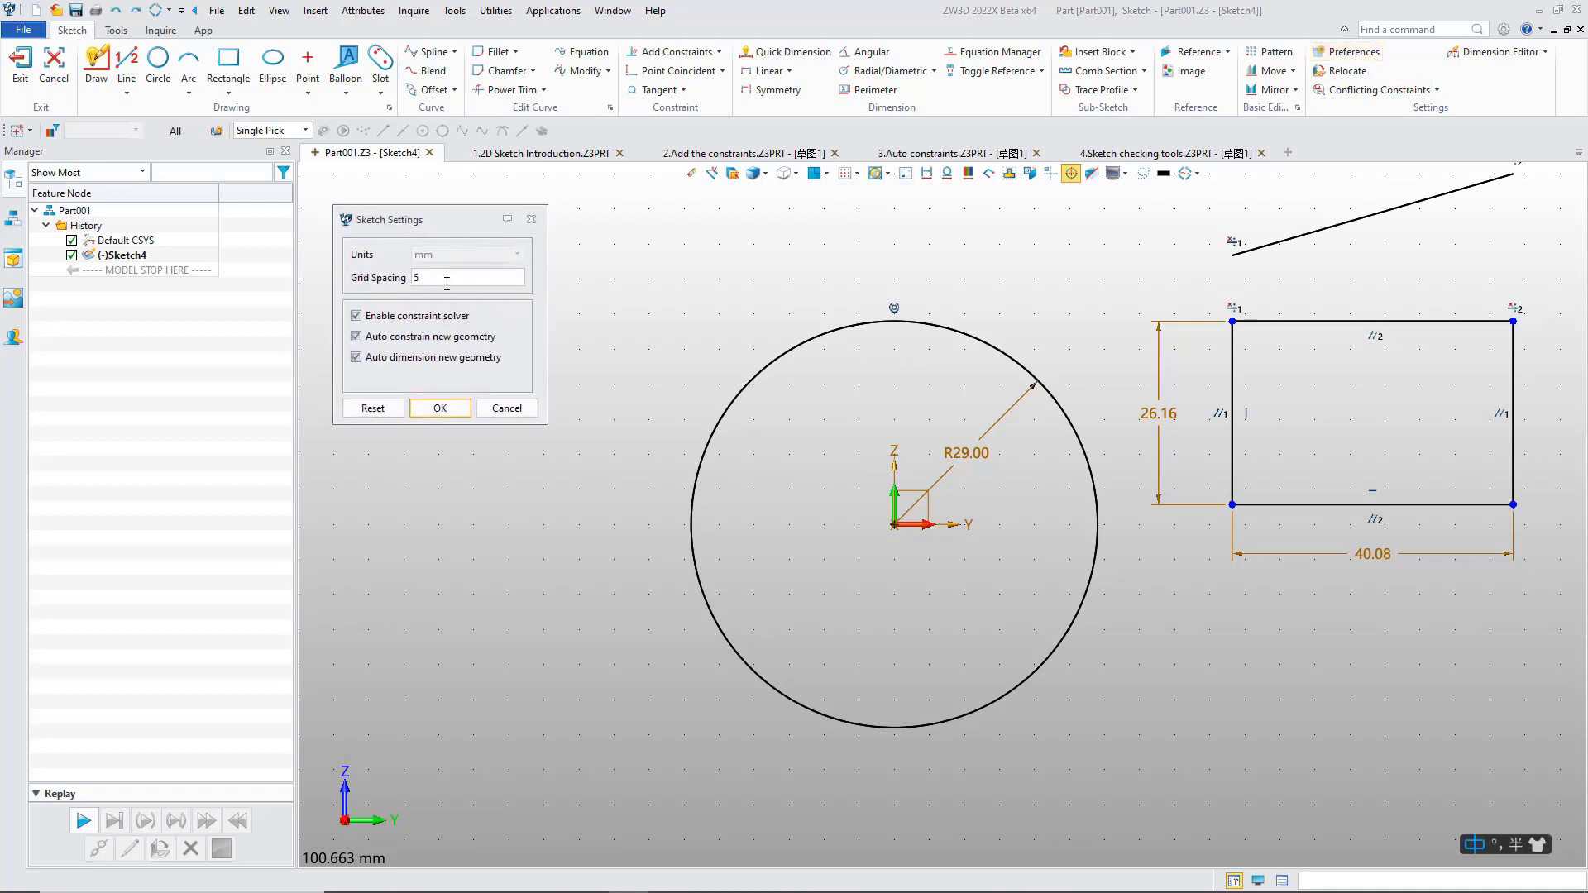
{"action": "left_click_drag", "start_coordinate": [447, 282], "coordinate": [376, 281]}
{"action": "type", "text": "10"}
{"action": "left_click", "coordinate": [441, 409]}
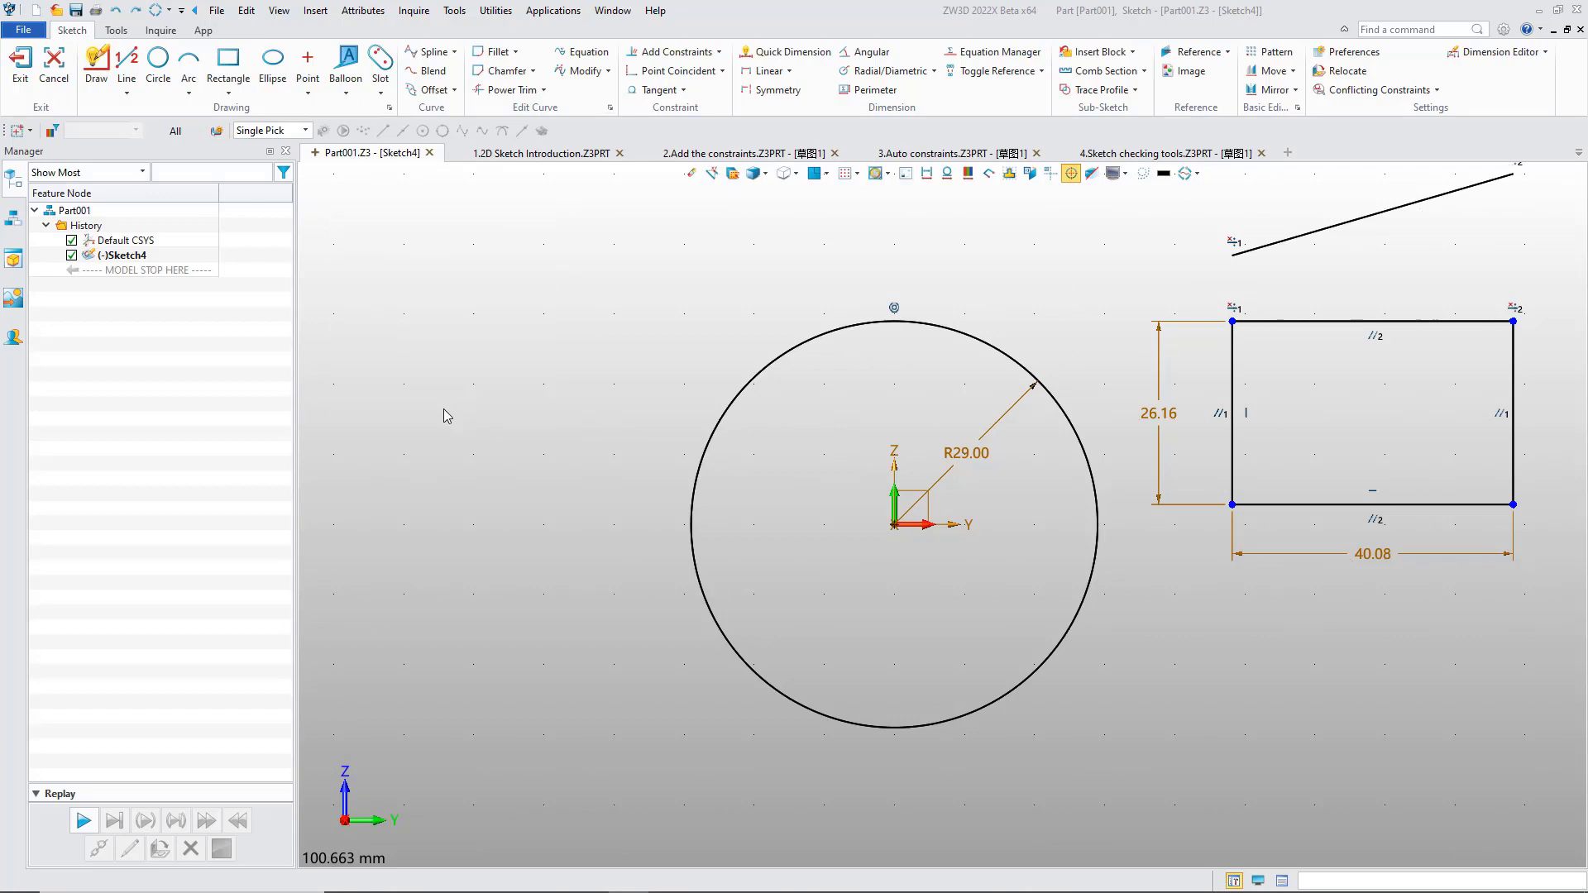
{"action": "scroll", "coordinate": [791, 256], "scroll_direction": "up", "scroll_amount": 1}
{"action": "scroll", "coordinate": [827, 257], "scroll_direction": "down", "scroll_amount": 2}
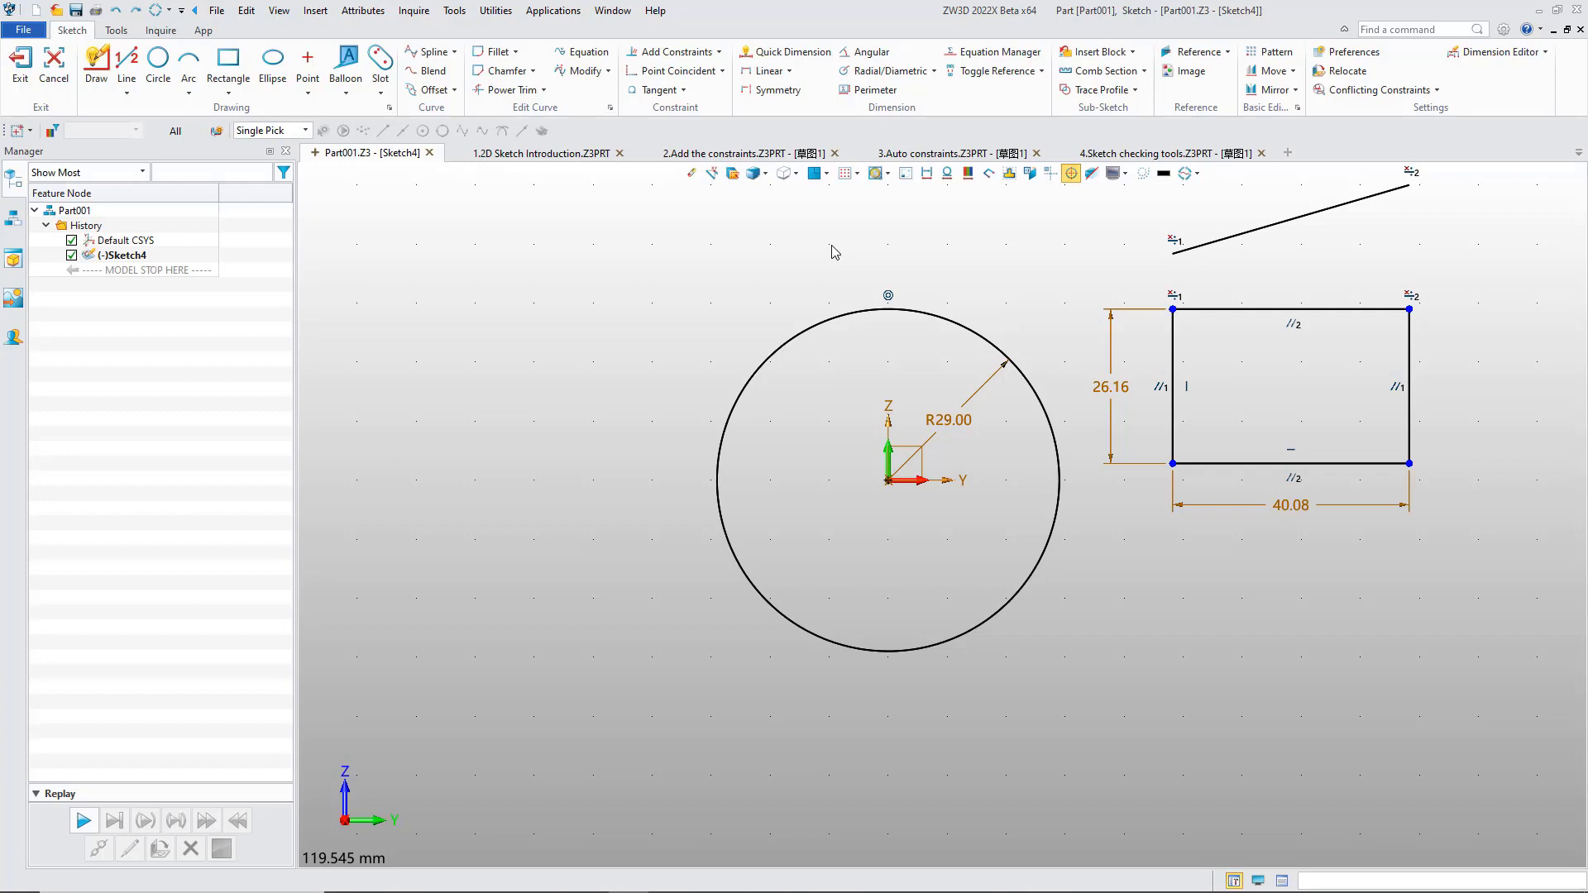
- Check the constraint status of the sketch geometry by toggling the status colours on and off
{"action": "middle_click_drag", "start_coordinate": [1161, 305], "coordinate": [1050, 338]}
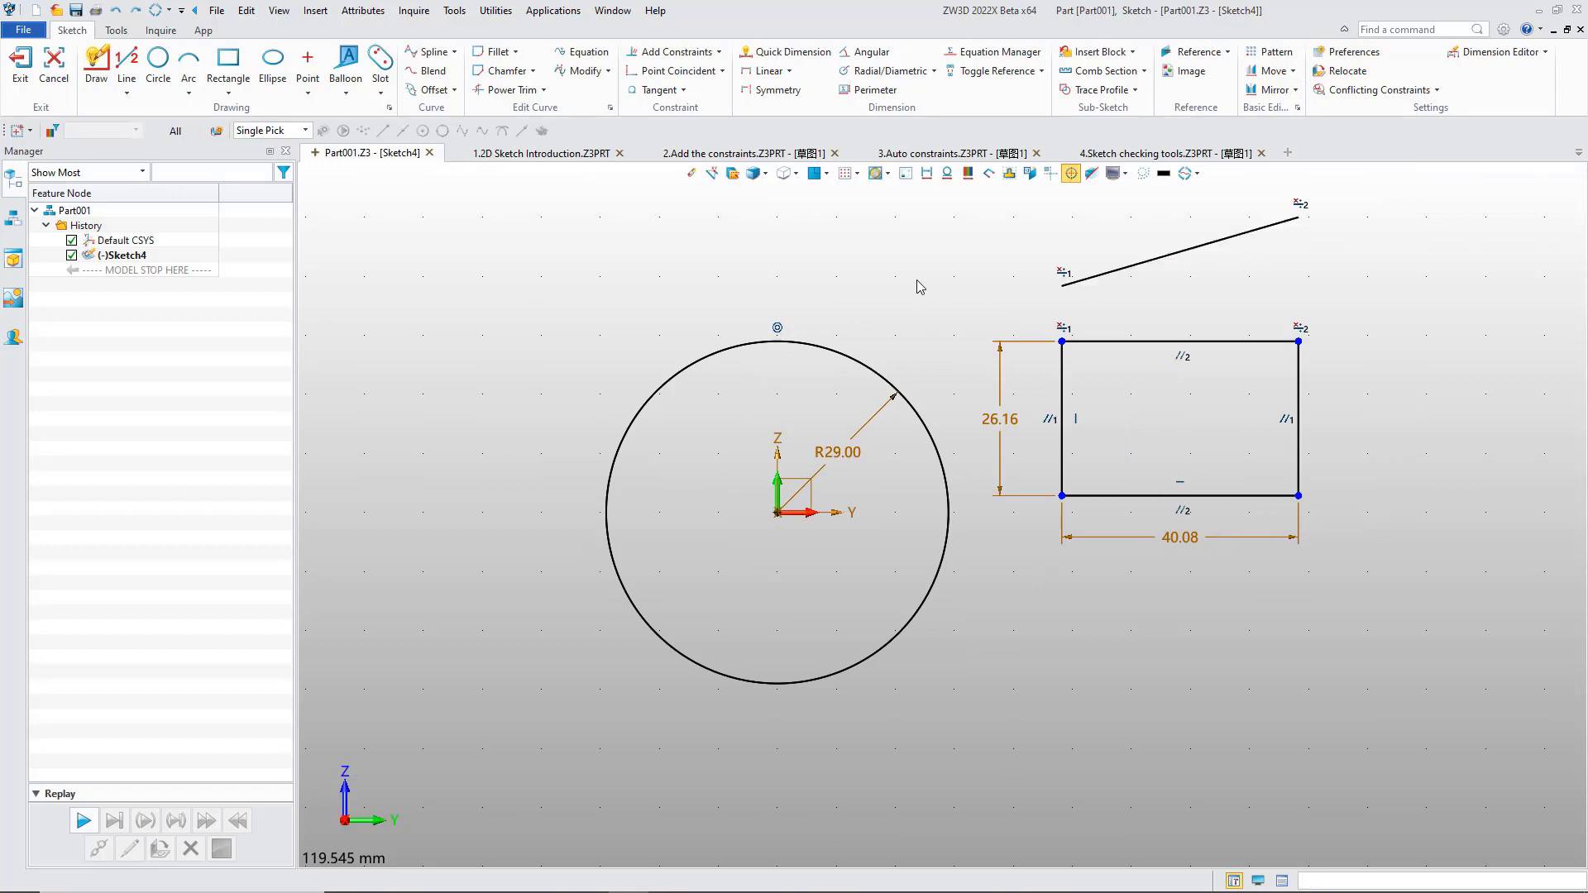
{"action": "left_click", "coordinate": [966, 175]}
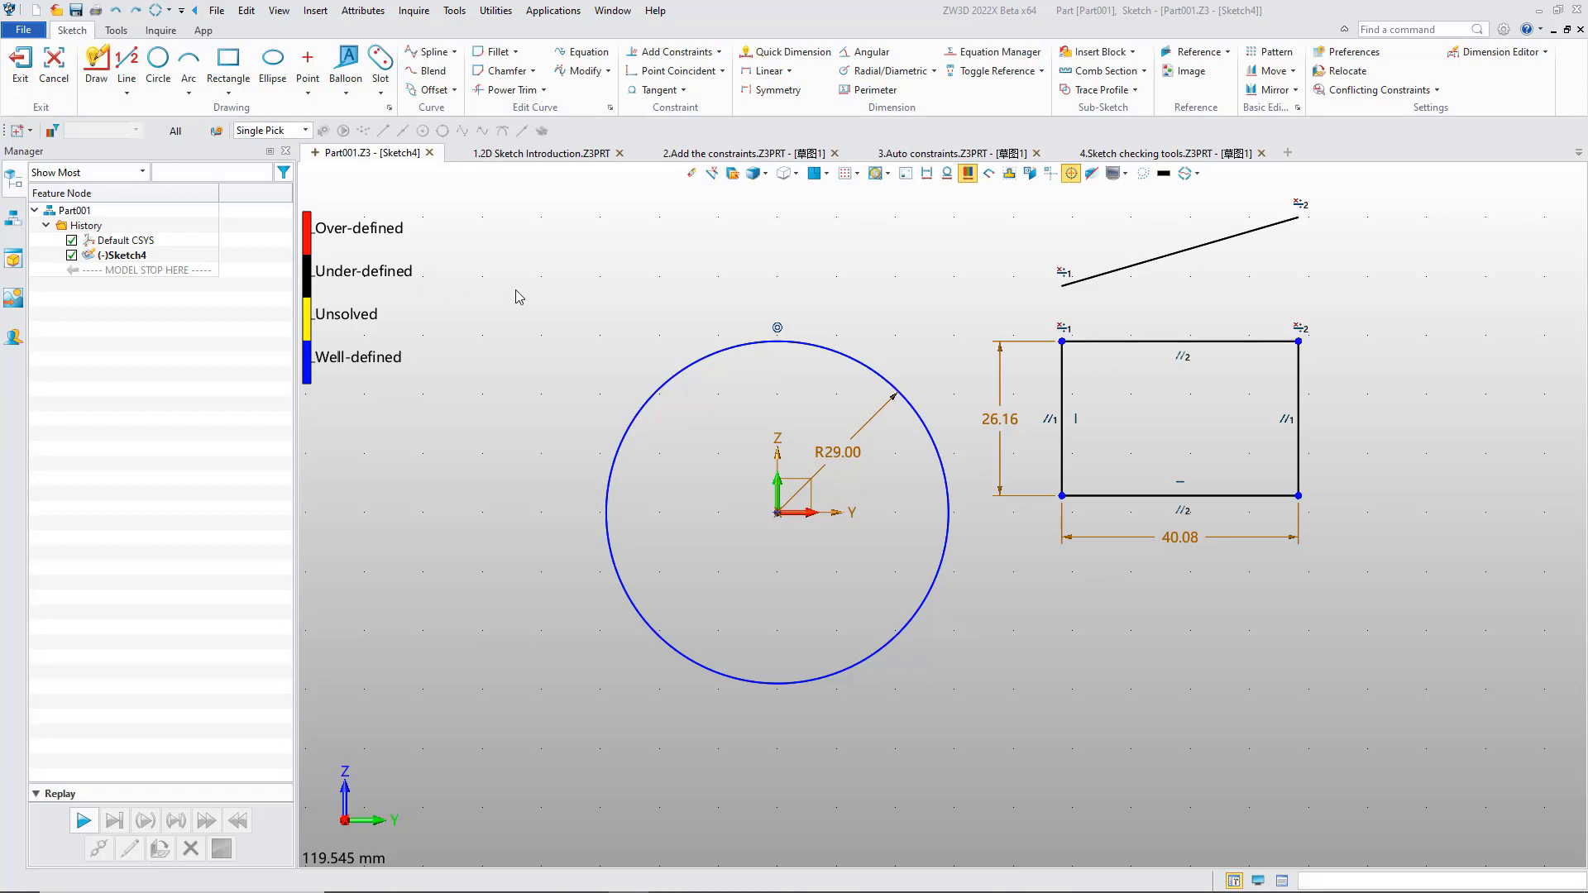
{"action": "left_click", "coordinate": [967, 175]}
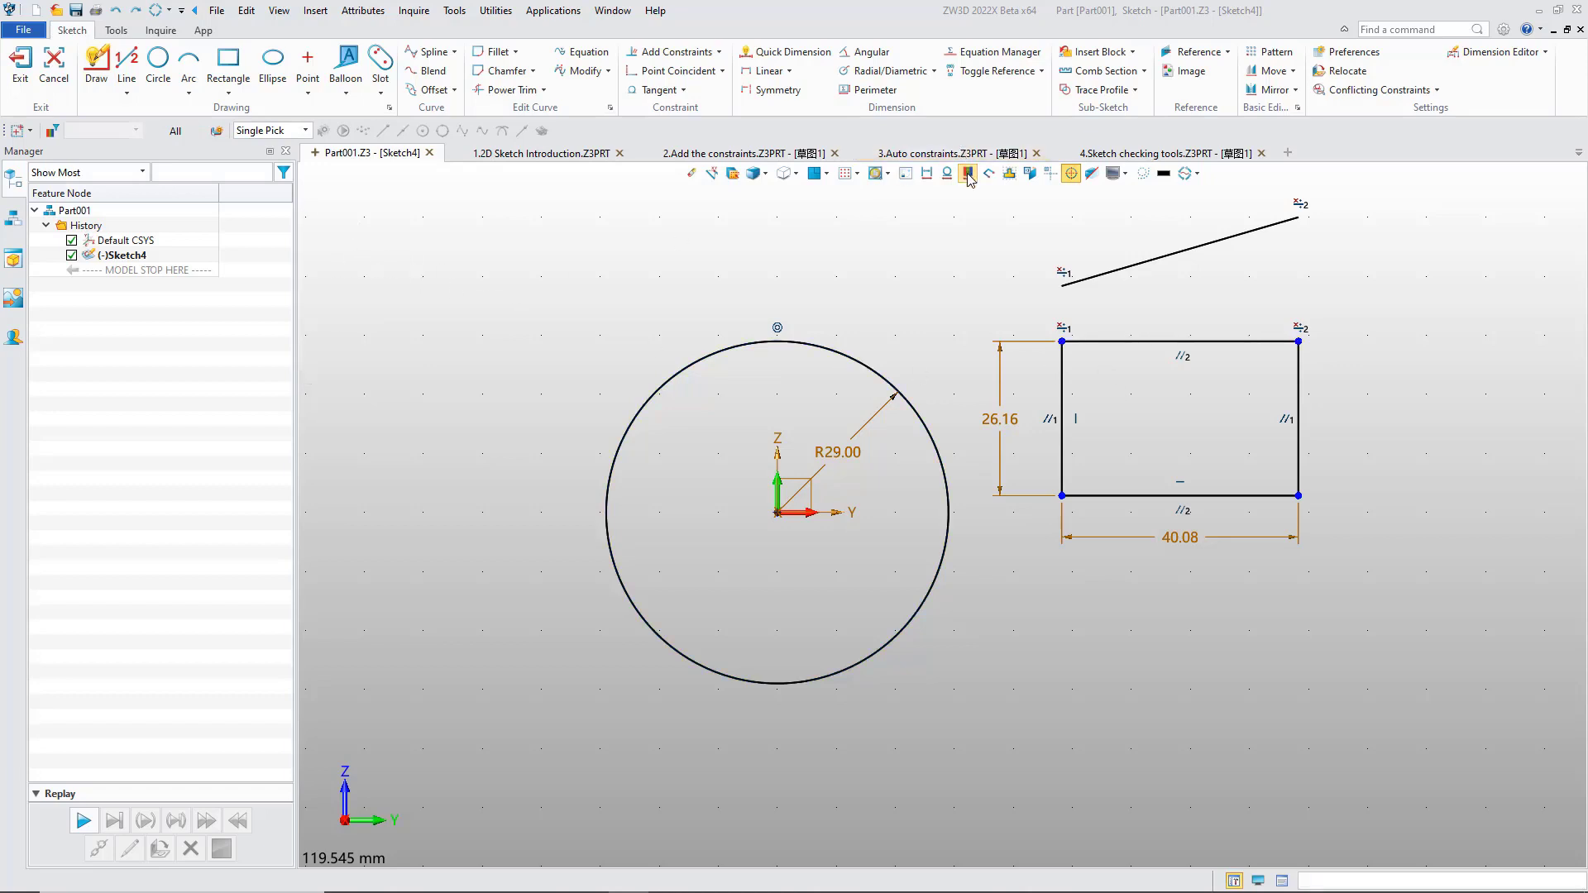
{"action": "left_click", "coordinate": [968, 175]}
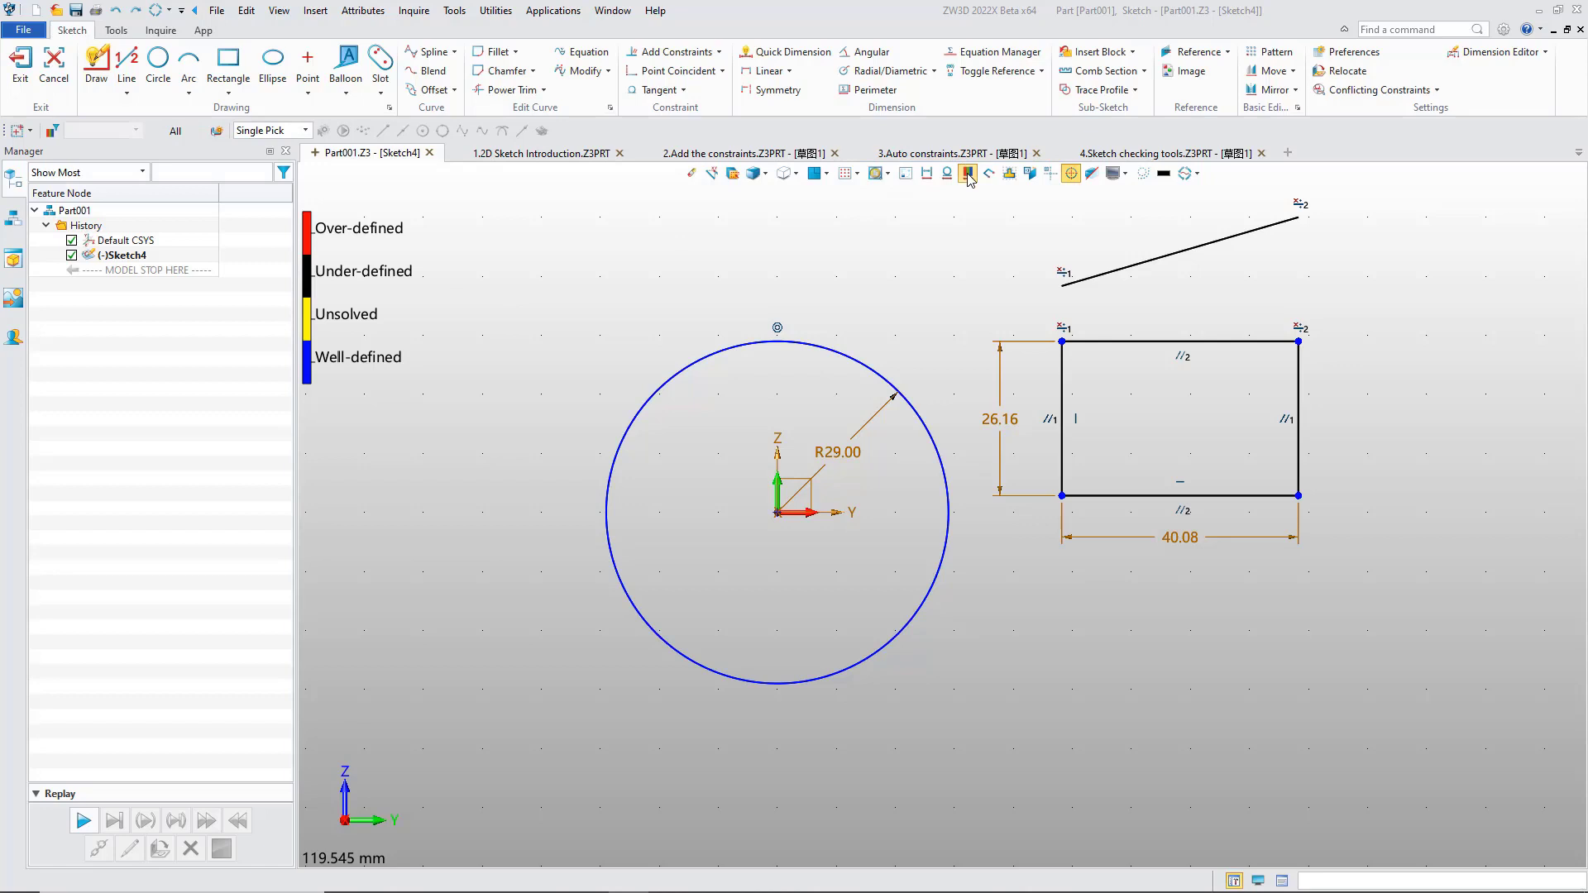
{"action": "left_click", "coordinate": [968, 176]}
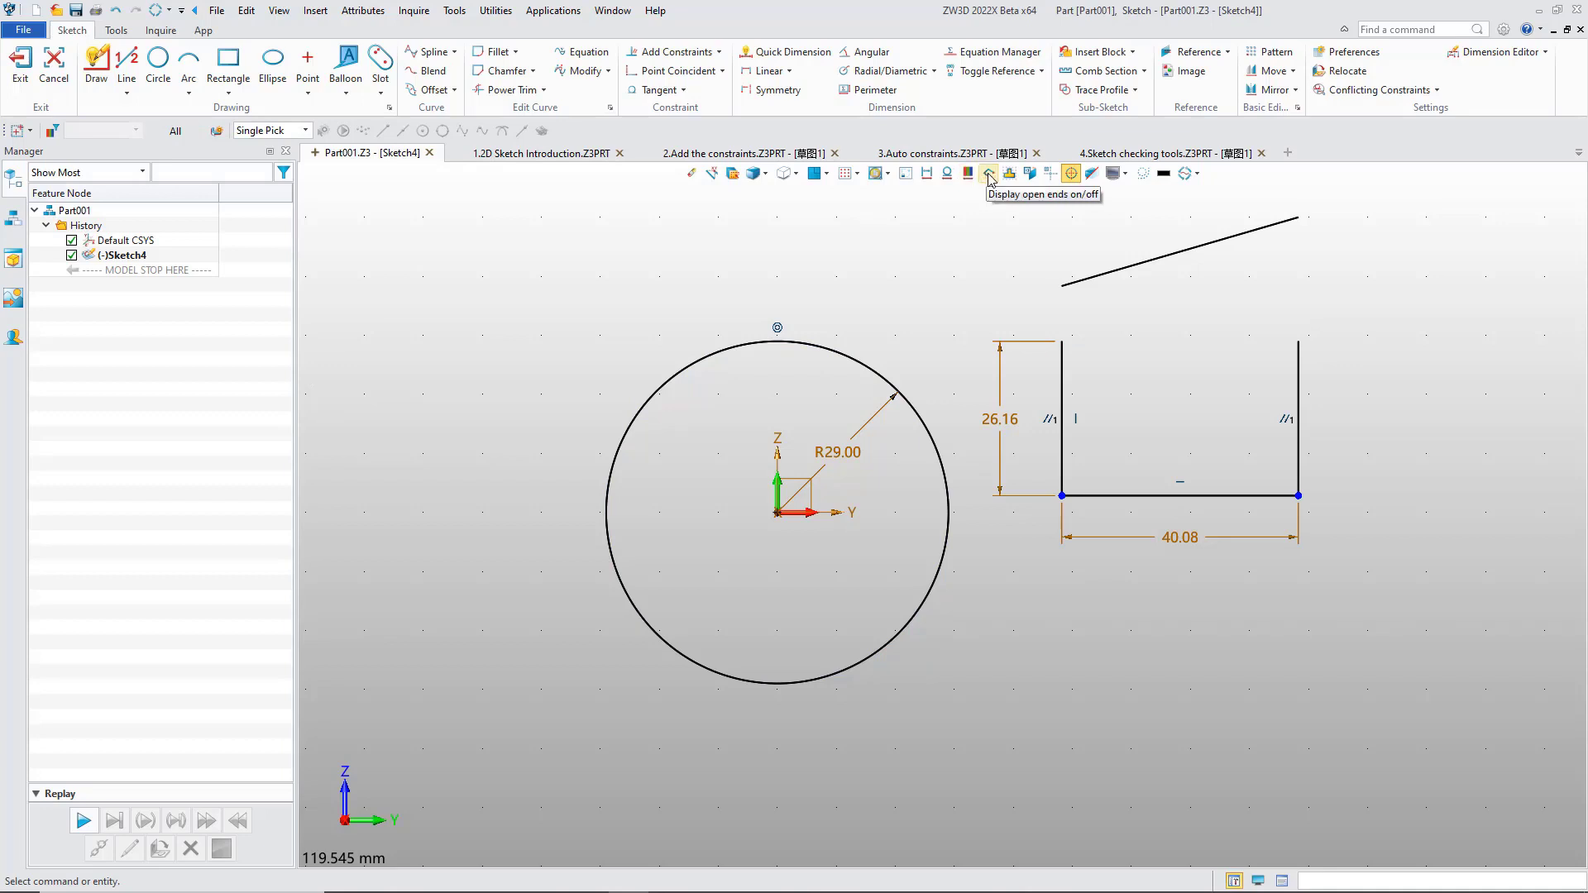
- Check the sketch for open ends by toggling the open-end display on and off
{"action": "left_click", "coordinate": [989, 176]}
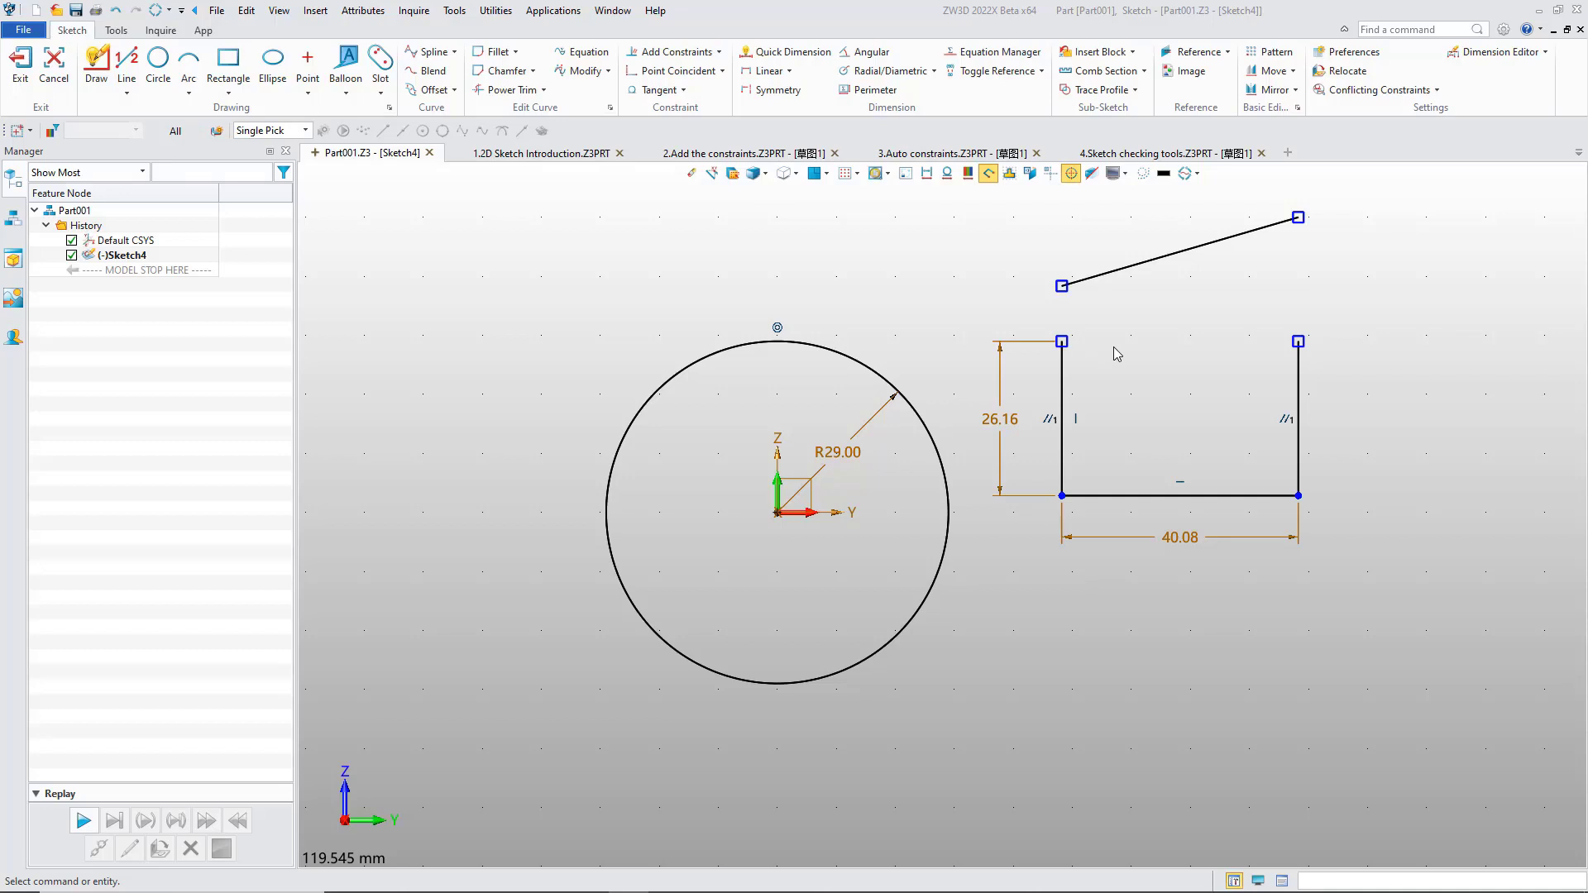
{"action": "left_click", "coordinate": [987, 175]}
{"action": "left_click", "coordinate": [988, 175]}
{"action": "left_click", "coordinate": [988, 175]}
- Check the sketch for closed rings by switching the closed-ring shading on and off
{"action": "middle_click_drag", "start_coordinate": [979, 179], "coordinate": [1002, 185]}
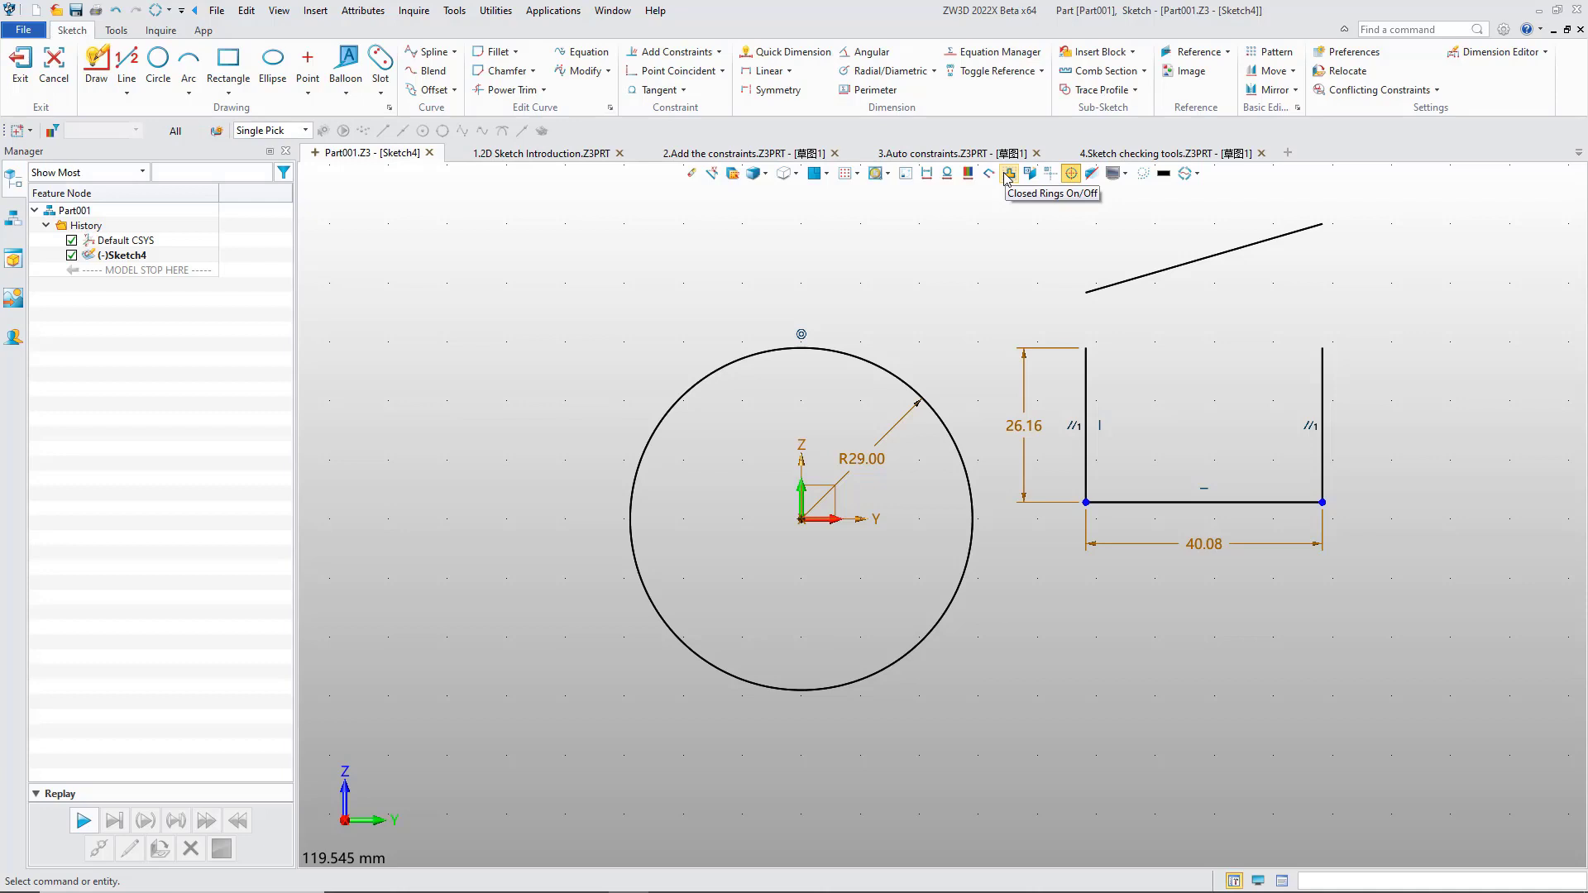
{"action": "left_click", "coordinate": [1008, 175]}
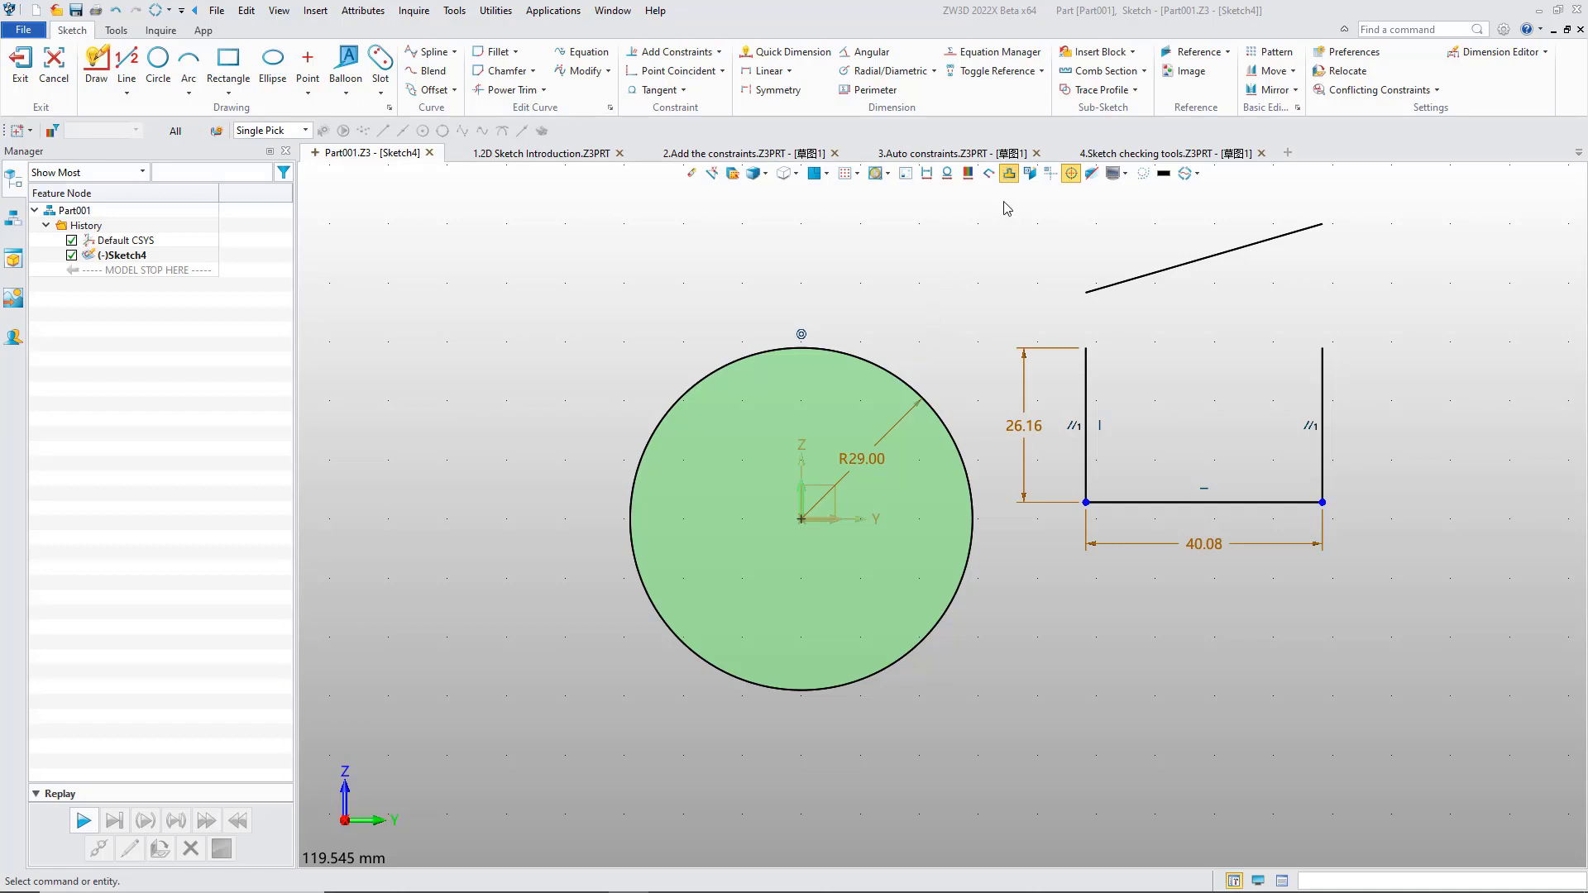
{"action": "left_click", "coordinate": [1008, 175]}
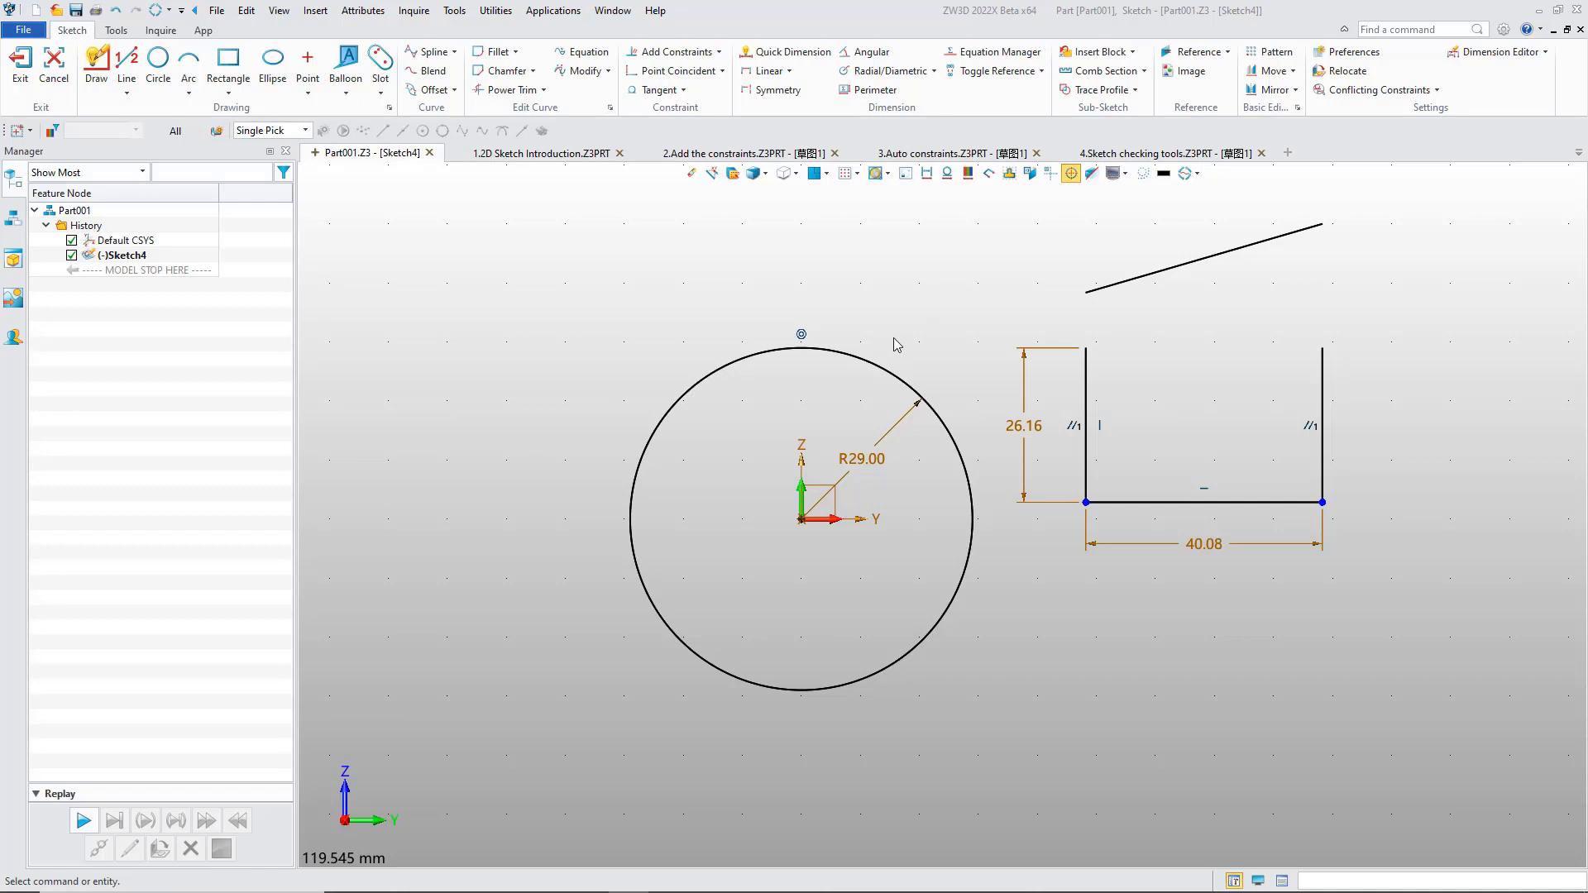
- Show the default XY axes through the sketch origin, and hide them again
{"action": "left_click", "coordinate": [1048, 176]}
{"action": "scroll", "coordinate": [1050, 225], "scroll_direction": "down", "scroll_amount": 3}
{"action": "middle_click_drag", "start_coordinate": [1007, 348], "coordinate": [1004, 354]}
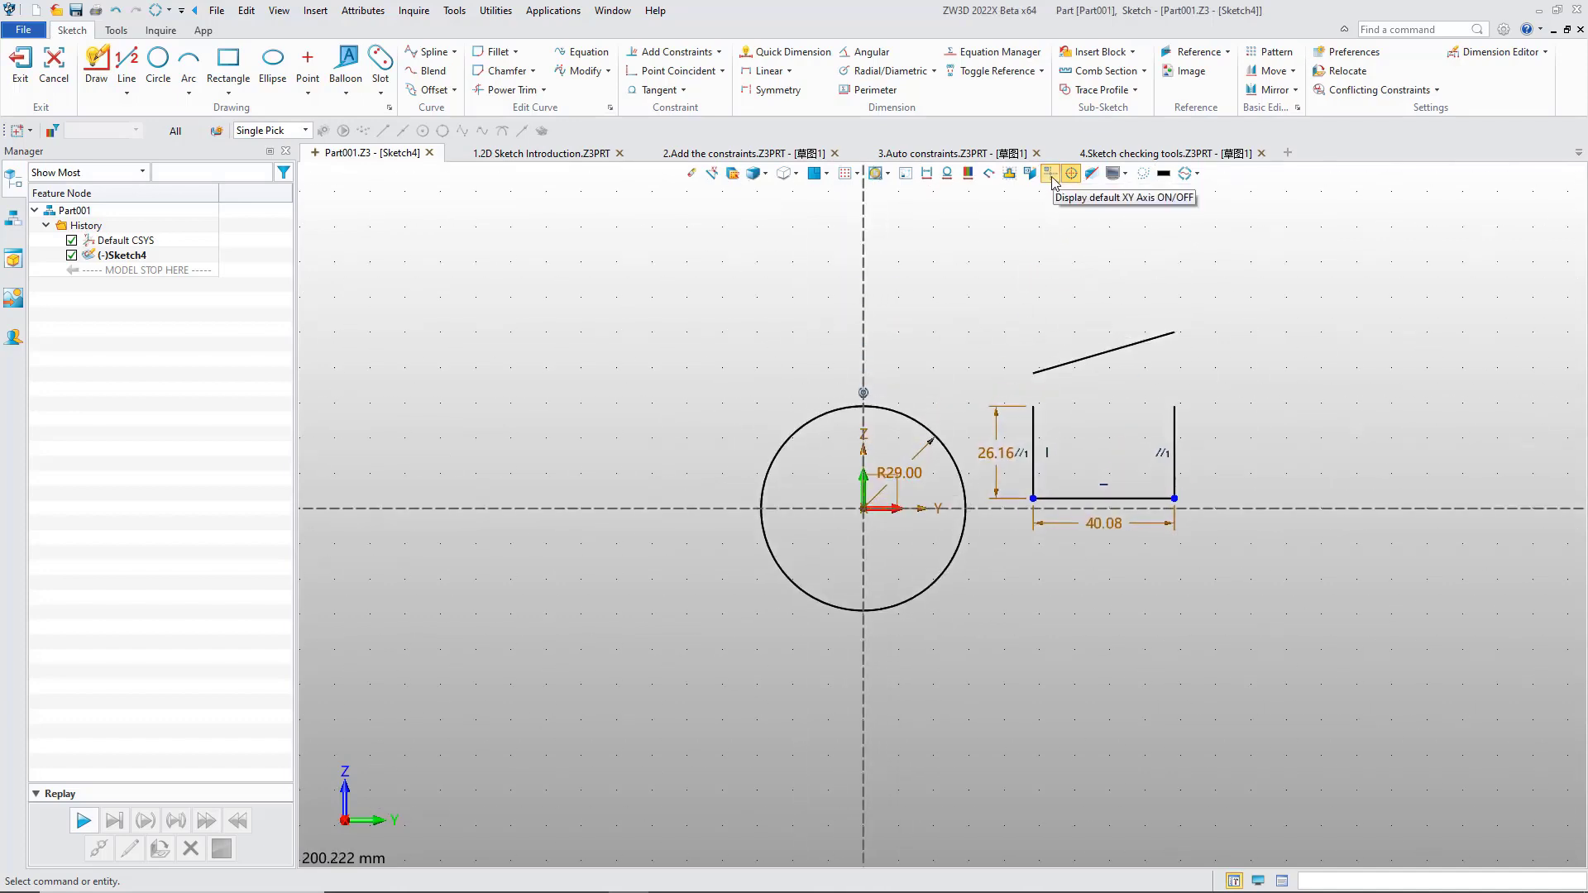
{"action": "left_click", "coordinate": [1050, 175]}
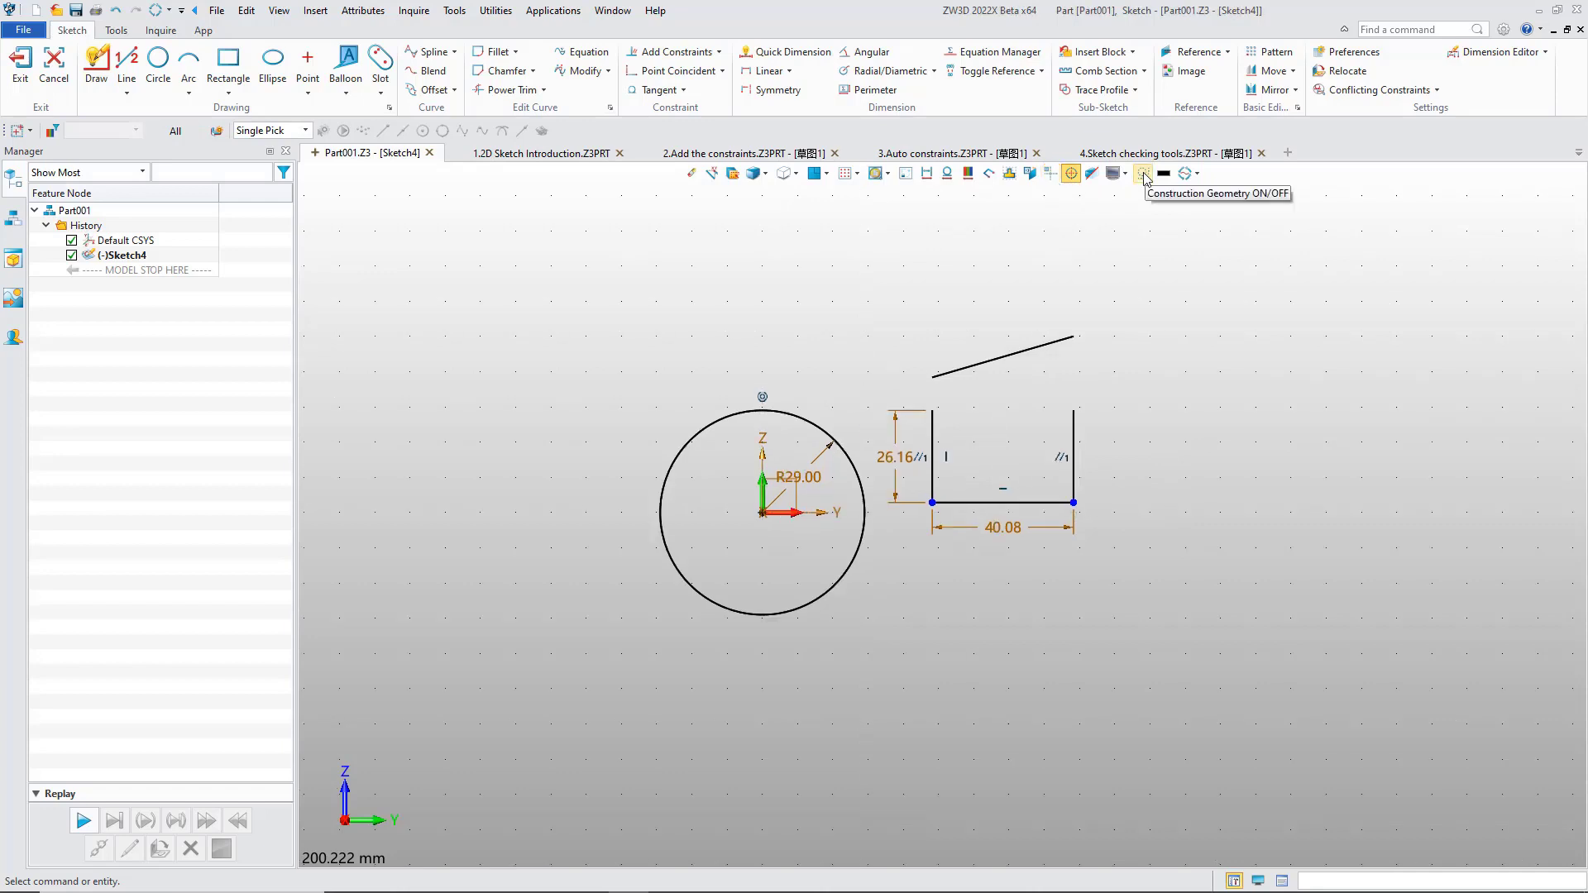
- Turn on construction geometry and draw a construction circle of radius 29 mm centred at about (140, 38.37)
{"action": "left_click", "coordinate": [1144, 174]}
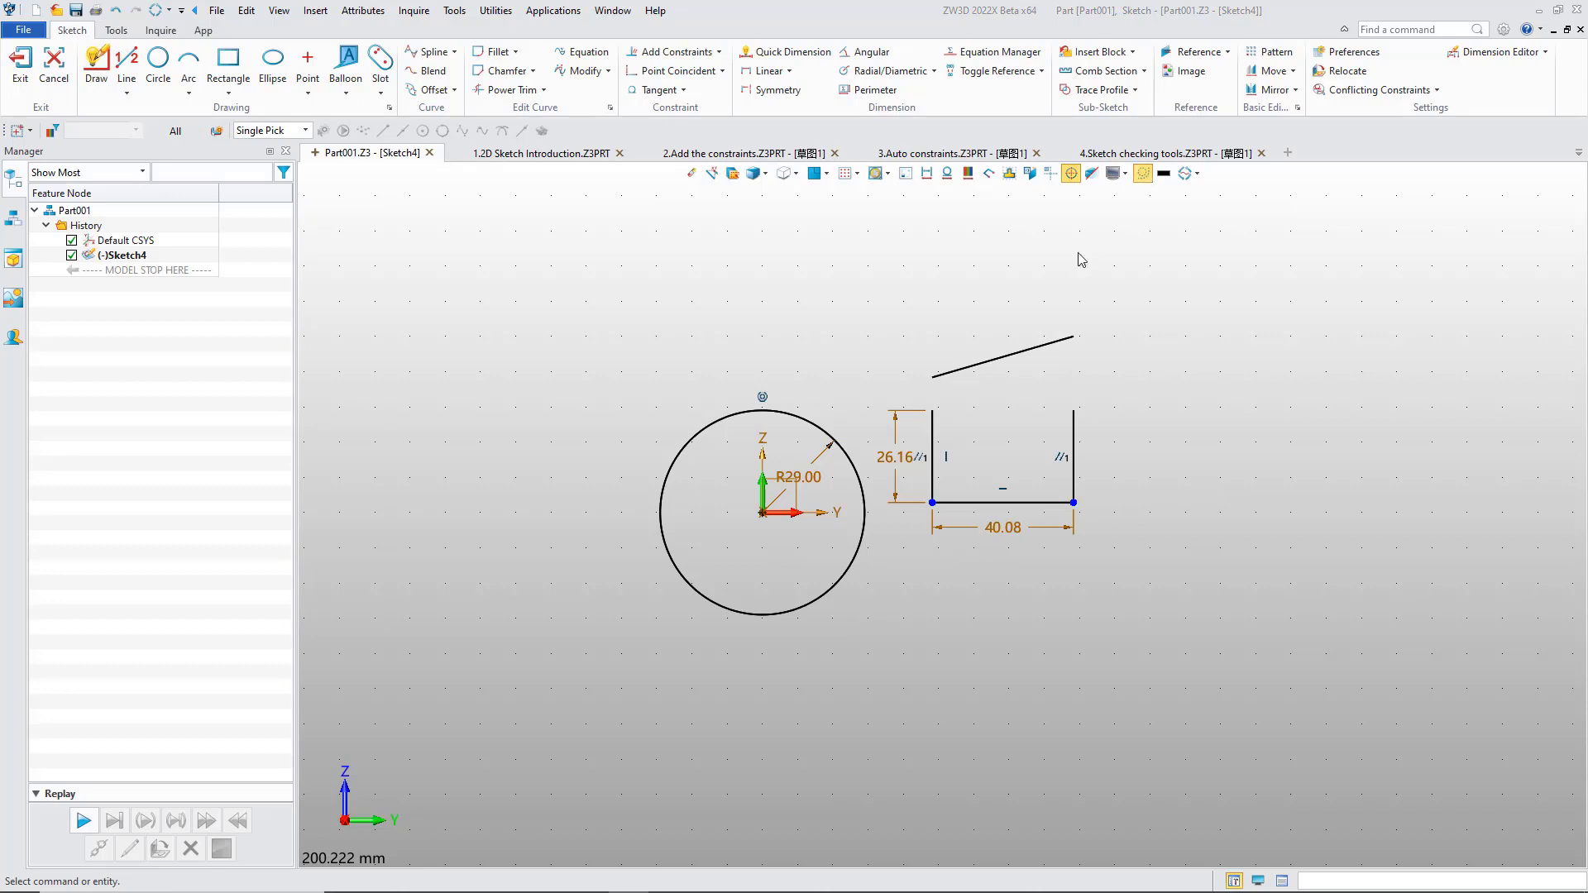
{"action": "middle_click_drag", "start_coordinate": [1076, 261], "coordinate": [995, 290]}
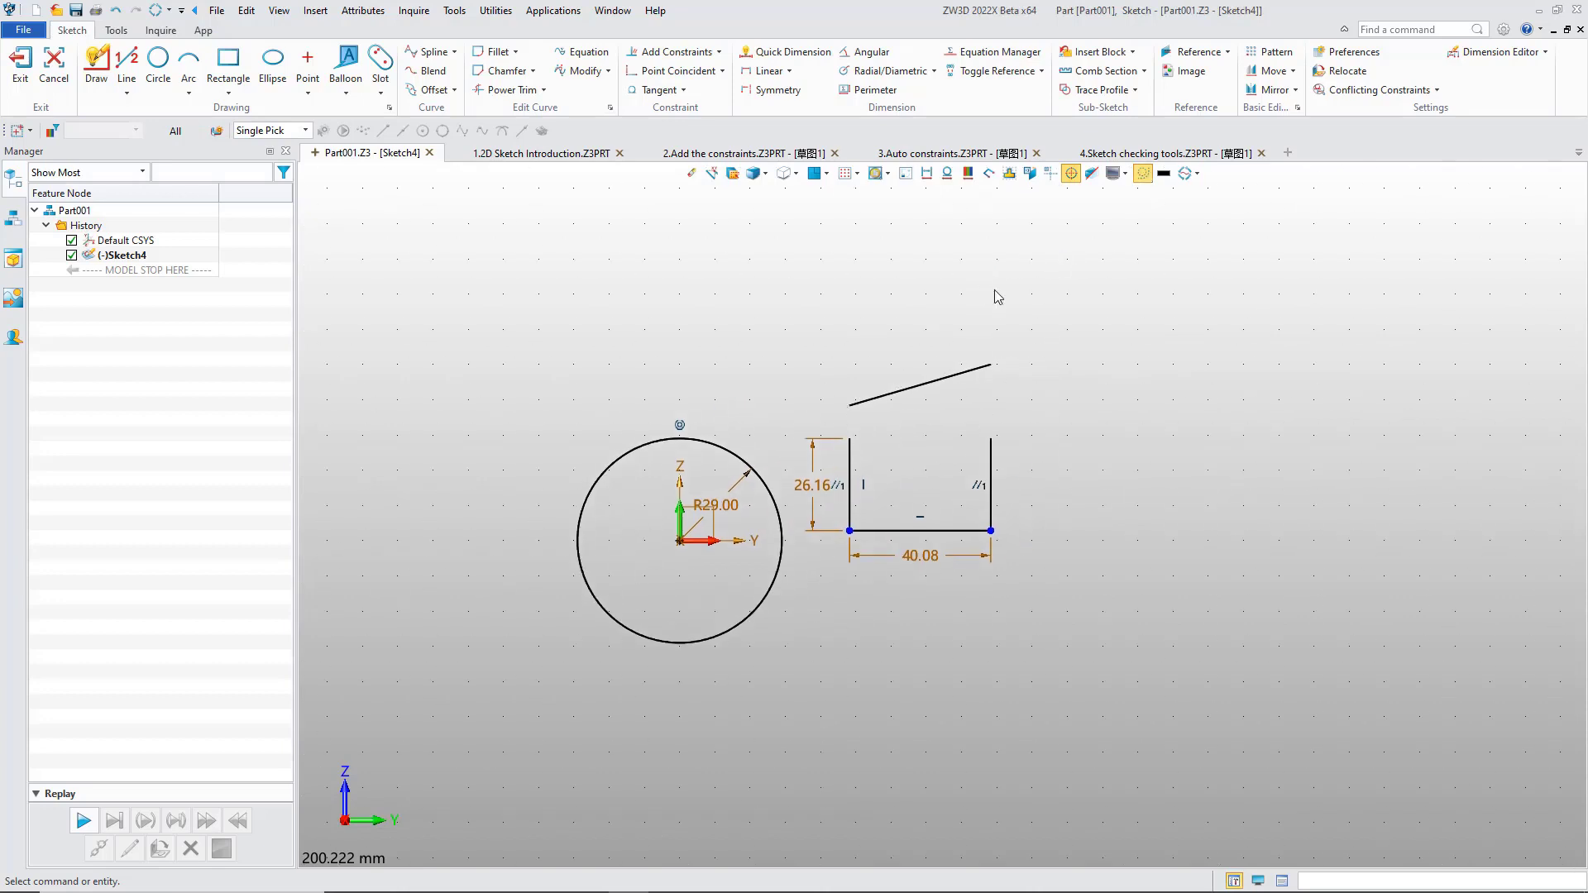
{"action": "left_click", "coordinate": [158, 62]}
{"action": "left_click", "coordinate": [1178, 418]}
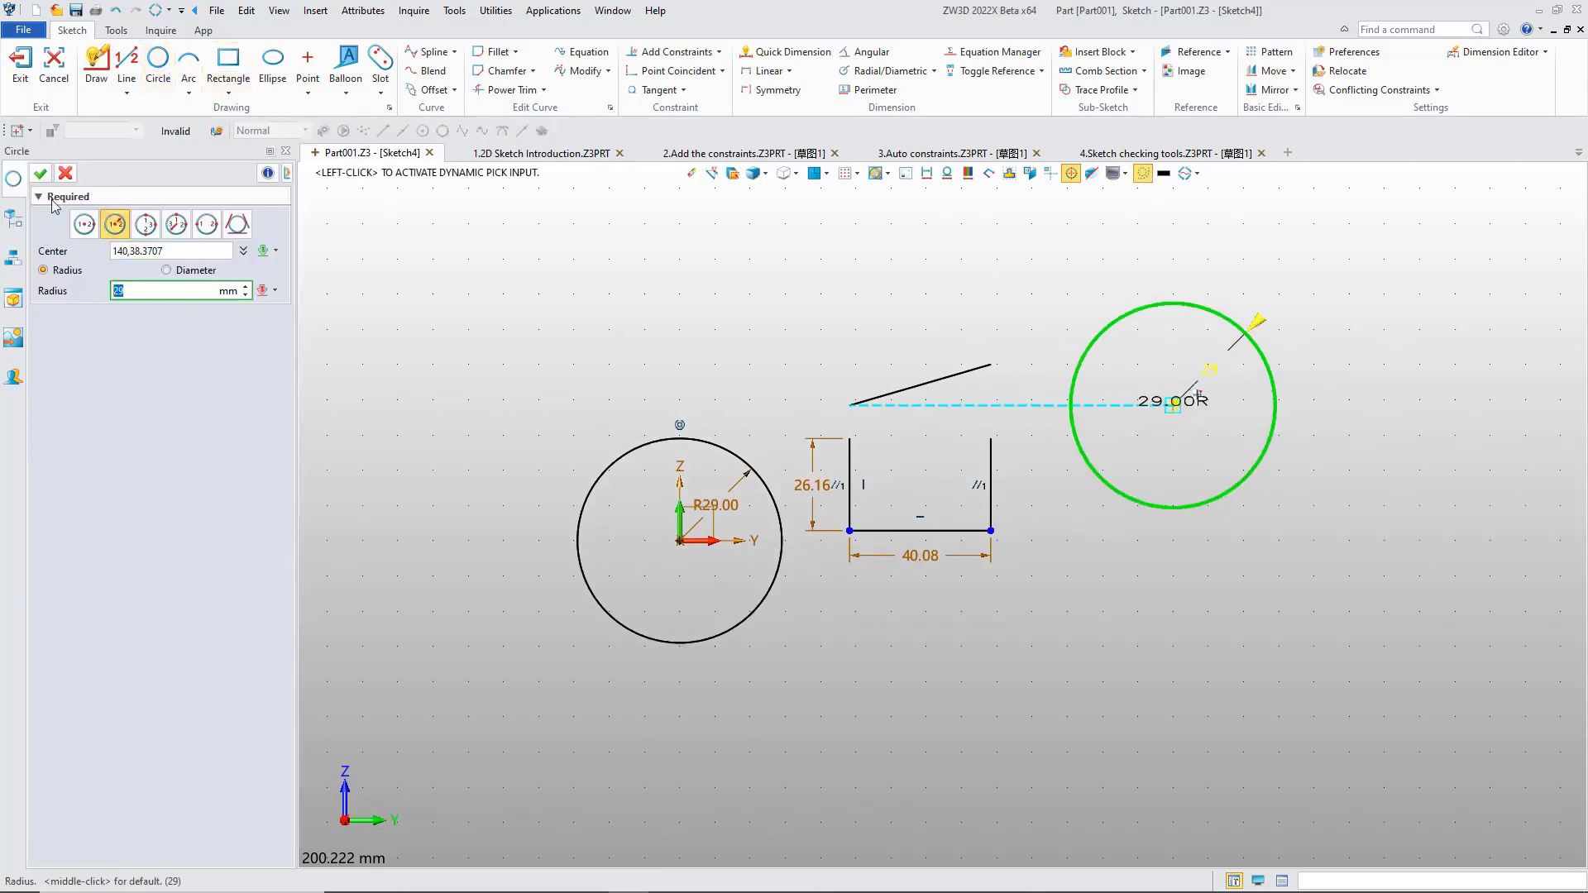
{"action": "middle_click", "coordinate": [1067, 240]}
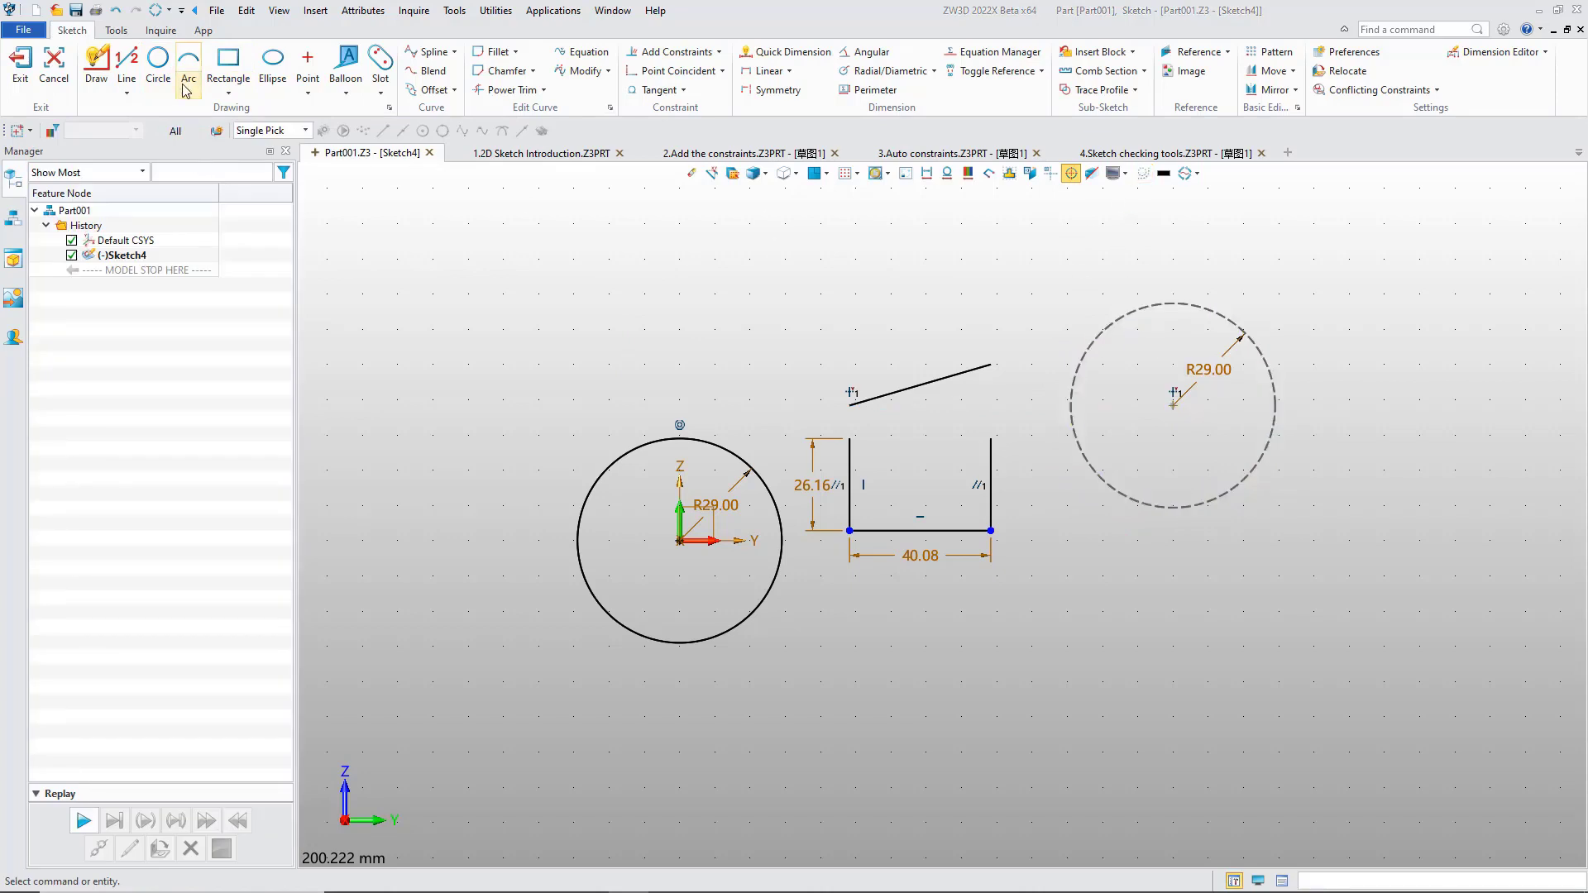
- Draw a regular circle of radius 29 mm to the right of the construction circle, with their centres horizontally aligned
{"action": "left_click", "coordinate": [158, 62]}
{"action": "left_click", "coordinate": [1418, 404]}
{"action": "middle_click", "coordinate": [1330, 277]}
{"action": "middle_click_drag", "start_coordinate": [1332, 276], "coordinate": [1201, 288]}
{"action": "middle_click", "coordinate": [1202, 288]}
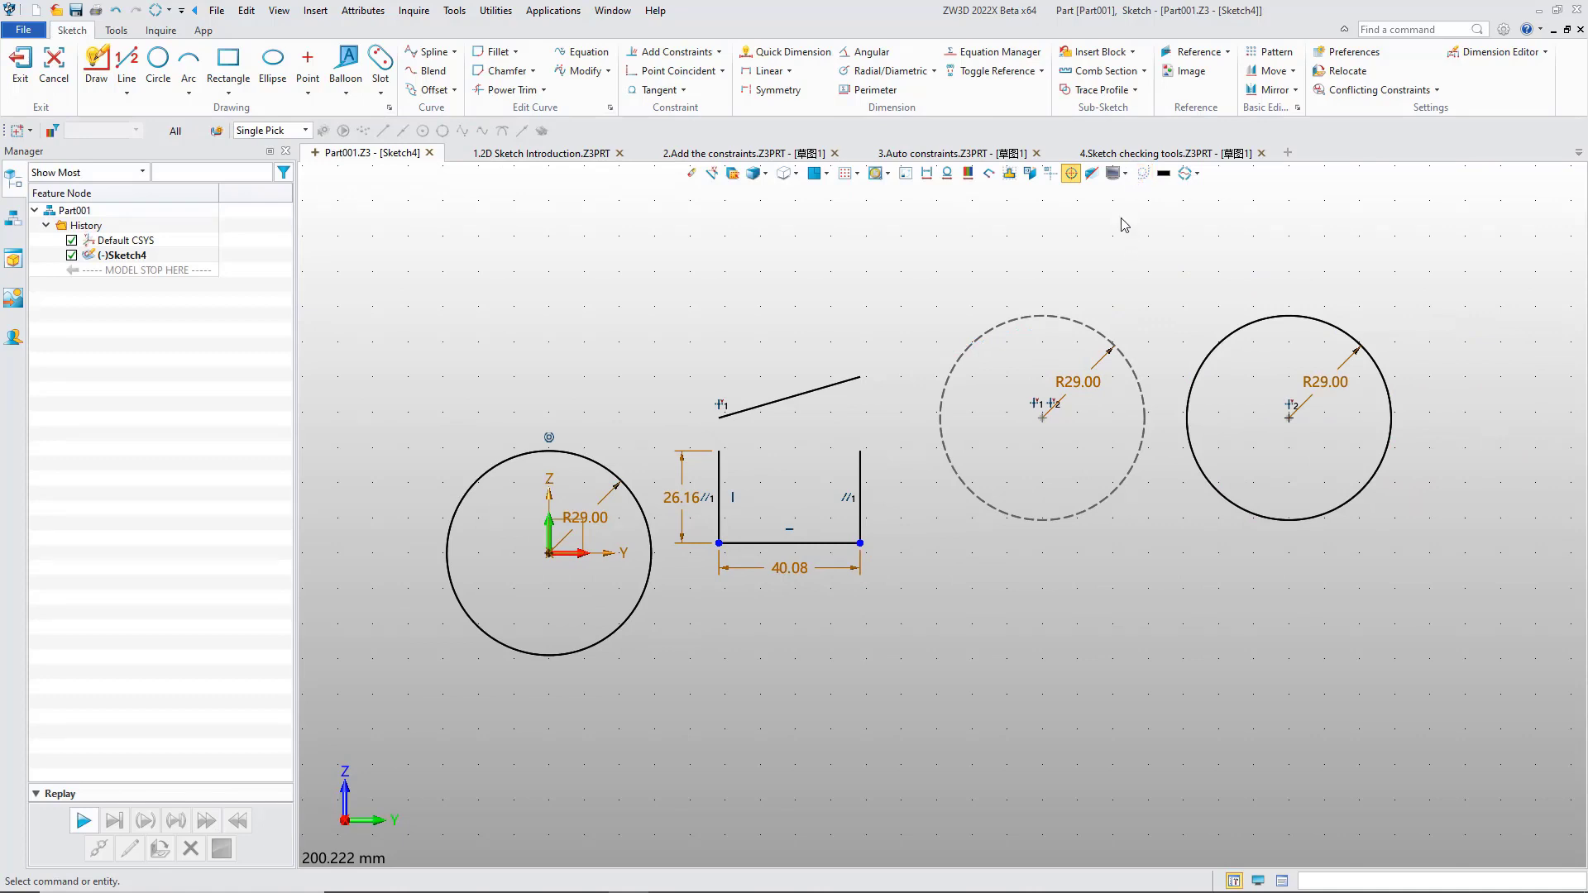
- Toggle the dashed construction circle to regular geometry and the solid circle beside it to construction geometry
{"action": "right_click", "coordinate": [1080, 326]}
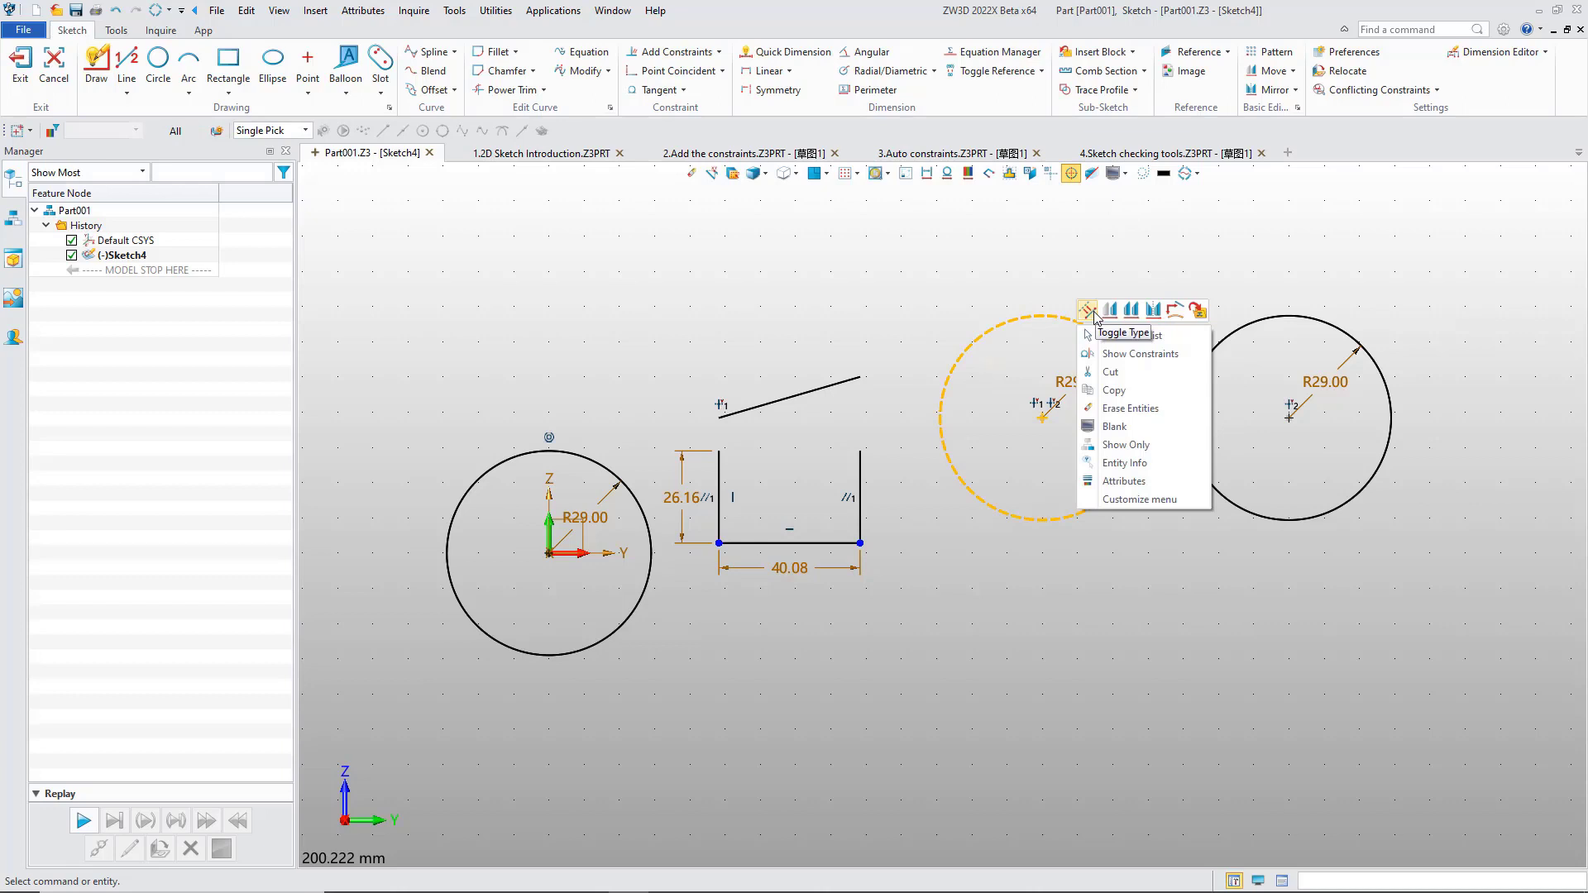
{"action": "left_click", "coordinate": [1093, 315]}
{"action": "right_click", "coordinate": [1254, 335]}
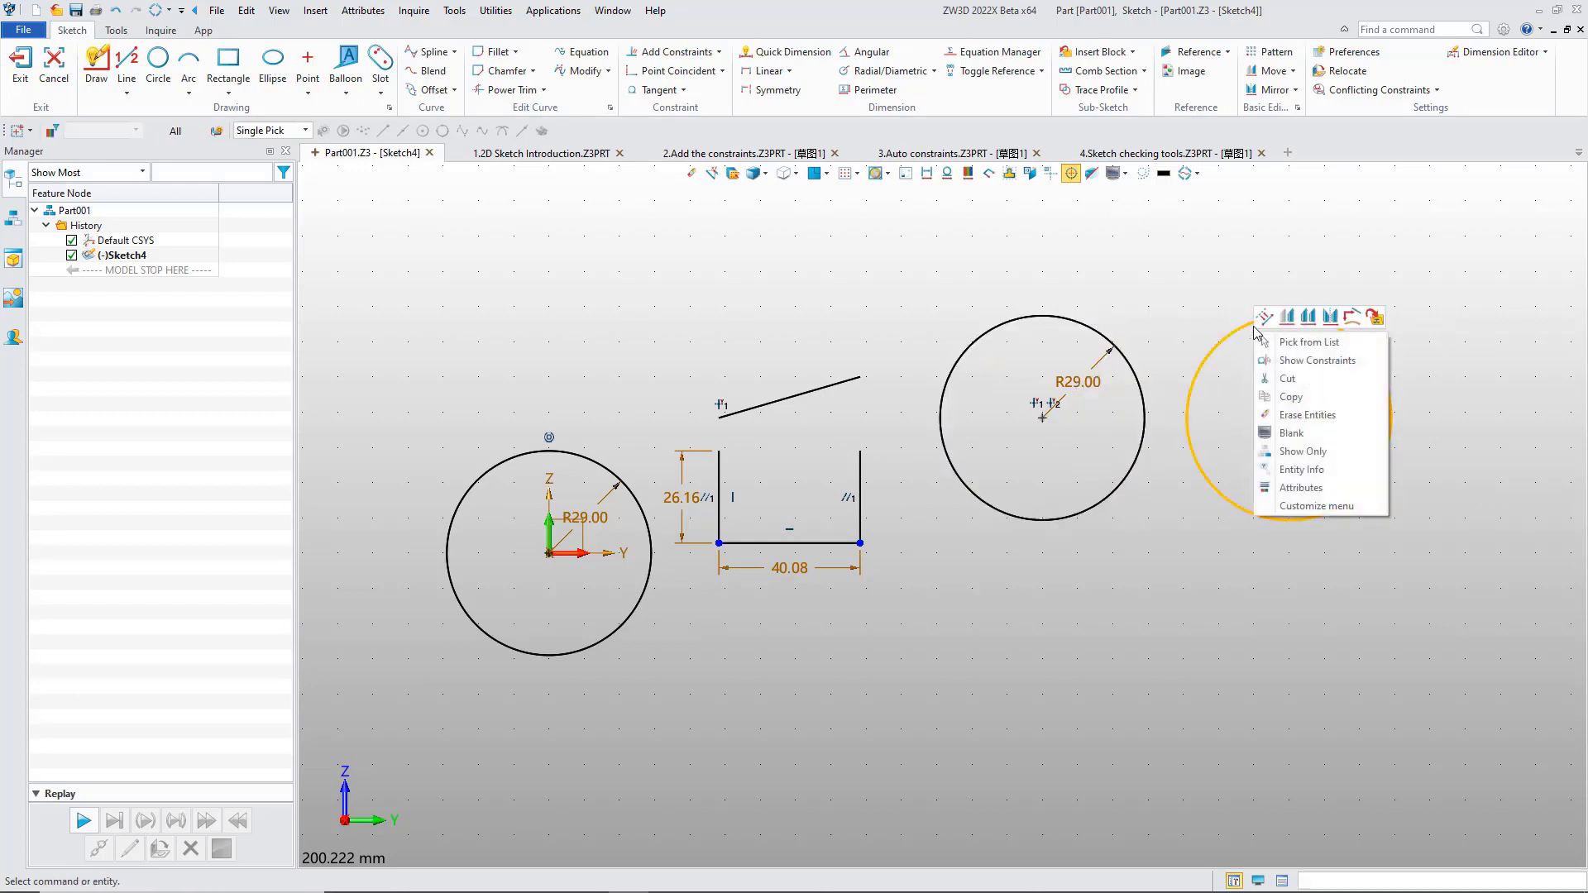
{"action": "left_click", "coordinate": [1263, 316]}
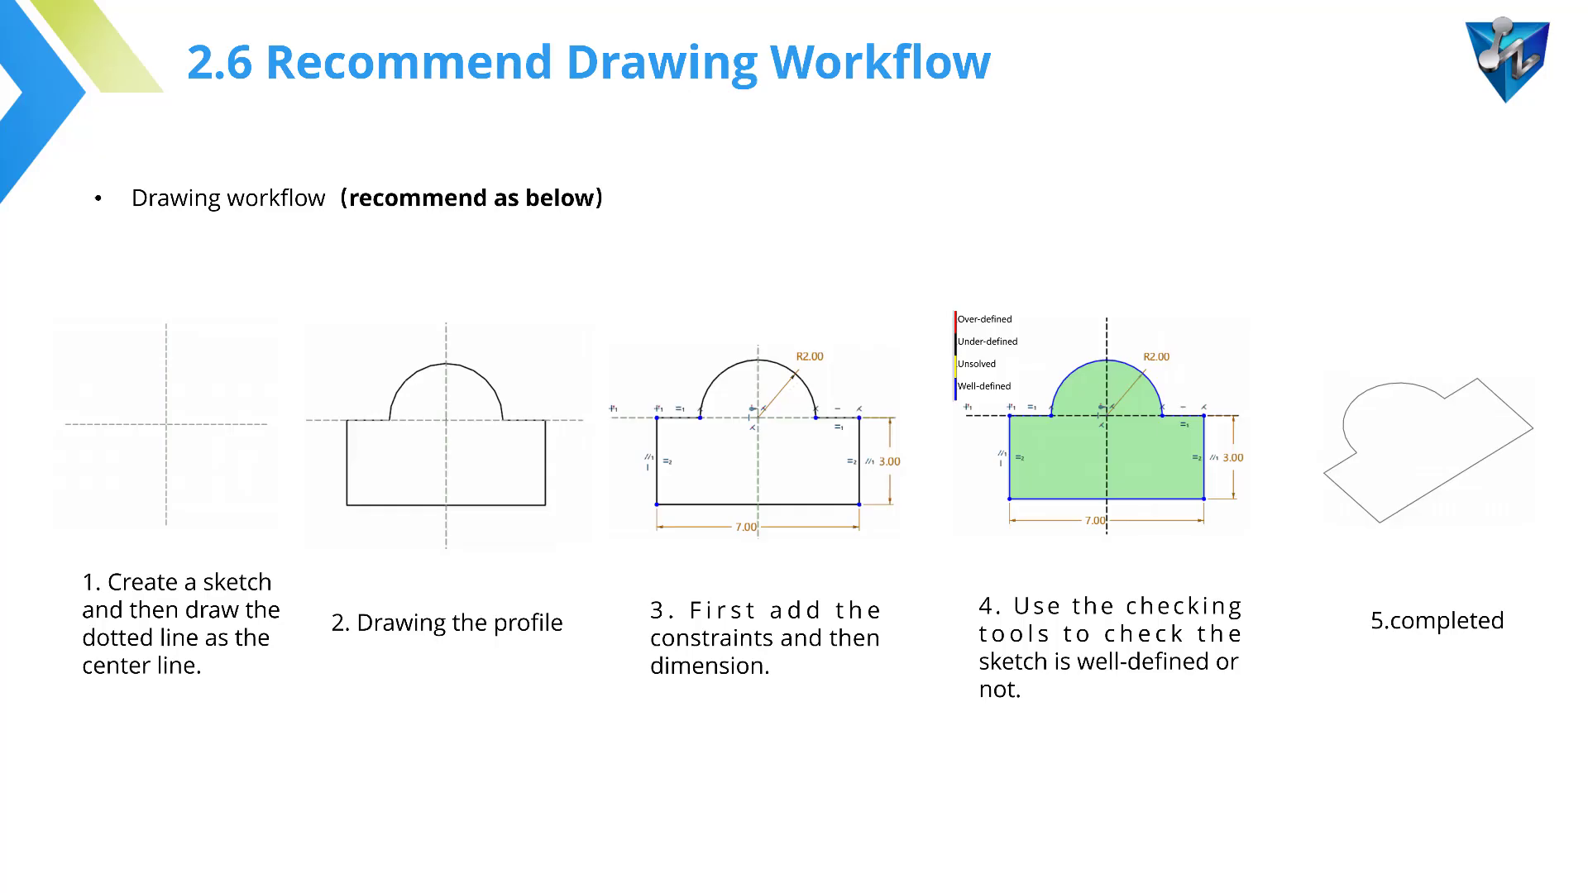
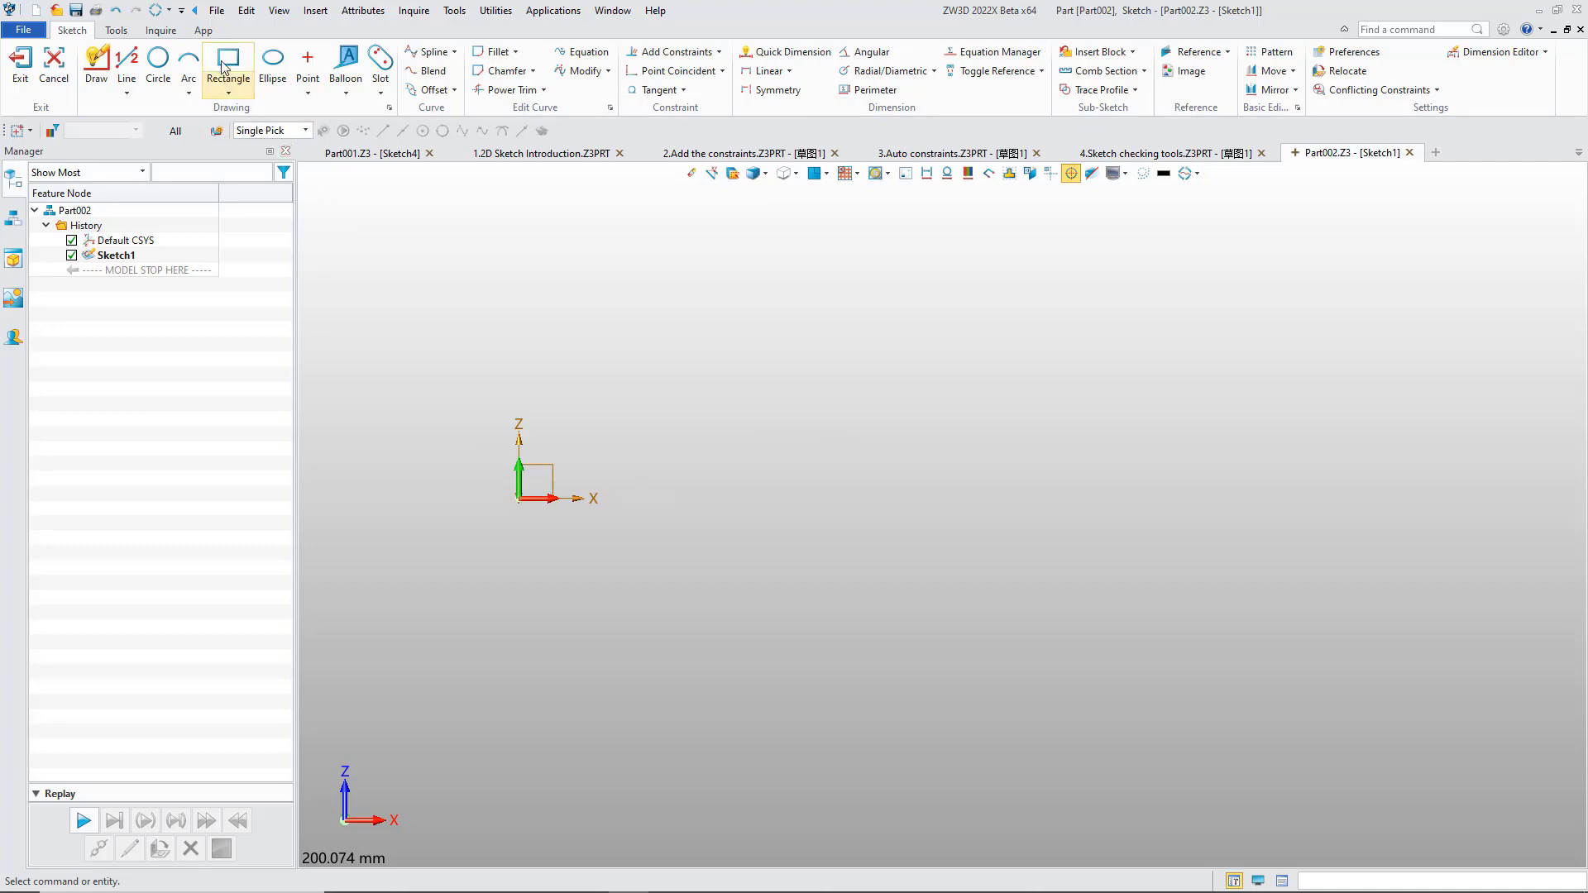
- Draw a centre-defined rectangle 50 mm wide and 50 mm high, centred at about (46.82, 28.08)
{"action": "left_click", "coordinate": [226, 64]}
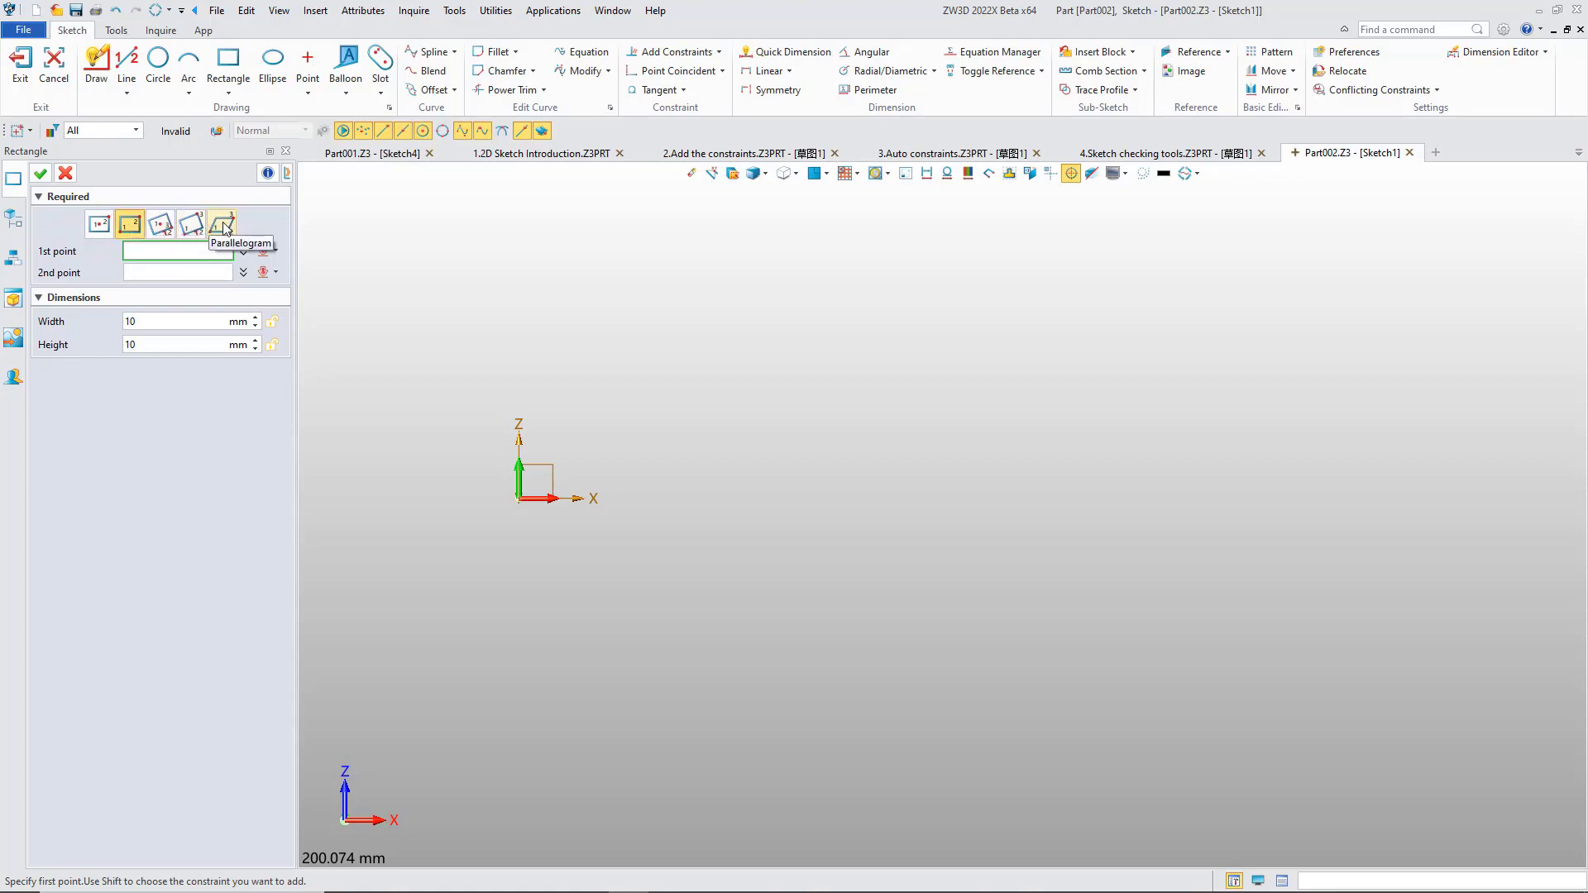
{"action": "left_click", "coordinate": [99, 223]}
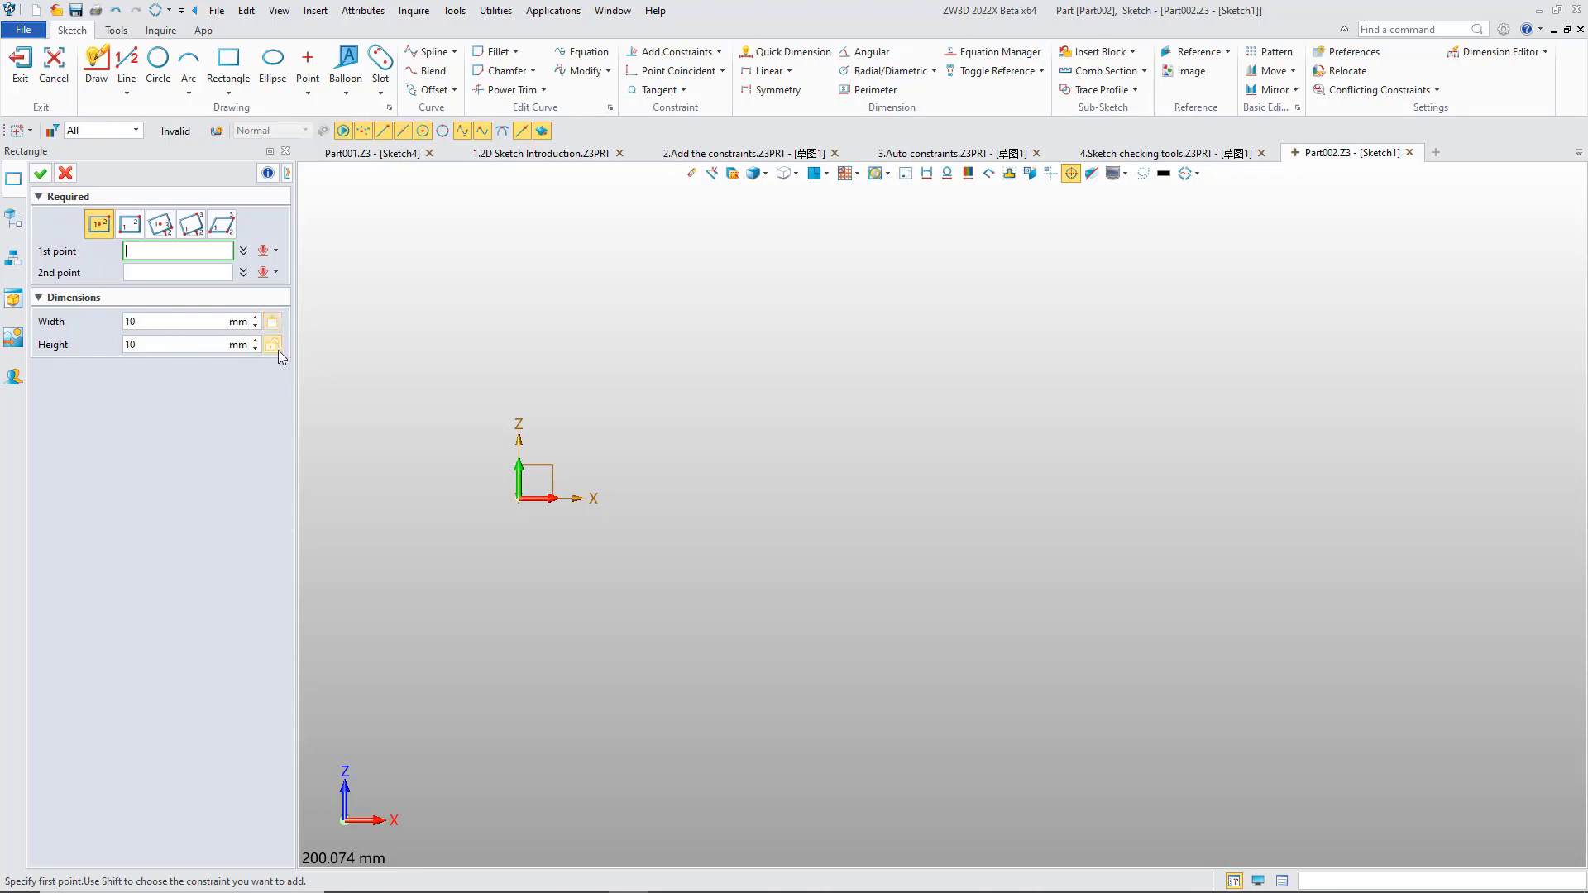
{"action": "double_click", "coordinate": [132, 321]}
{"action": "type", "text": "50"}
{"action": "double_click", "coordinate": [132, 344]}
{"action": "type", "text": "0"}
{"action": "left_click_drag", "start_coordinate": [145, 343], "coordinate": [82, 345]}
{"action": "type", "text": "50"}
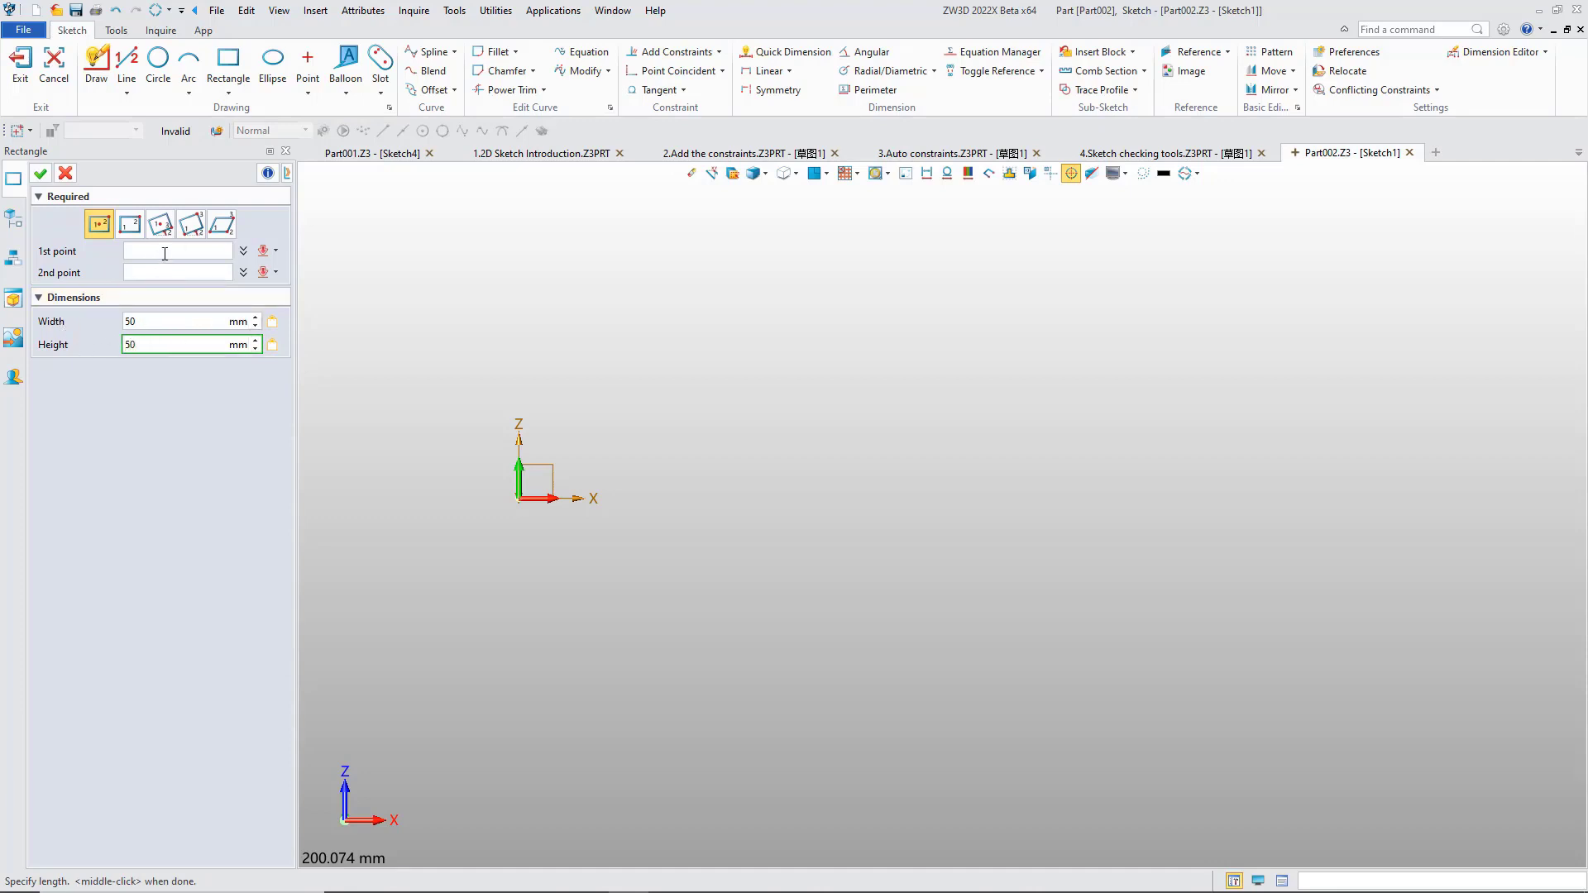
{"action": "left_click", "coordinate": [164, 251]}
{"action": "left_click", "coordinate": [684, 399]}
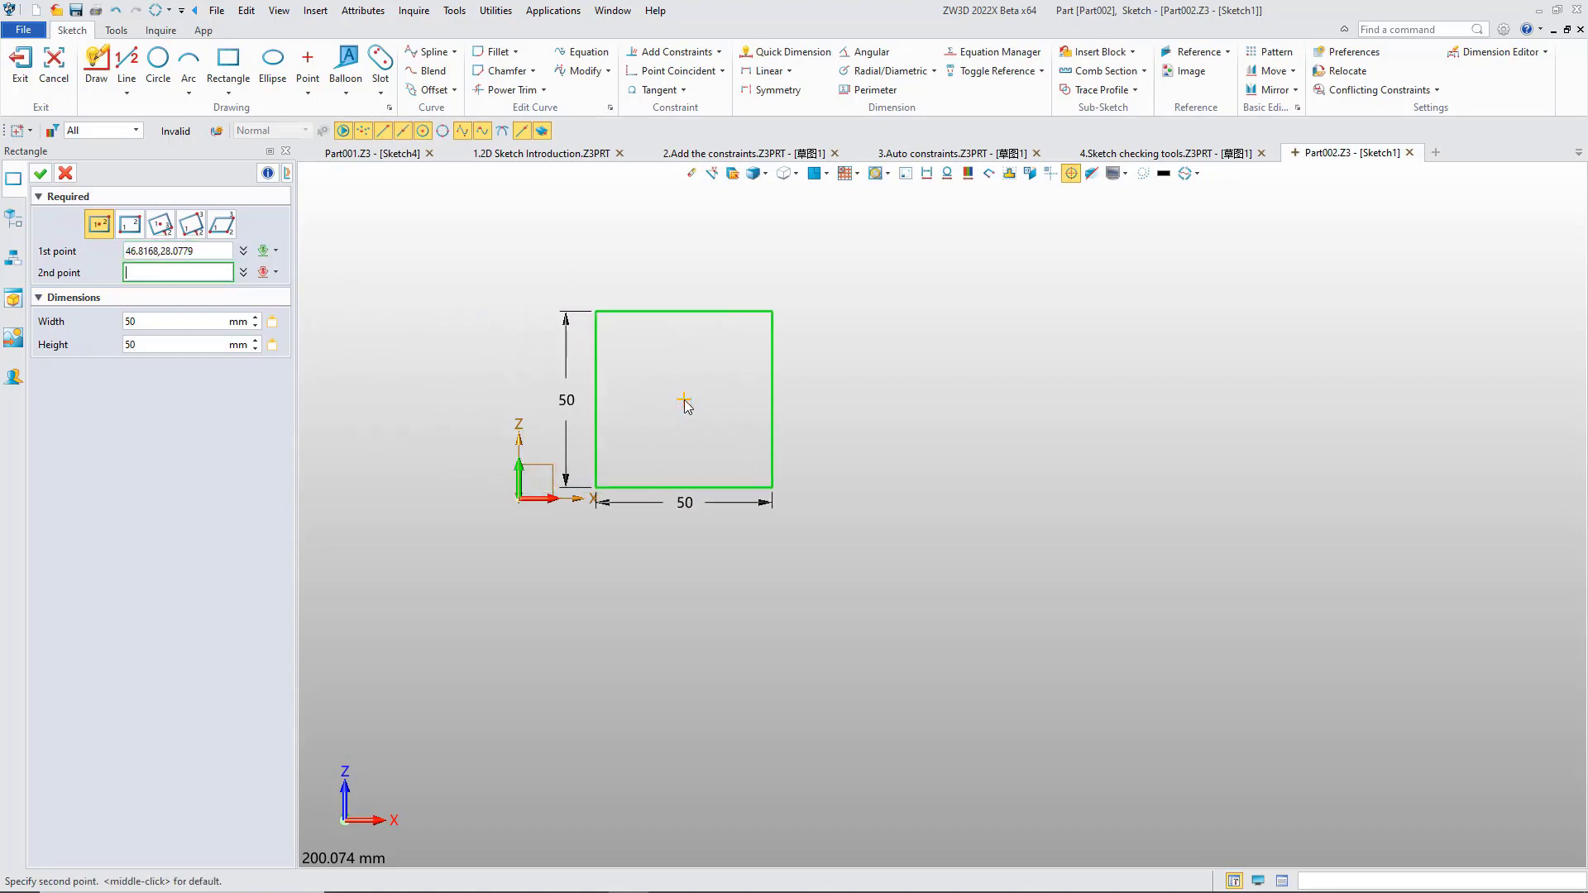
{"action": "left_click", "coordinate": [41, 173]}
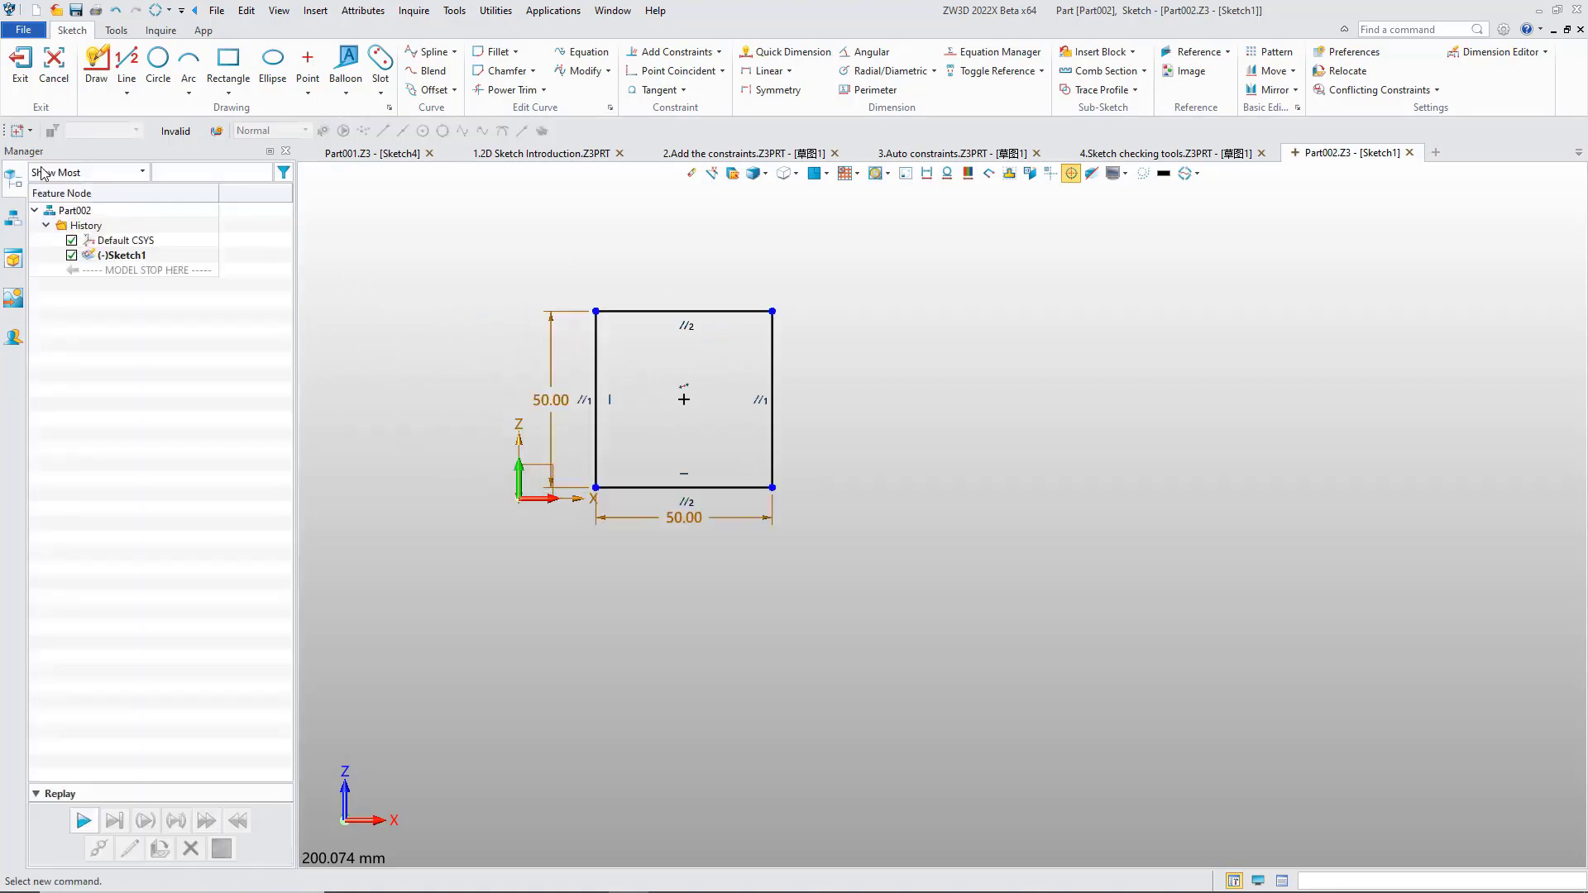
{"action": "left_click", "coordinate": [229, 83]}
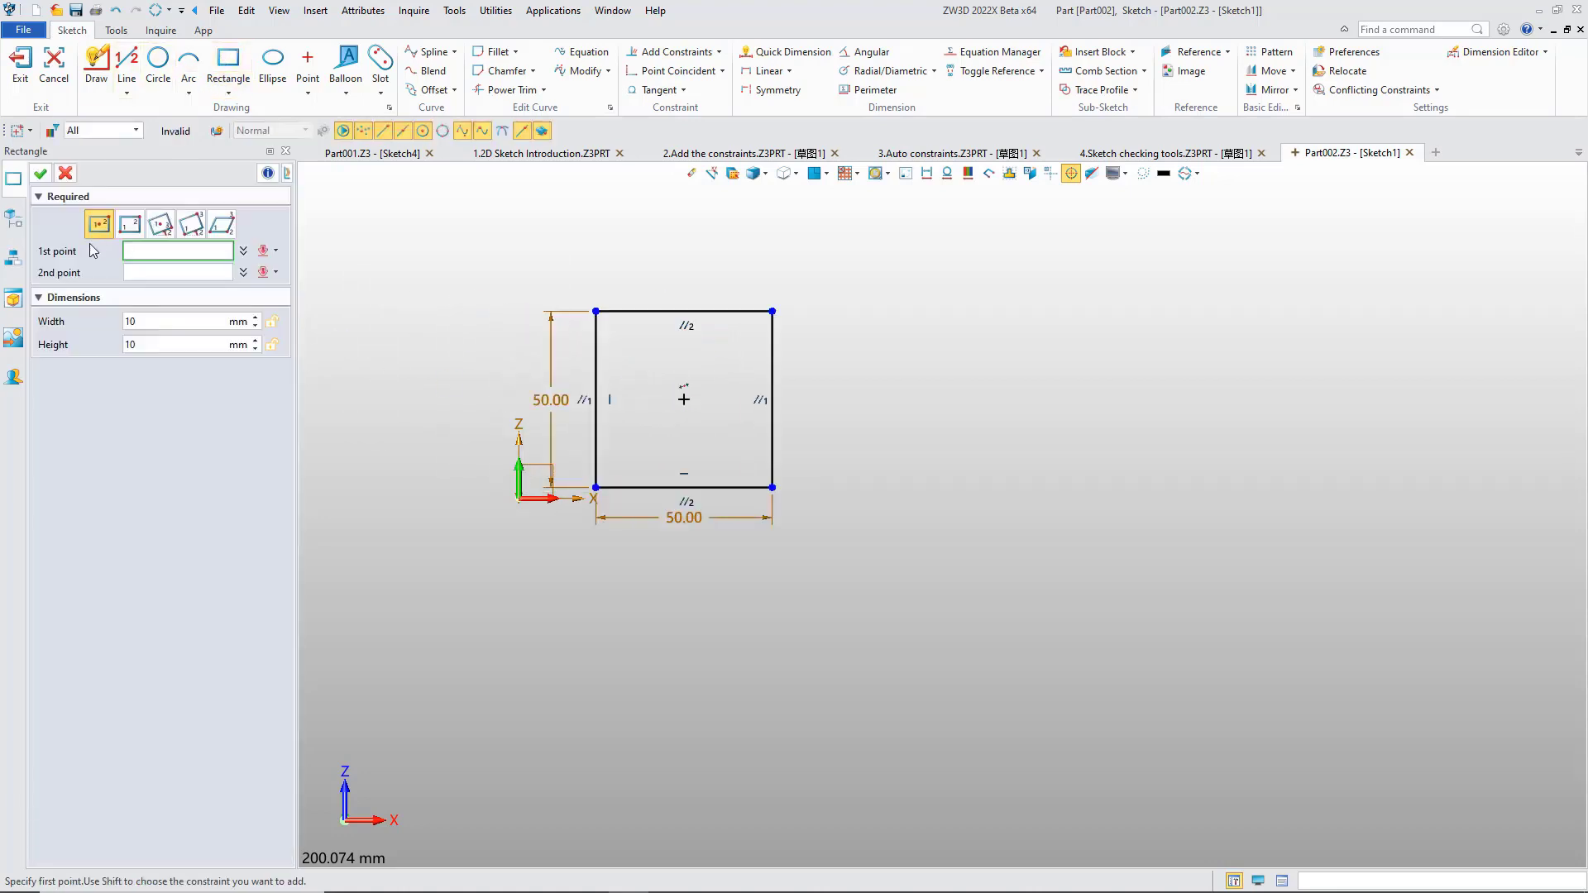
{"action": "left_click", "coordinate": [277, 250]}
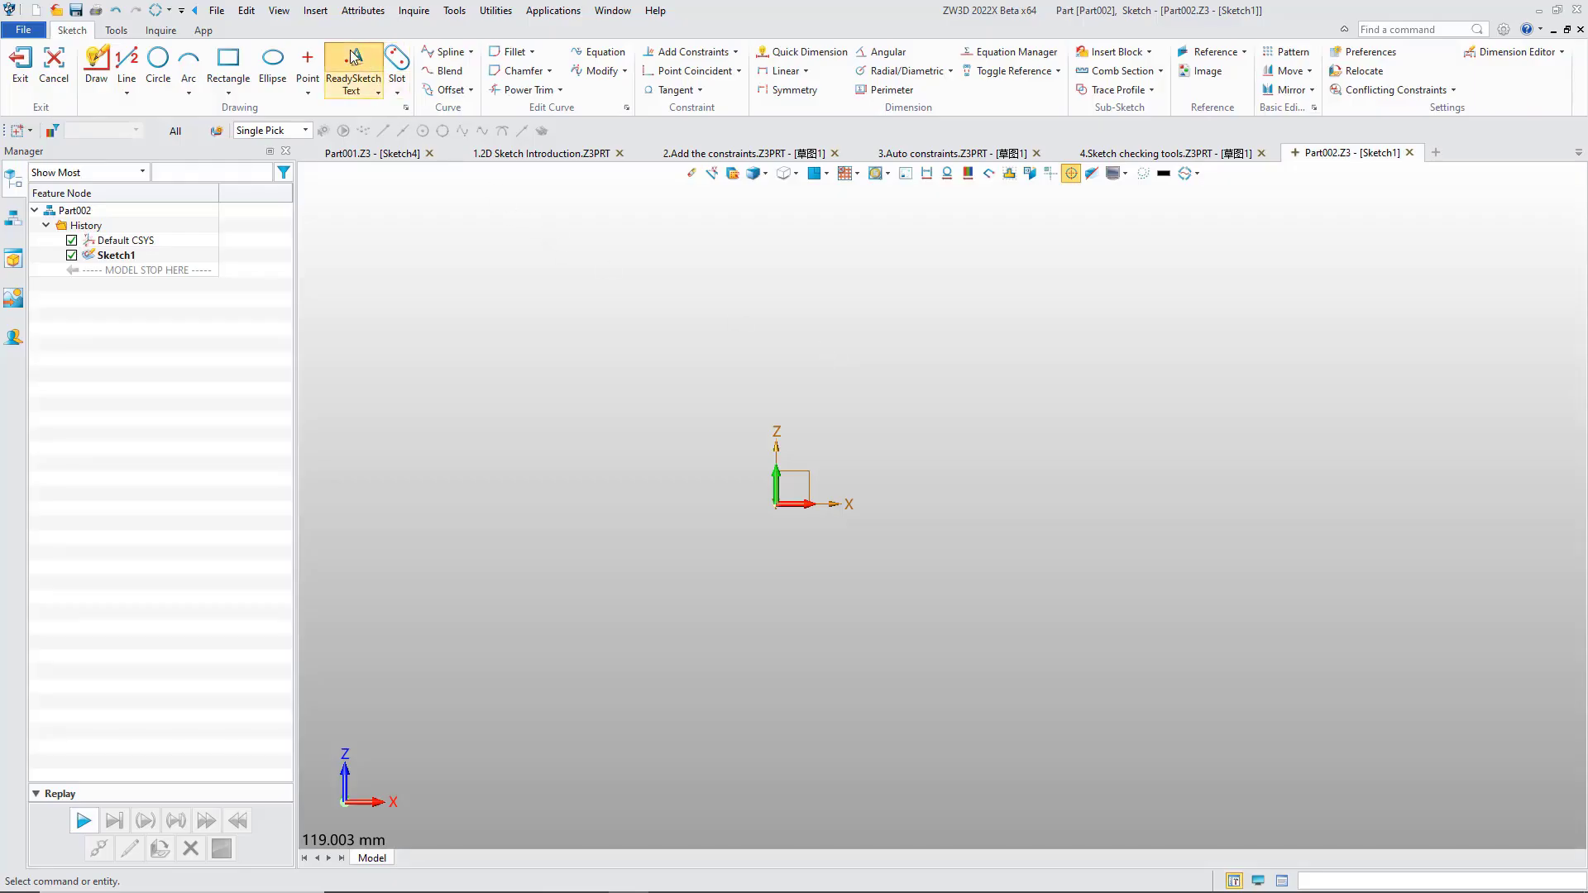
- Add the ReadySketch text "Readysketch" in Arial, with its origin above the sketch origin at about (0, 46.33)
{"action": "left_click", "coordinate": [353, 62]}
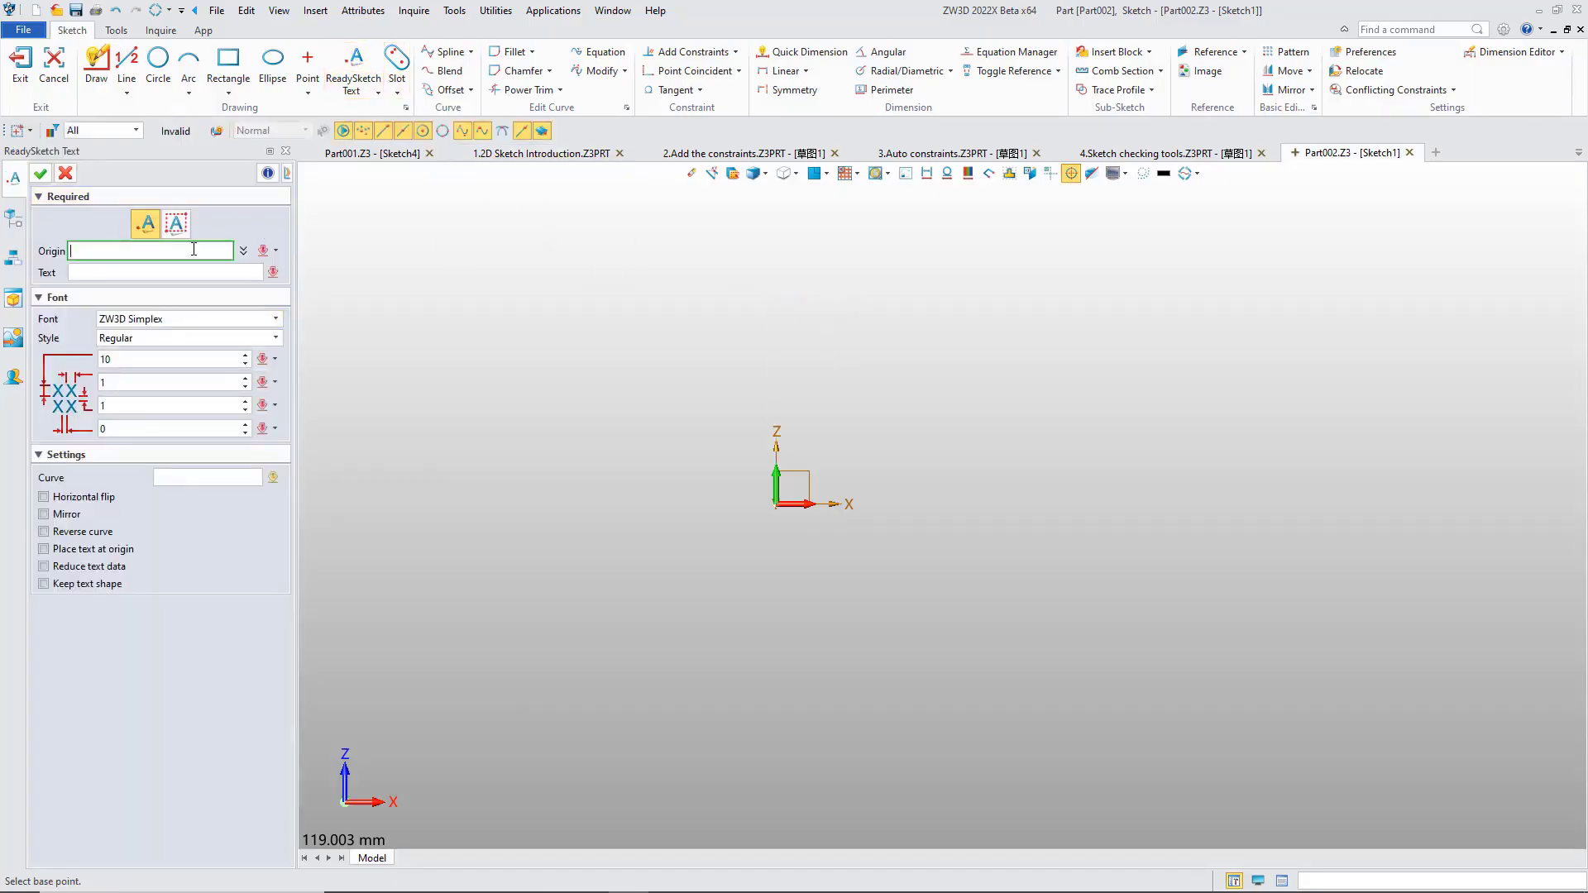
{"action": "middle_click_drag", "start_coordinate": [769, 242], "coordinate": [683, 356]}
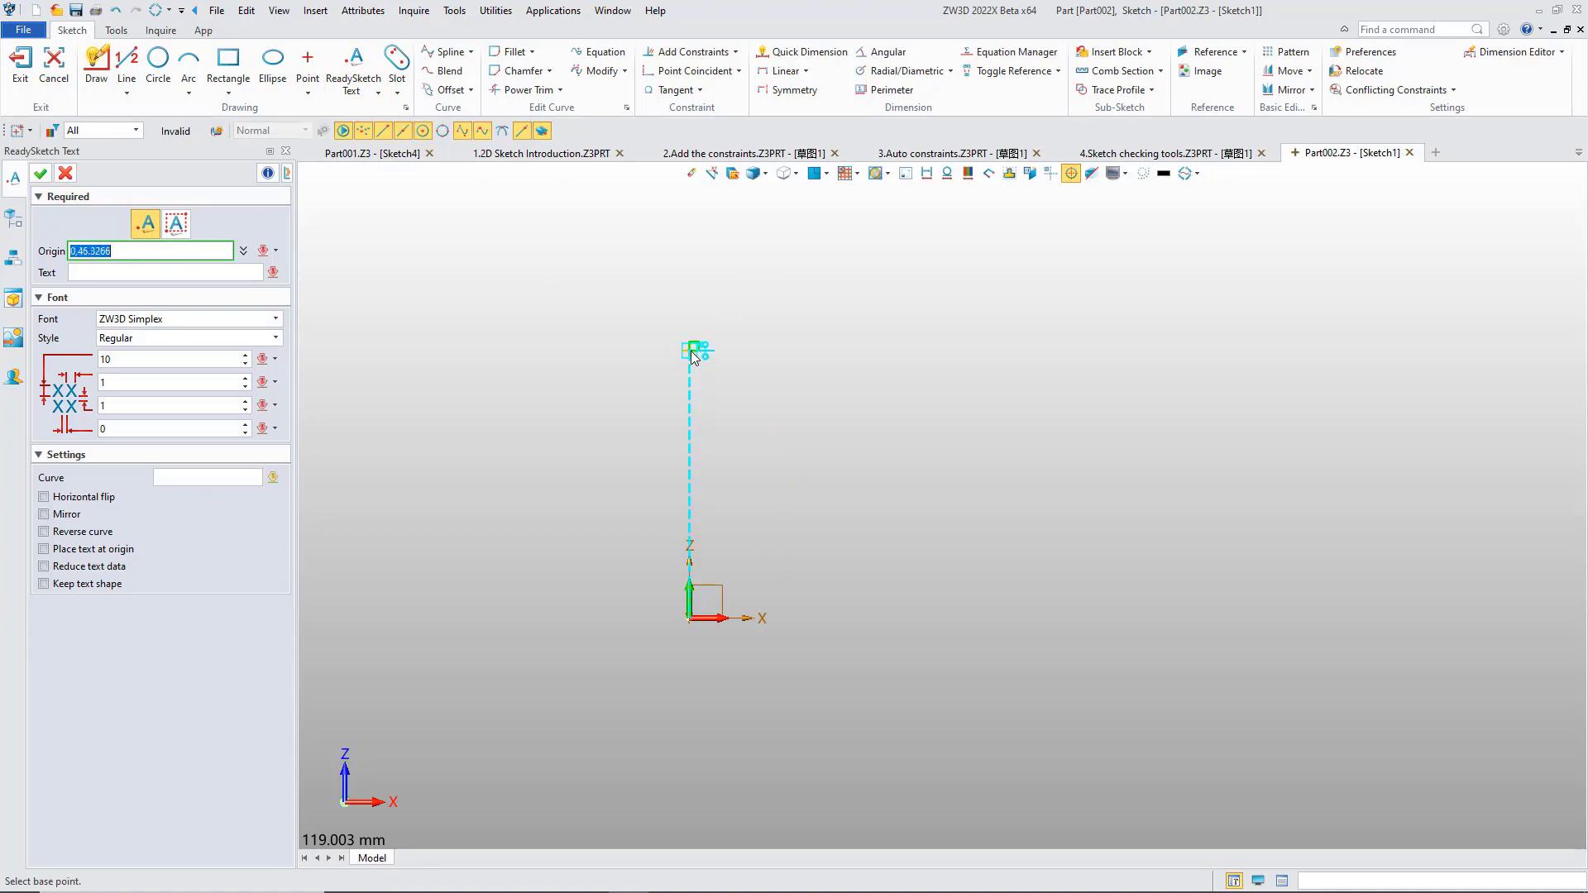
{"action": "left_click", "coordinate": [692, 350]}
{"action": "type", "text": "Readyskect"}
{"action": "key", "text": "BackSpace"}
{"action": "type", "text": "tch"}
{"action": "left_click", "coordinate": [190, 320]}
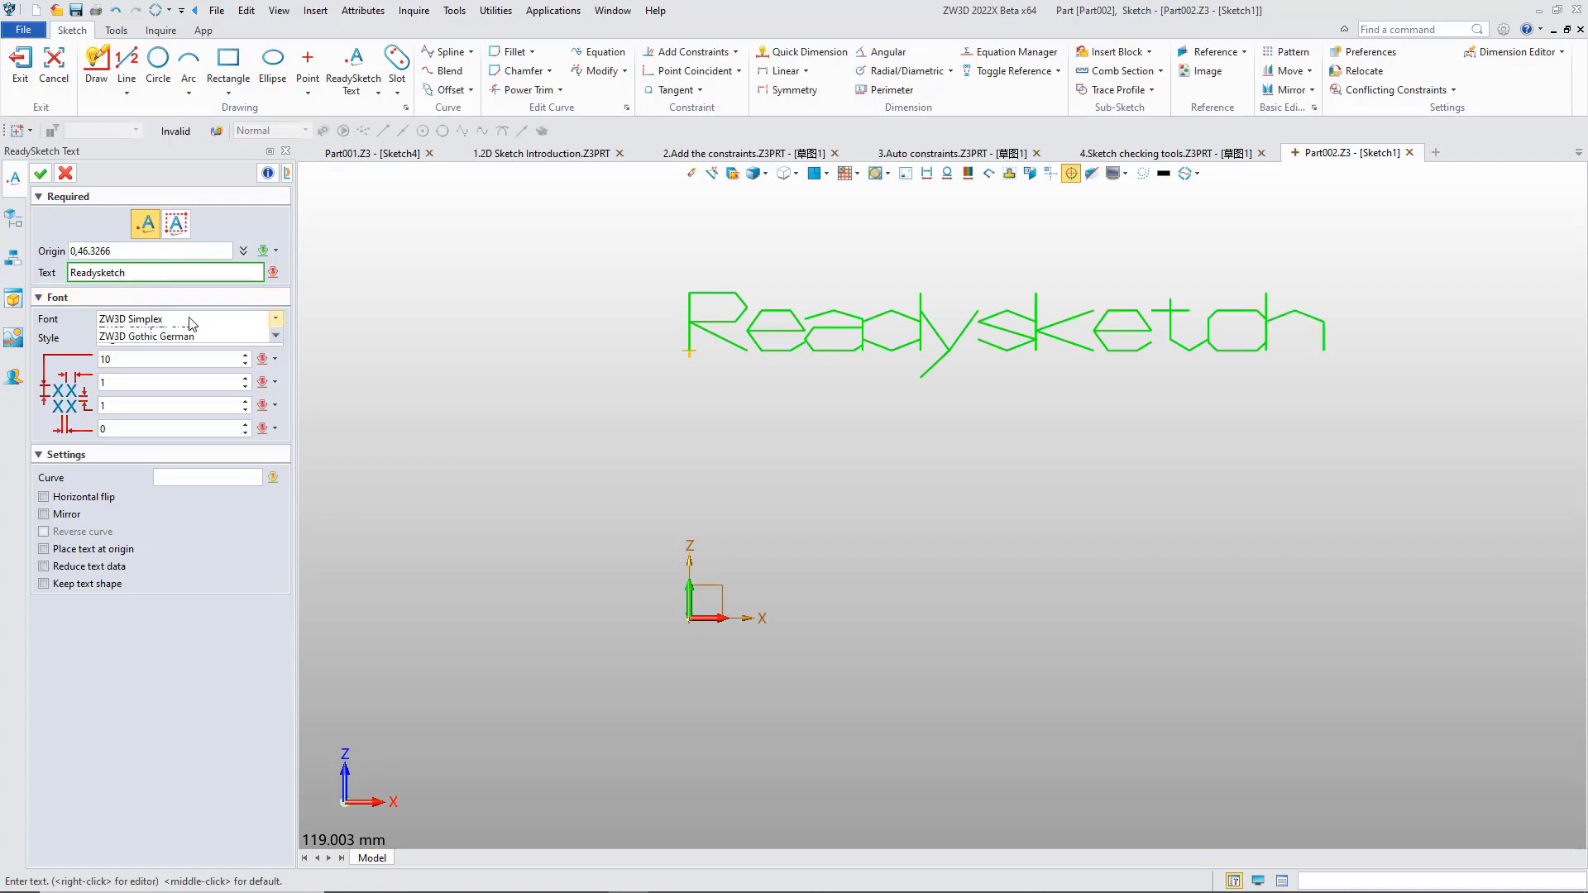
{"action": "left_click", "coordinate": [245, 409]}
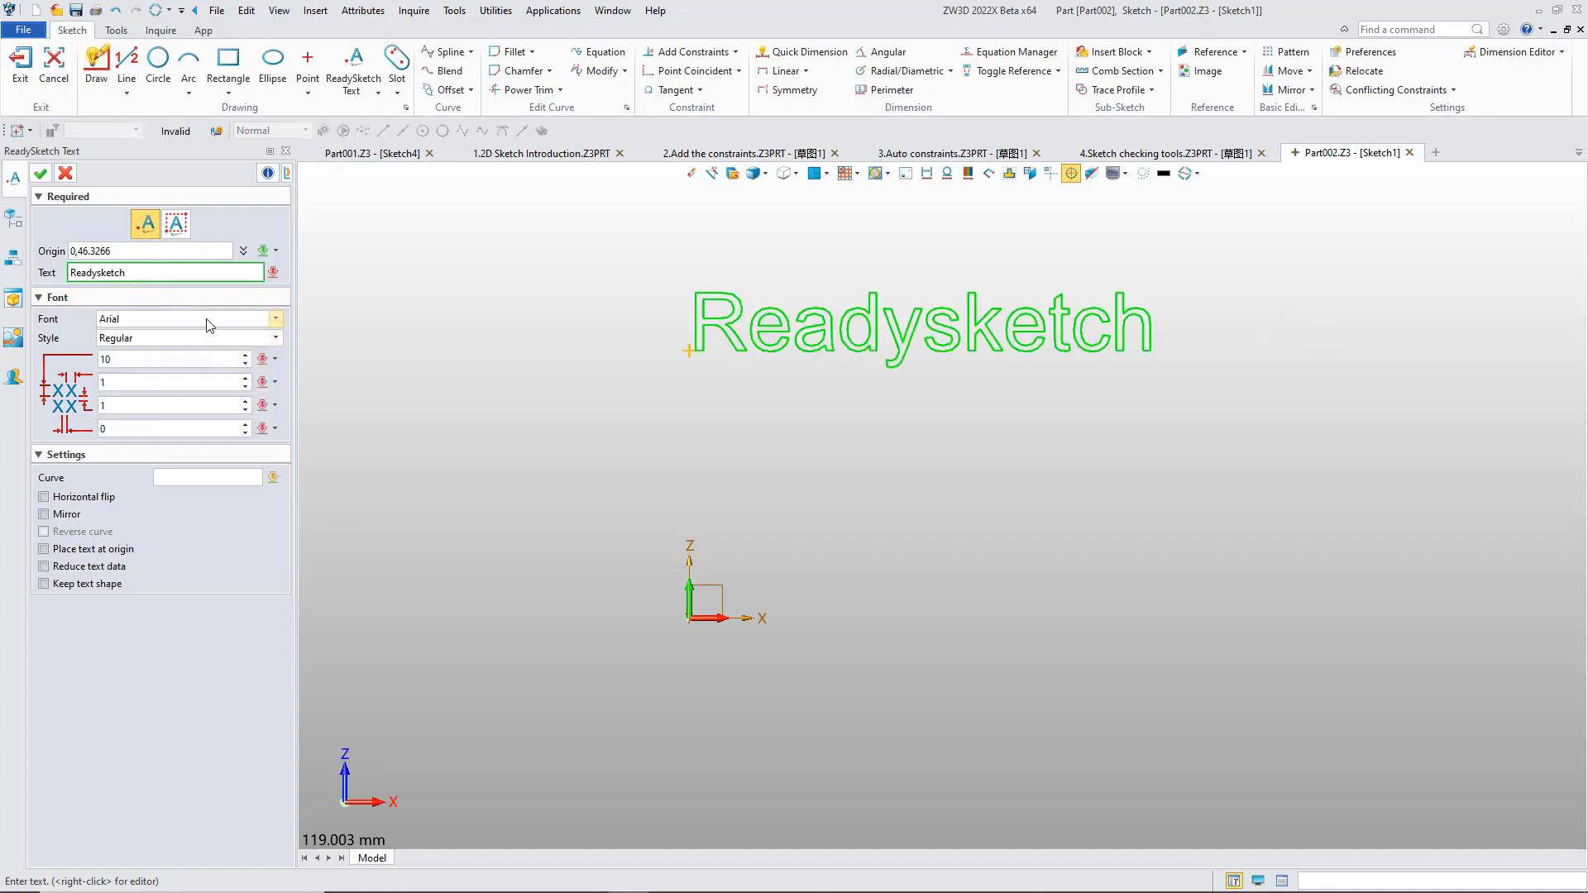
{"action": "left_click", "coordinate": [40, 173]}
- Add the regular sketch text "Text" below the Readysketch lettering, starting at about (0, 27.28)
{"action": "left_click", "coordinate": [353, 91]}
{"action": "left_click", "coordinate": [364, 146]}
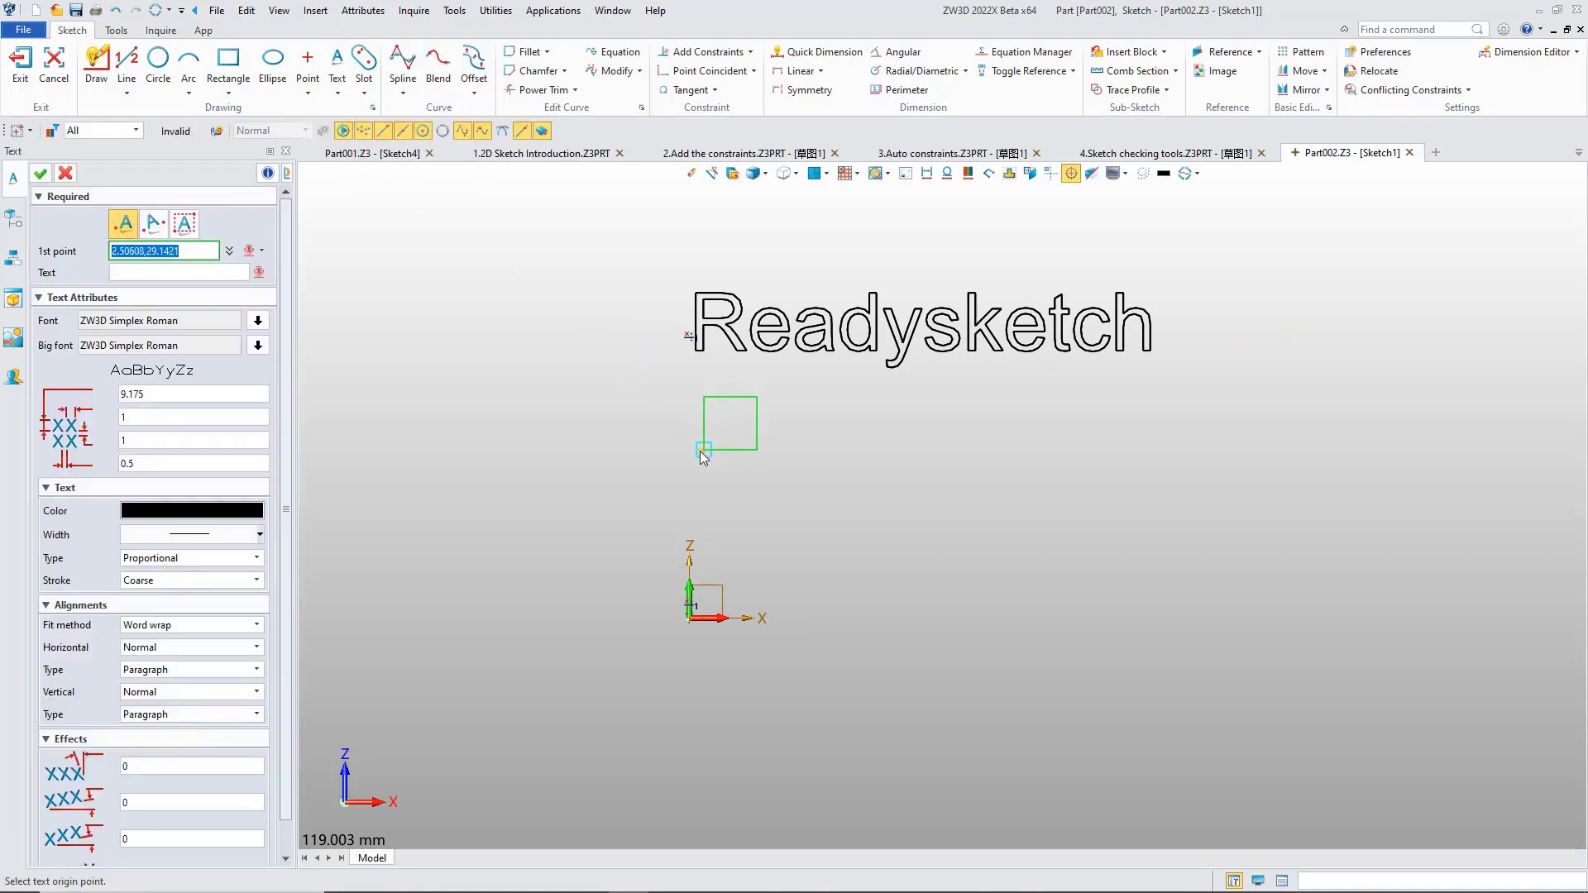
{"action": "left_click", "coordinate": [688, 460]}
{"action": "type", "text": "Test"}
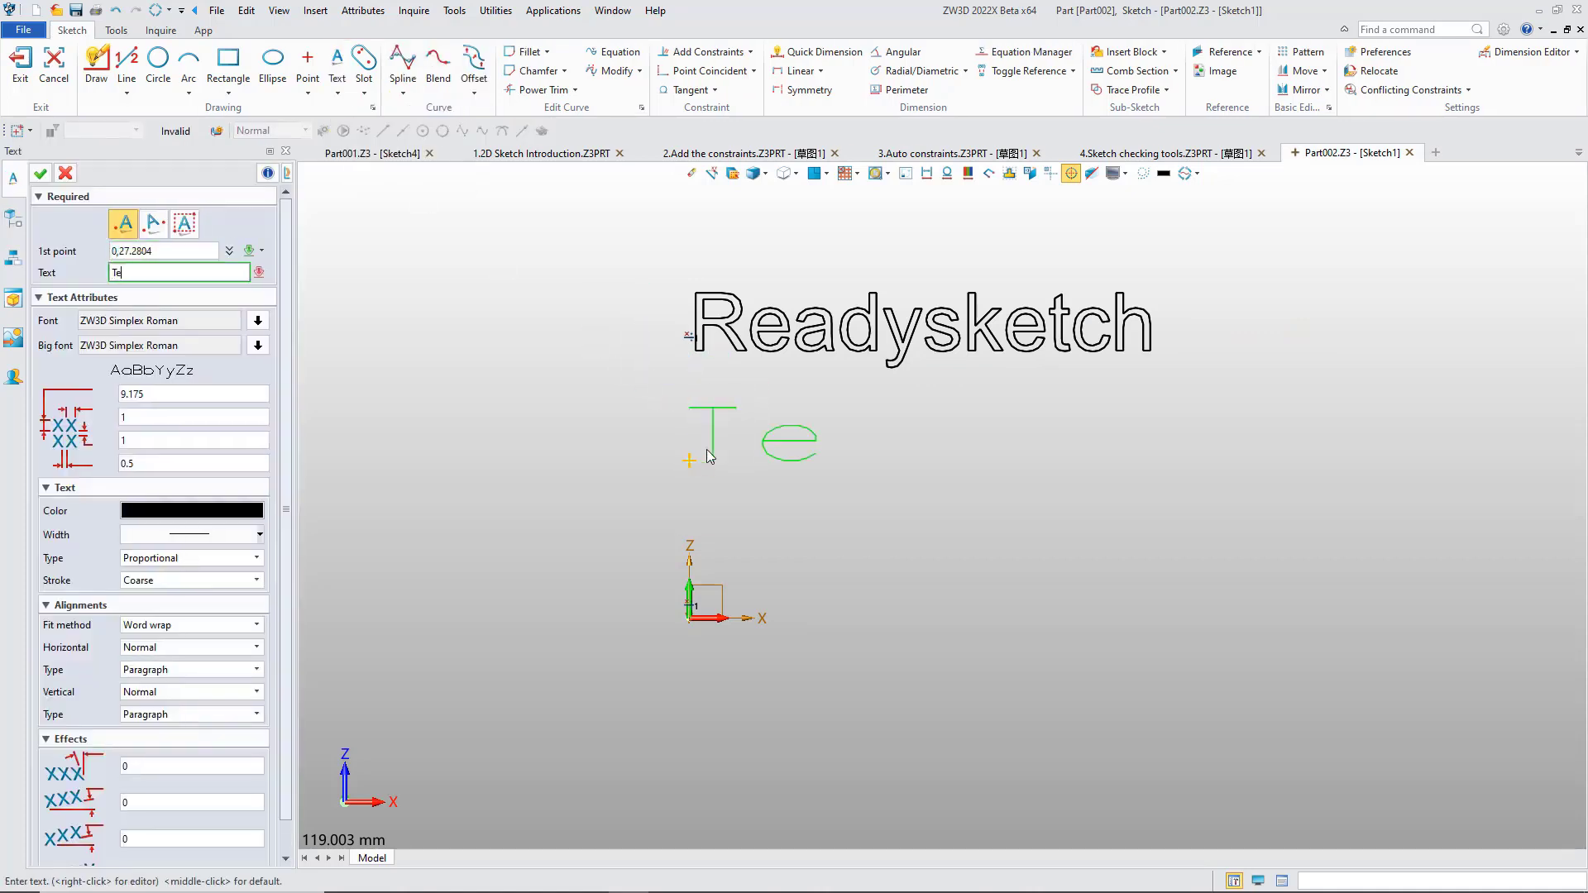
{"action": "key", "text": "BackSpace"}
{"action": "key", "text": "BackSpace"}
{"action": "type", "text": "xt"}
{"action": "left_click", "coordinate": [40, 173]}
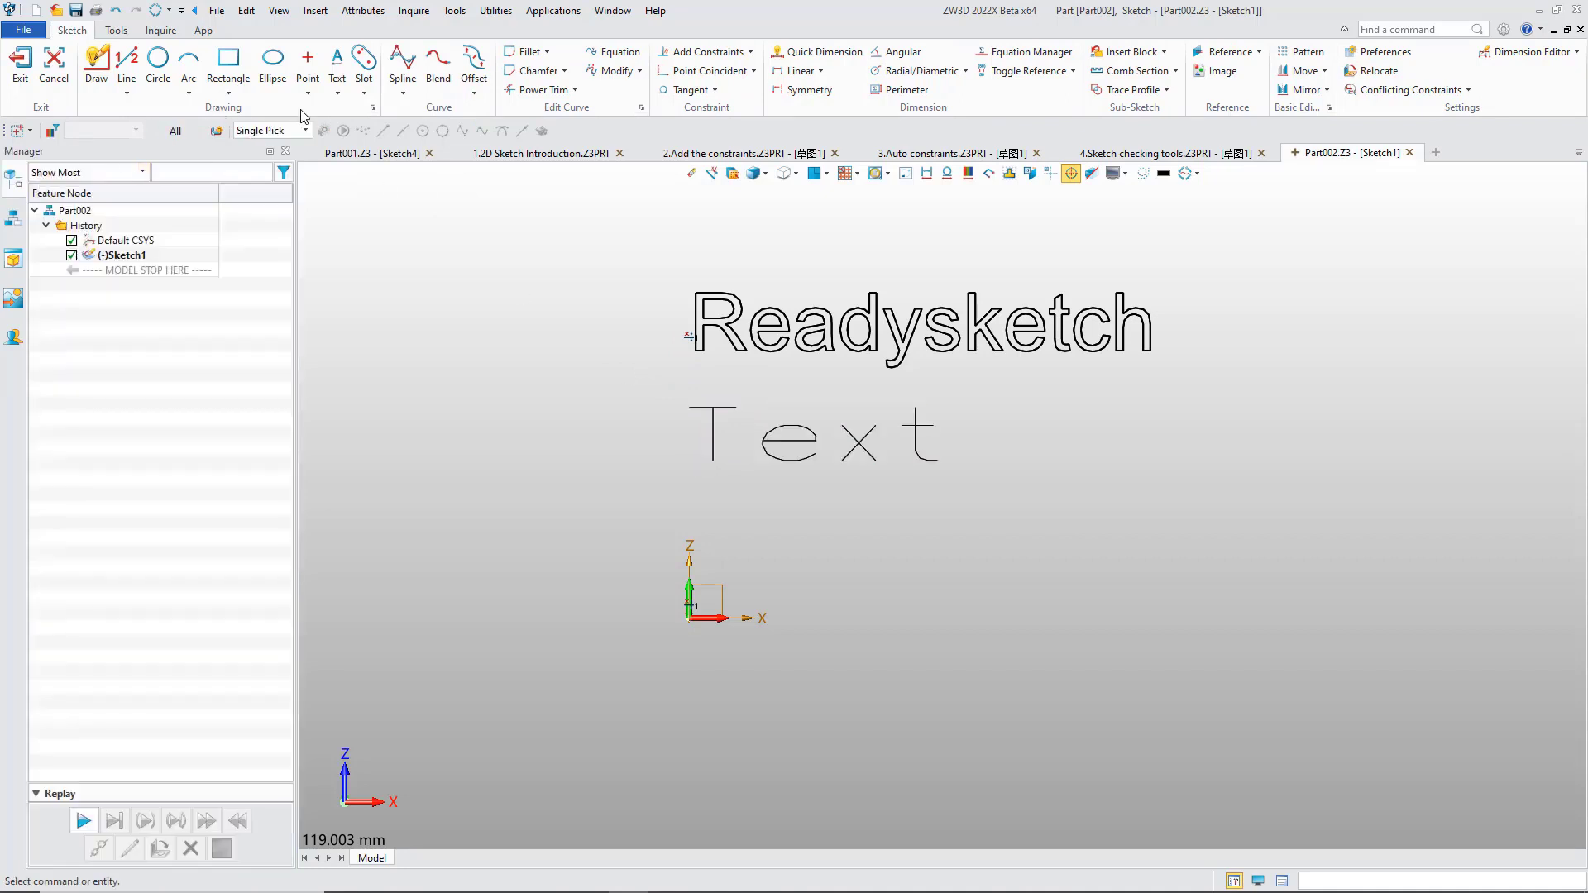
- Place a balloon reading "Ballon" near the sketch origin at about (2.79, 8.52)
{"action": "left_click", "coordinate": [337, 93]}
{"action": "left_click", "coordinate": [356, 178]}
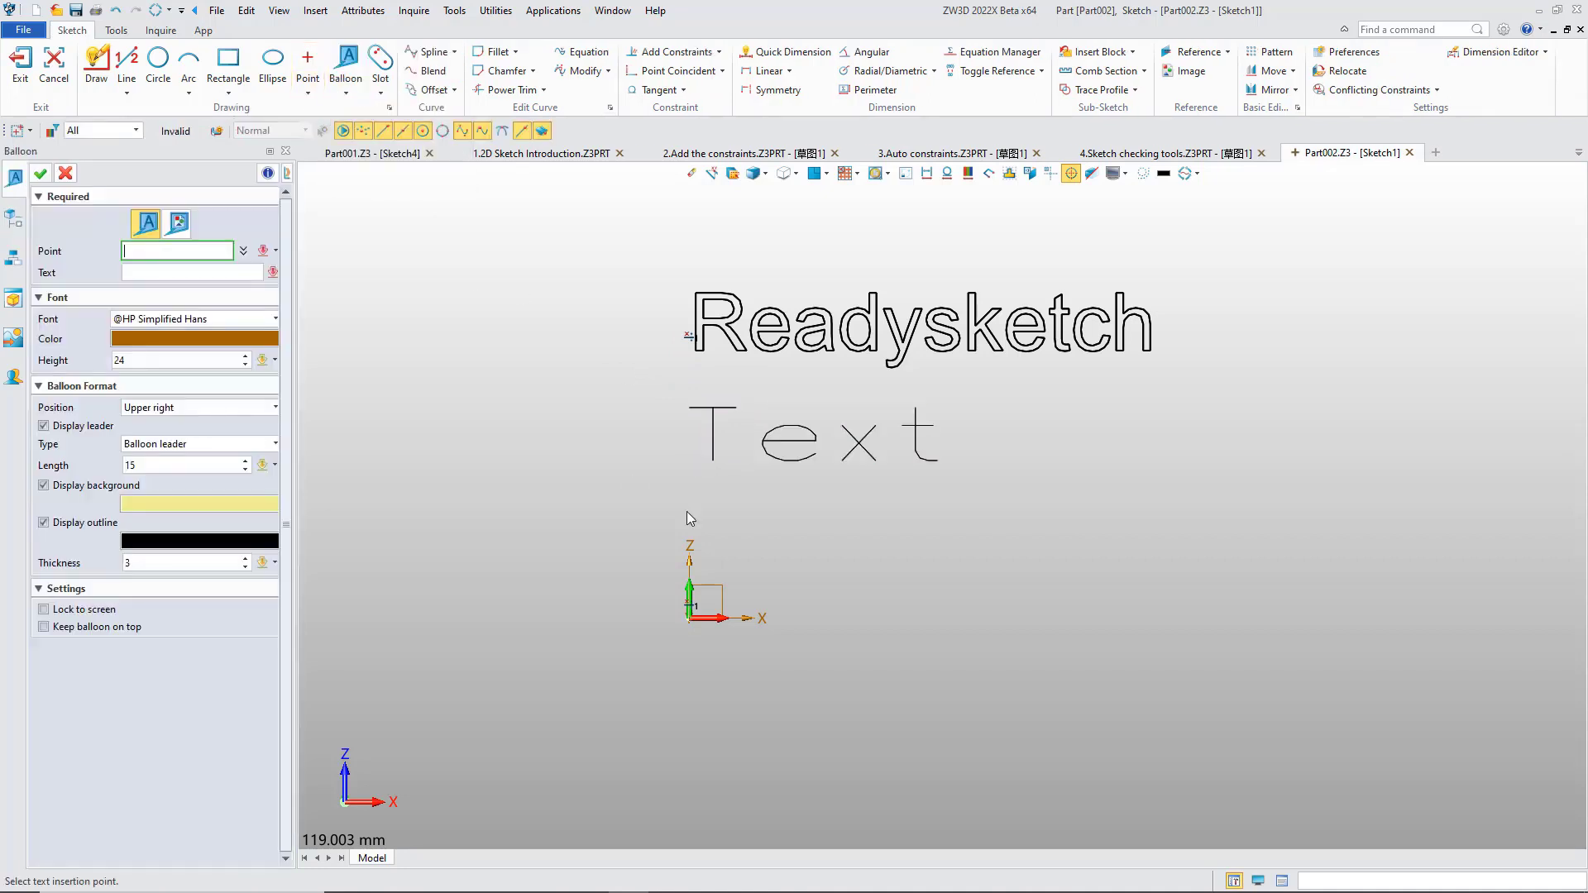
{"action": "left_click", "coordinate": [704, 568]}
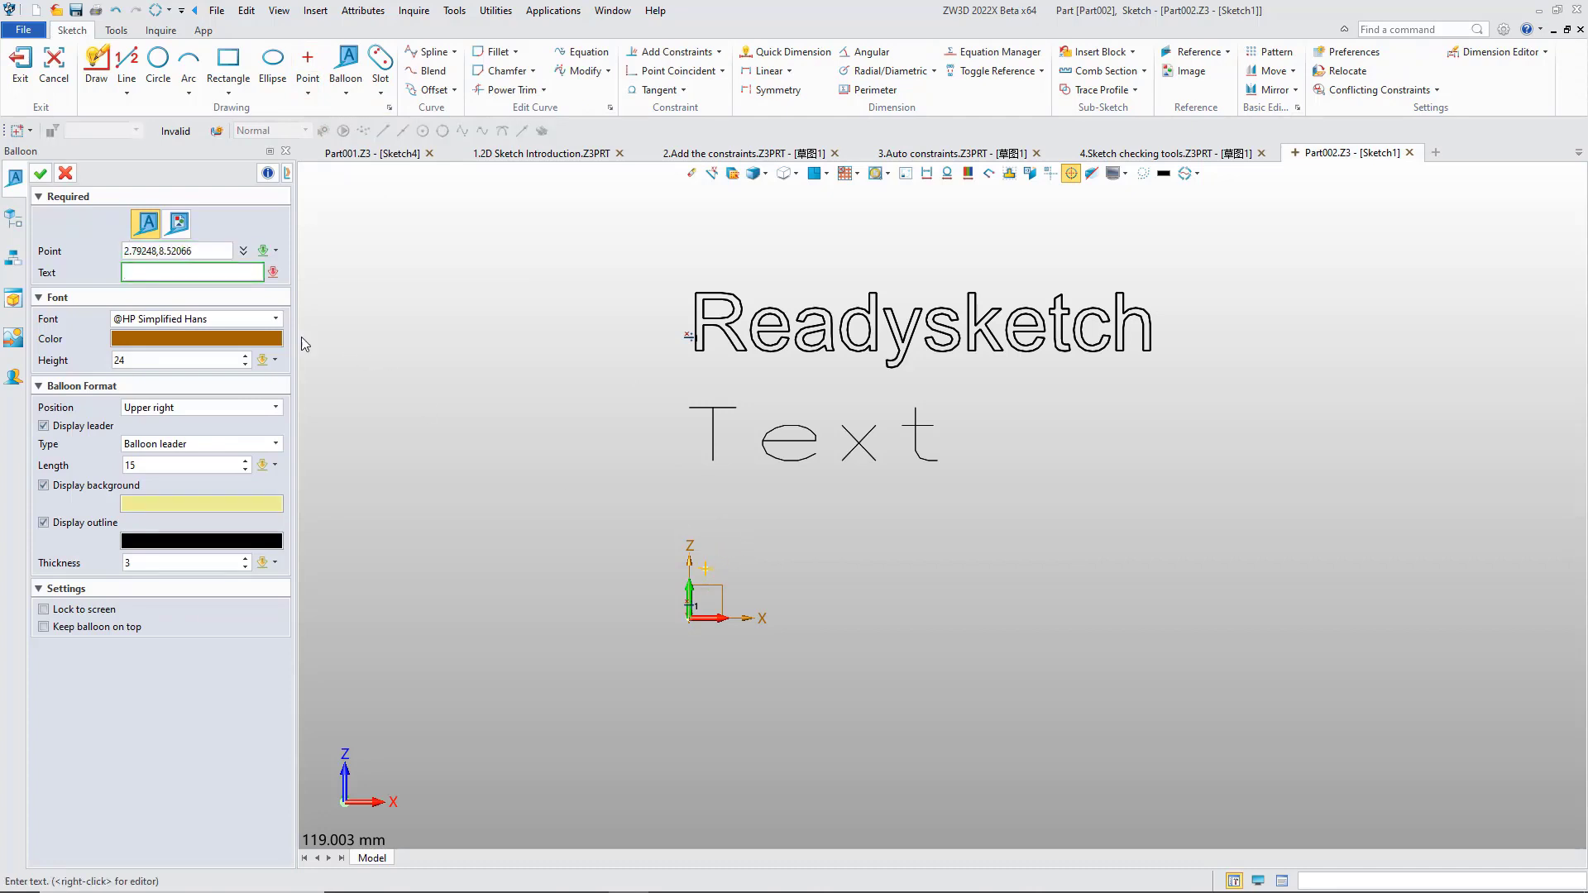
{"action": "type", "text": "Ballon"}
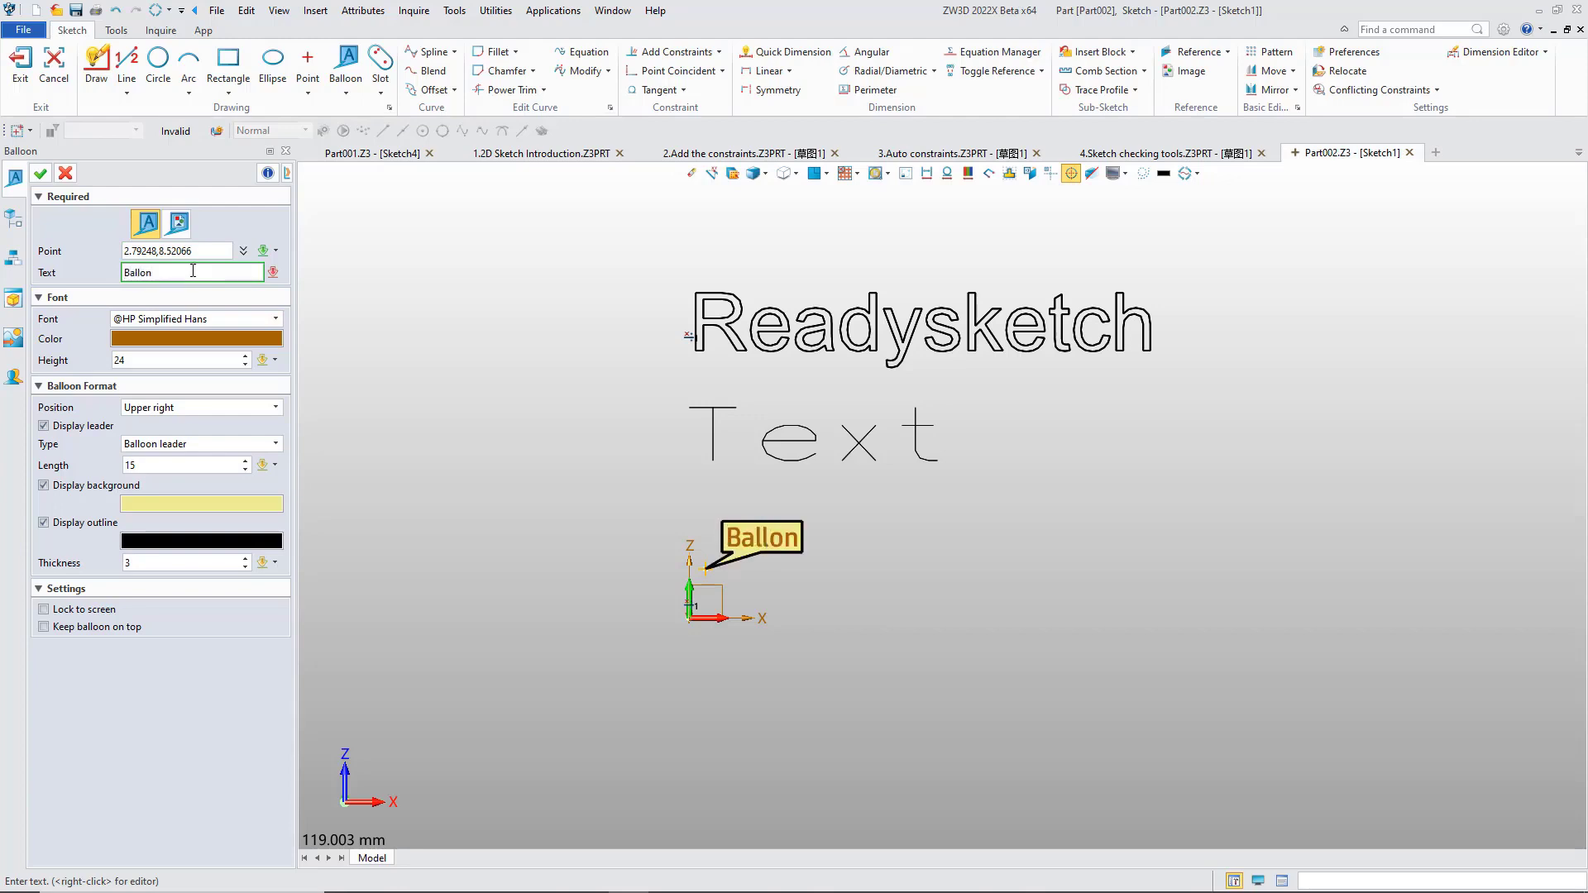
{"action": "left_click", "coordinate": [39, 172]}
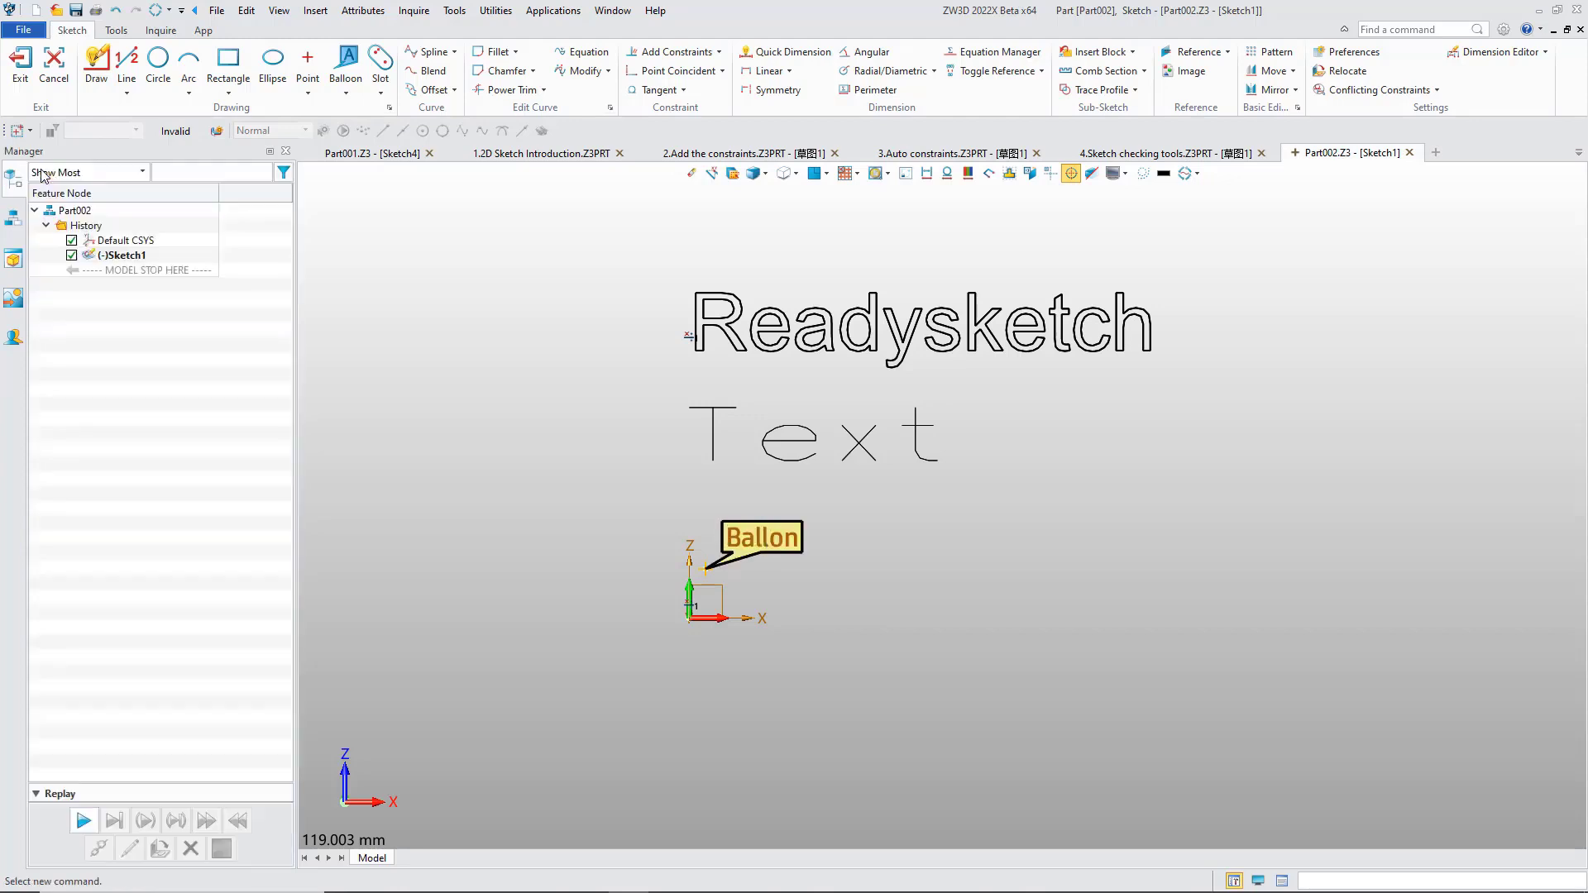
- Exit the sketch and extrude it from 0 to 15 mm as a new base shape
{"action": "left_click", "coordinate": [20, 68]}
{"action": "middle_click_drag", "start_coordinate": [778, 455], "coordinate": [652, 419]}
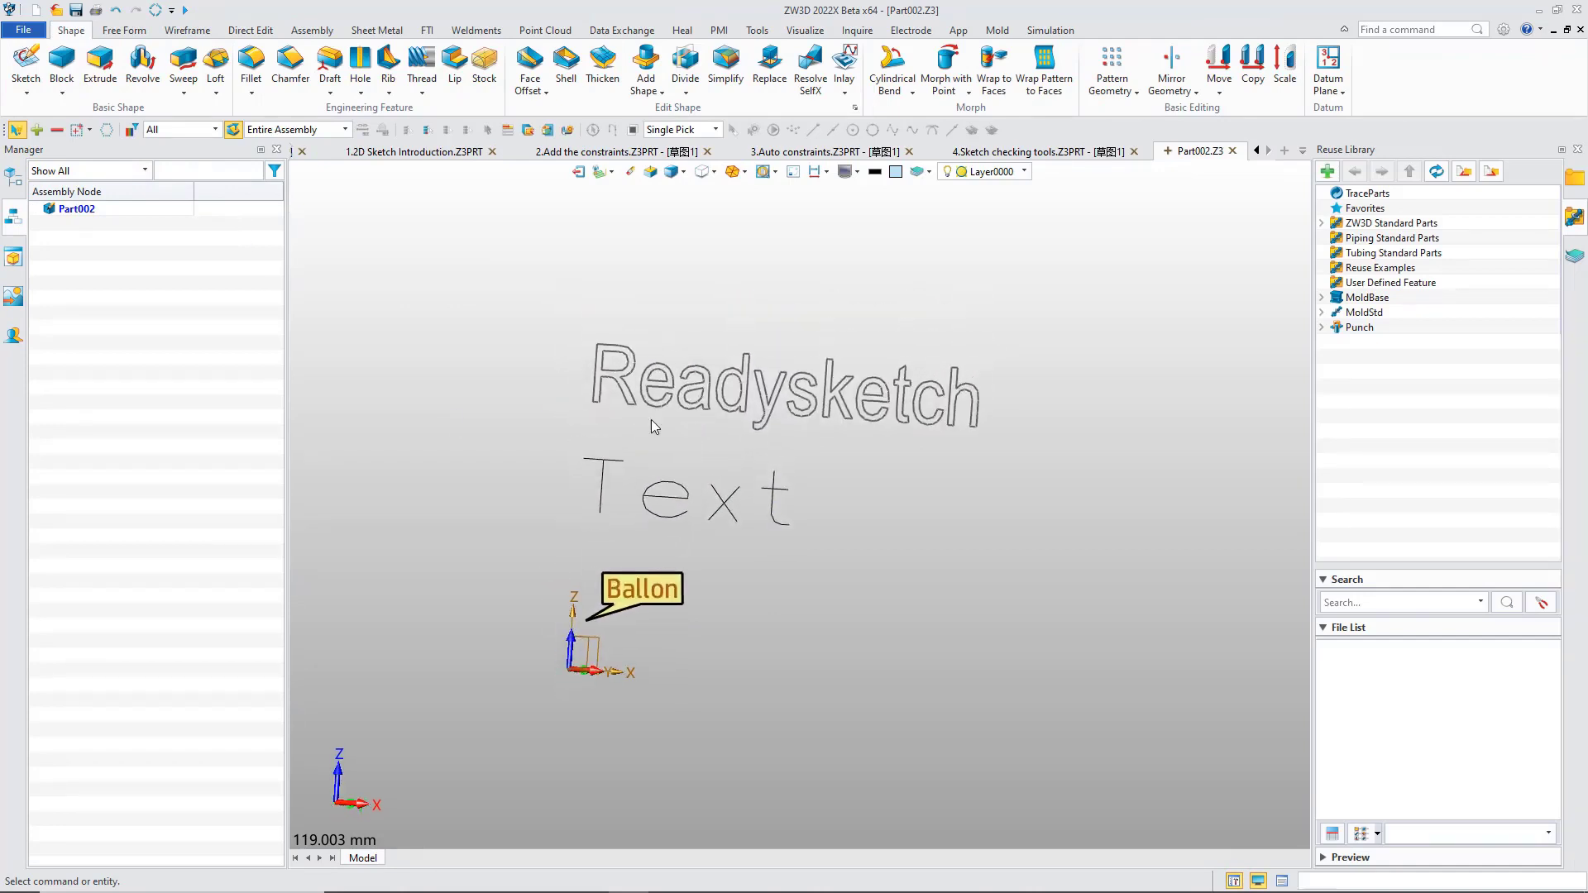
{"action": "left_click", "coordinate": [97, 68]}
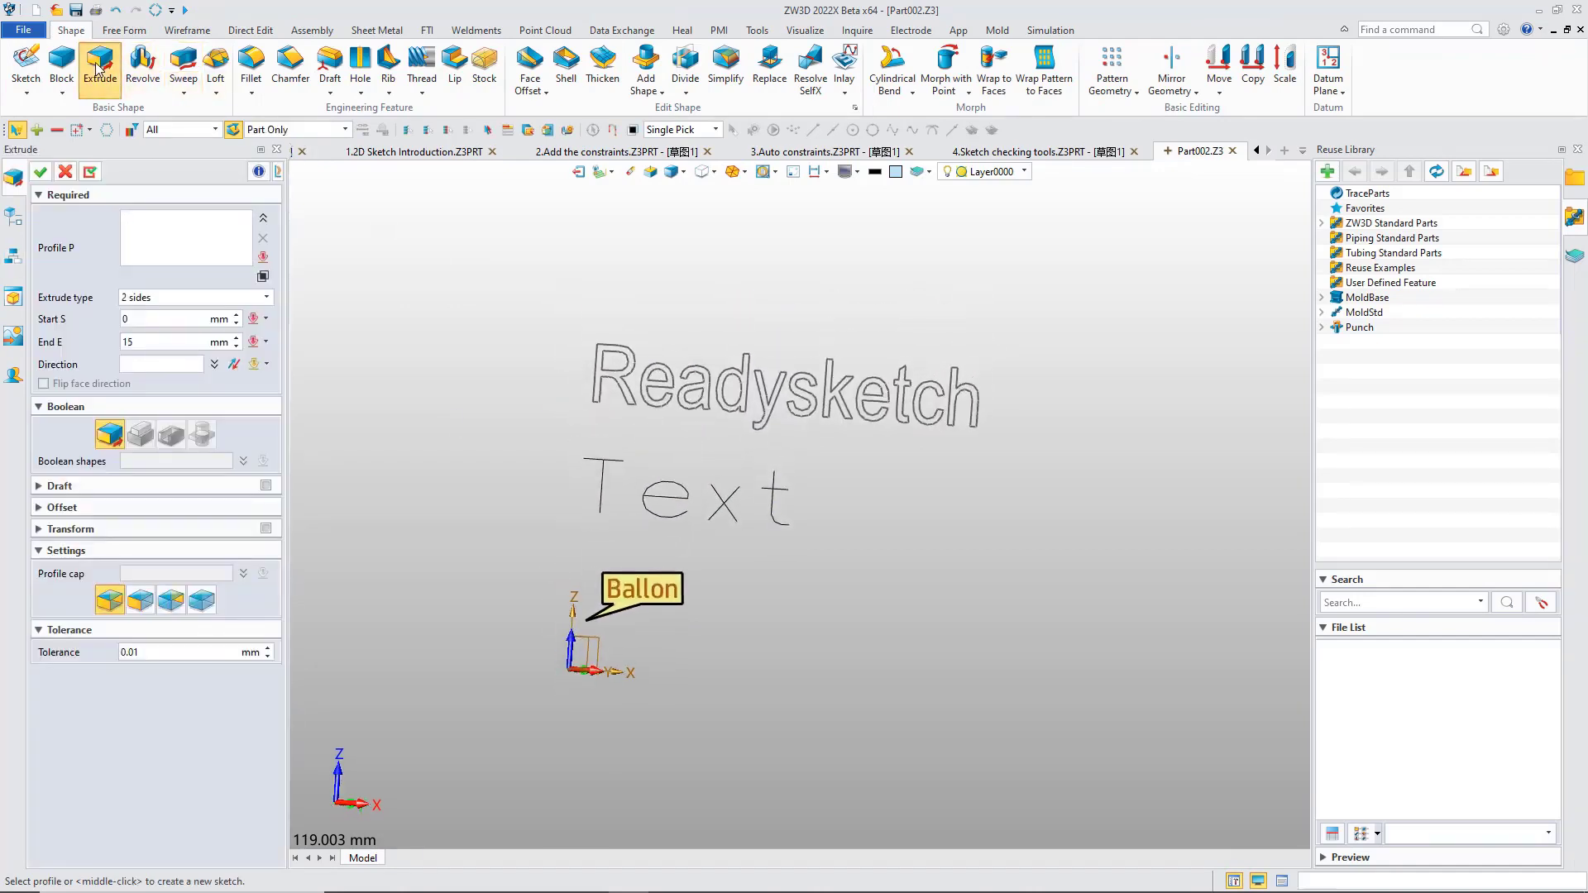
{"action": "left_click", "coordinate": [648, 393]}
{"action": "mouse_move", "coordinate": [846, 299]}
{"action": "middle_mouse_down"}
{"action": "mouse_move", "coordinate": [773, 522]}
{"action": "mouse_move", "coordinate": [733, 364]}
{"action": "middle_mouse_up"}
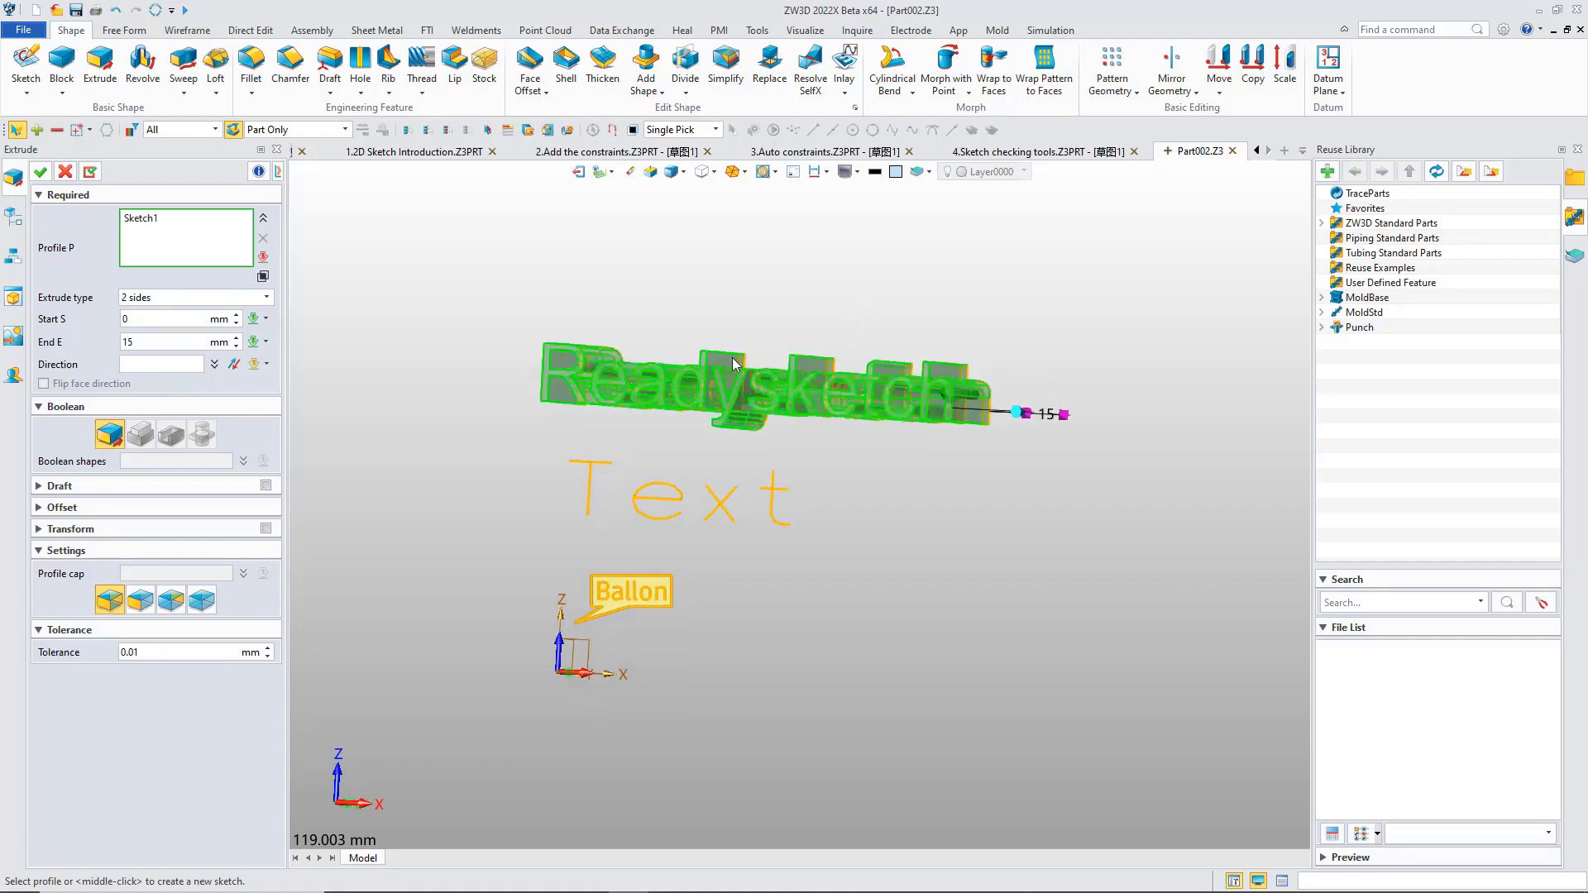
{"action": "left_click", "coordinate": [40, 172]}
- Examine the extruded lettering and the remaining sketch text from several angles, both close up and from farther away
{"action": "right_click_drag", "start_coordinate": [556, 574], "coordinate": [581, 614]}
{"action": "middle_click_drag", "start_coordinate": [580, 614], "coordinate": [677, 514]}
{"action": "right_click_drag", "start_coordinate": [650, 546], "coordinate": [590, 611]}
{"action": "scroll", "coordinate": [697, 519], "scroll_direction": "up", "scroll_amount": 7}
{"action": "scroll", "coordinate": [609, 538], "scroll_direction": "down", "scroll_amount": 3}
{"action": "scroll", "coordinate": [662, 472], "scroll_direction": "down", "scroll_amount": 5}
{"action": "mouse_move", "coordinate": [661, 473]}
{"action": "right_mouse_down"}
{"action": "mouse_move", "coordinate": [659, 578]}
{"action": "mouse_move", "coordinate": [676, 415]}
{"action": "mouse_move", "coordinate": [603, 355]}
{"action": "mouse_move", "coordinate": [487, 330]}
{"action": "mouse_move", "coordinate": [669, 444]}
{"action": "right_mouse_up"}
{"action": "scroll", "coordinate": [668, 445], "scroll_direction": "up", "scroll_amount": 3}
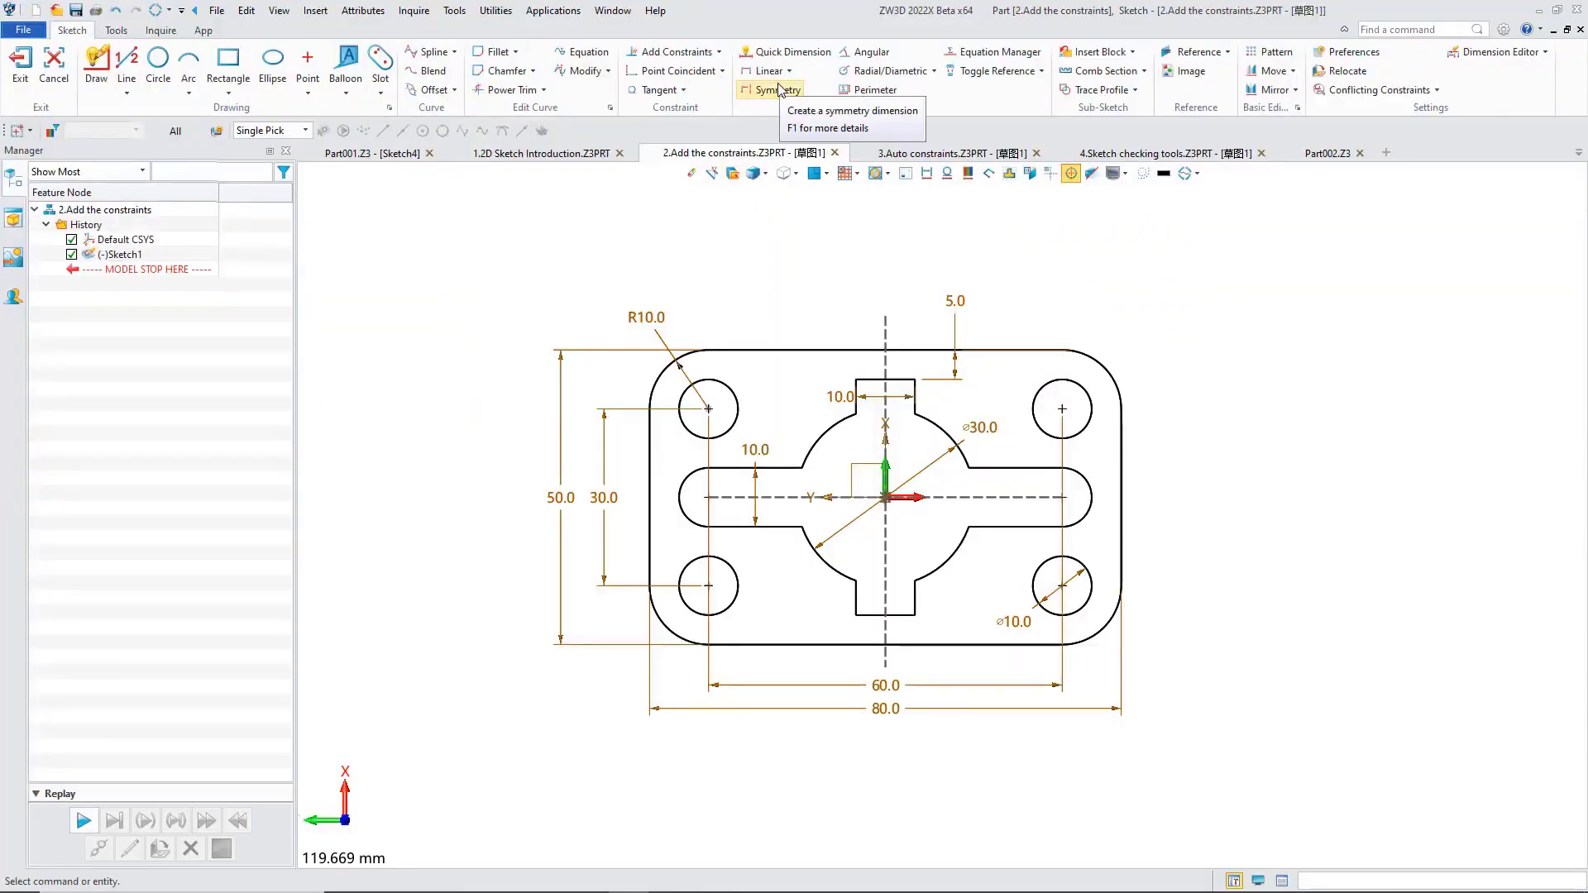
- Review the available point constraints and add a horizontal constraint to the plate outline's upper edge
{"action": "left_click", "coordinate": [719, 53]}
{"action": "left_click", "coordinate": [719, 53]}
{"action": "left_click", "coordinate": [723, 72]}
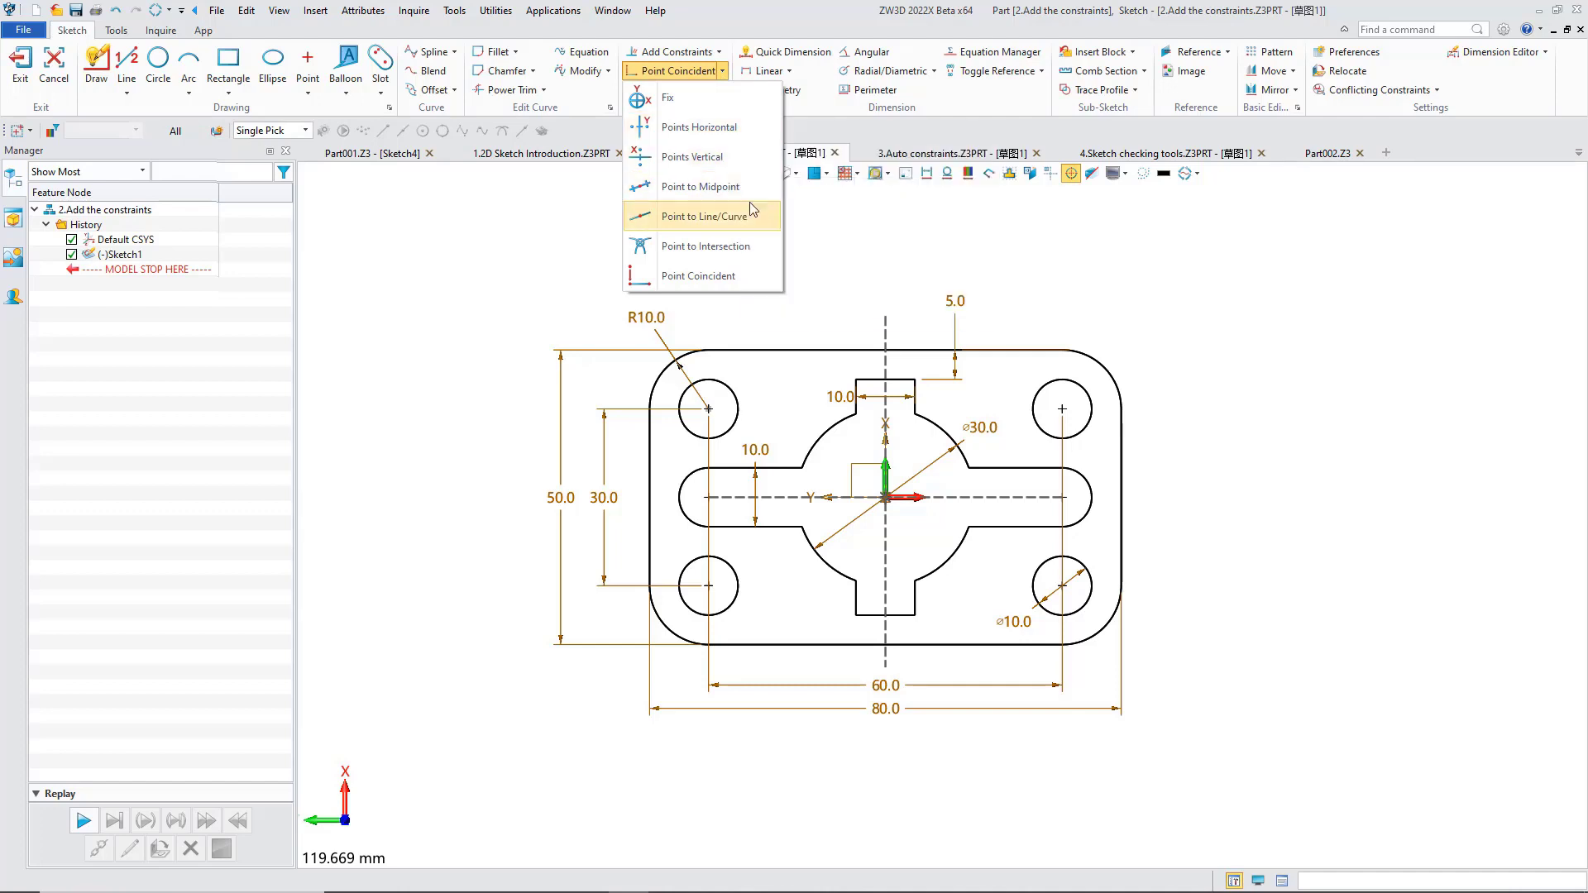
{"action": "left_click", "coordinate": [683, 89]}
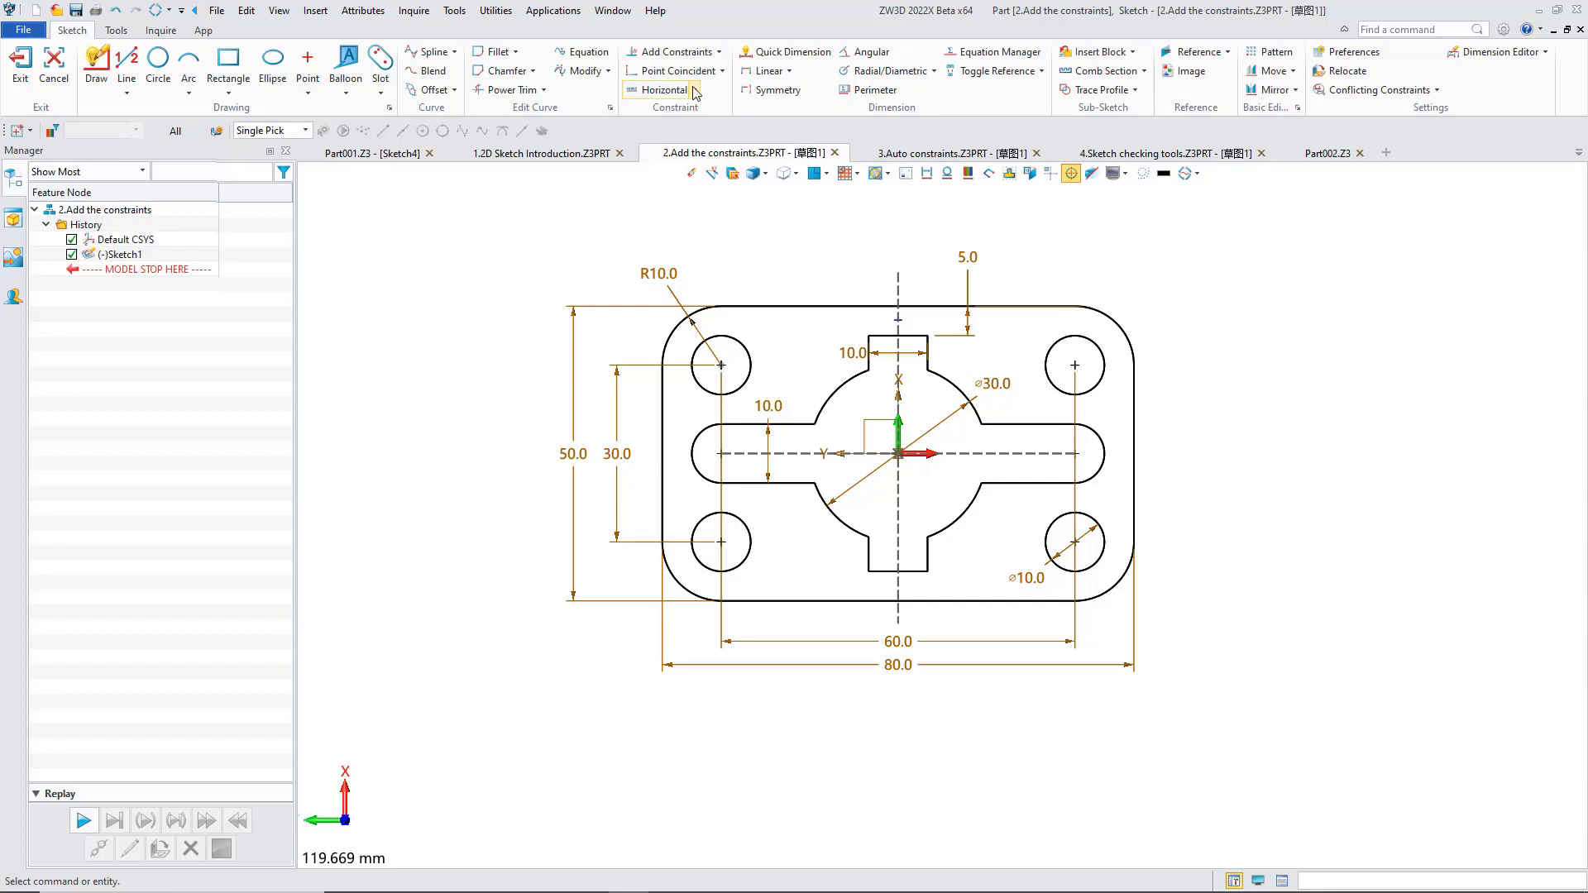
- Add a tangent constraint between the plate's upper-left R10 corner arc and its upper edge
{"action": "left_click", "coordinate": [694, 89]}
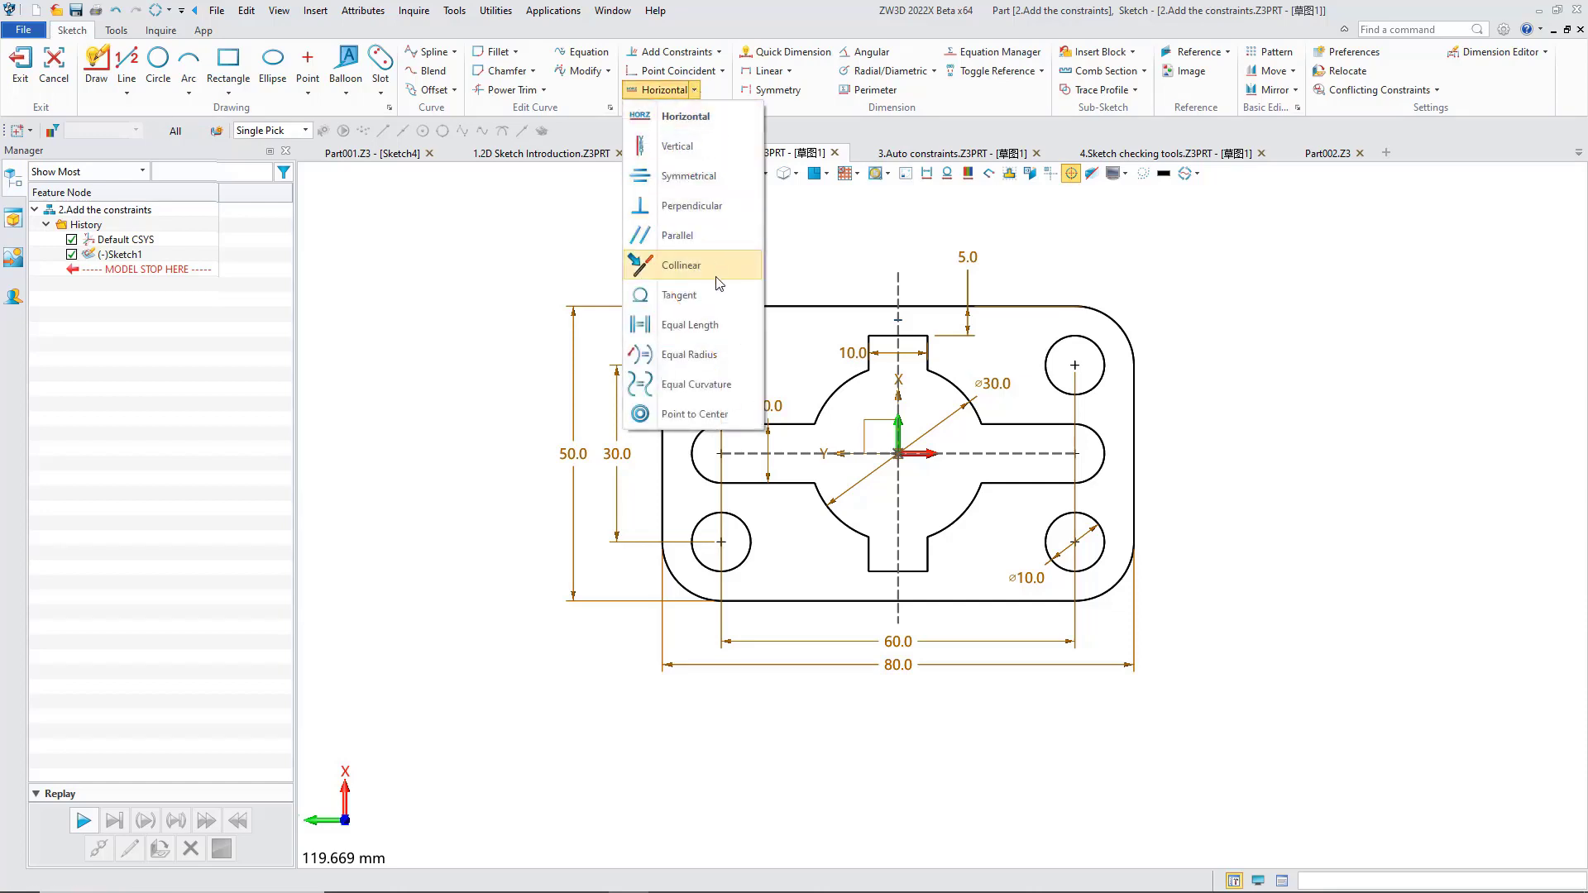
{"action": "left_click", "coordinate": [719, 299]}
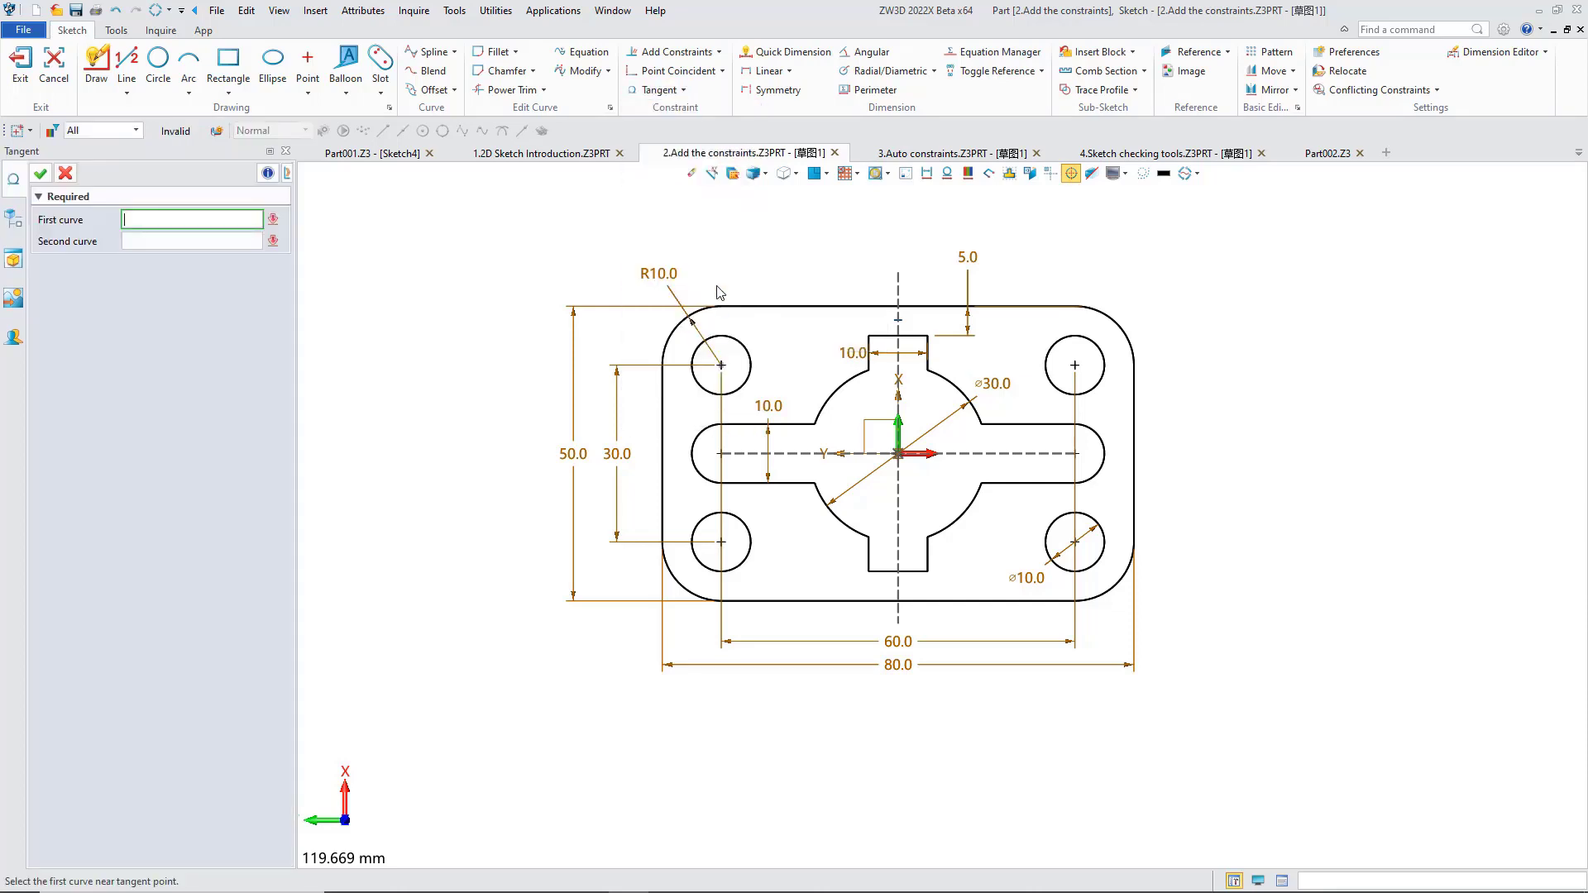
{"action": "scroll", "coordinate": [697, 302], "scroll_direction": "up", "scroll_amount": 2}
{"action": "left_click", "coordinate": [693, 316]}
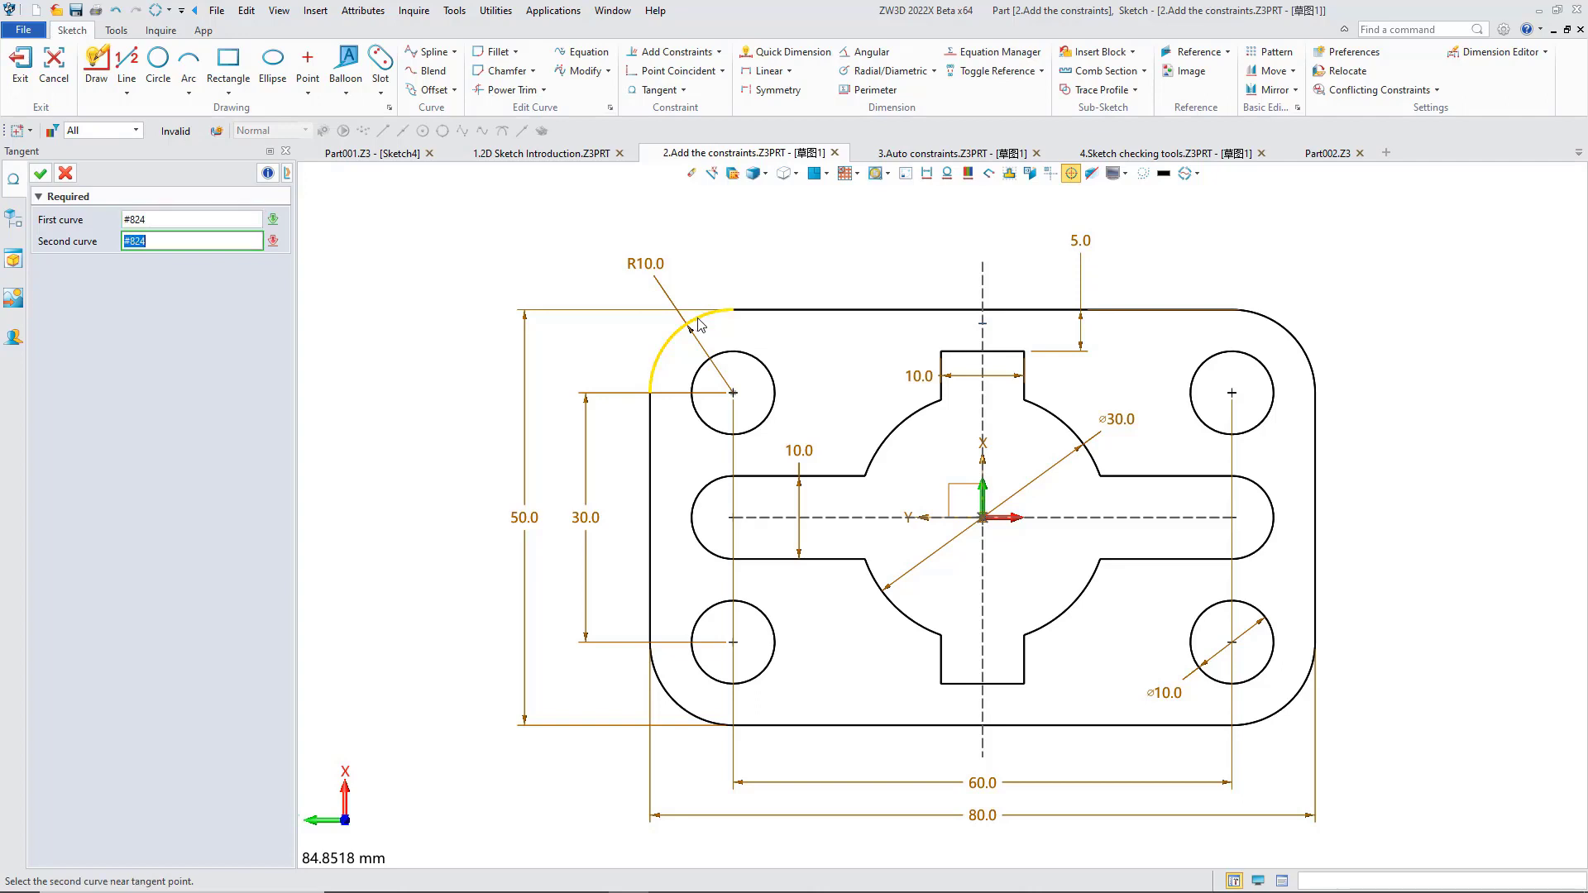
{"action": "left_click", "coordinate": [817, 317]}
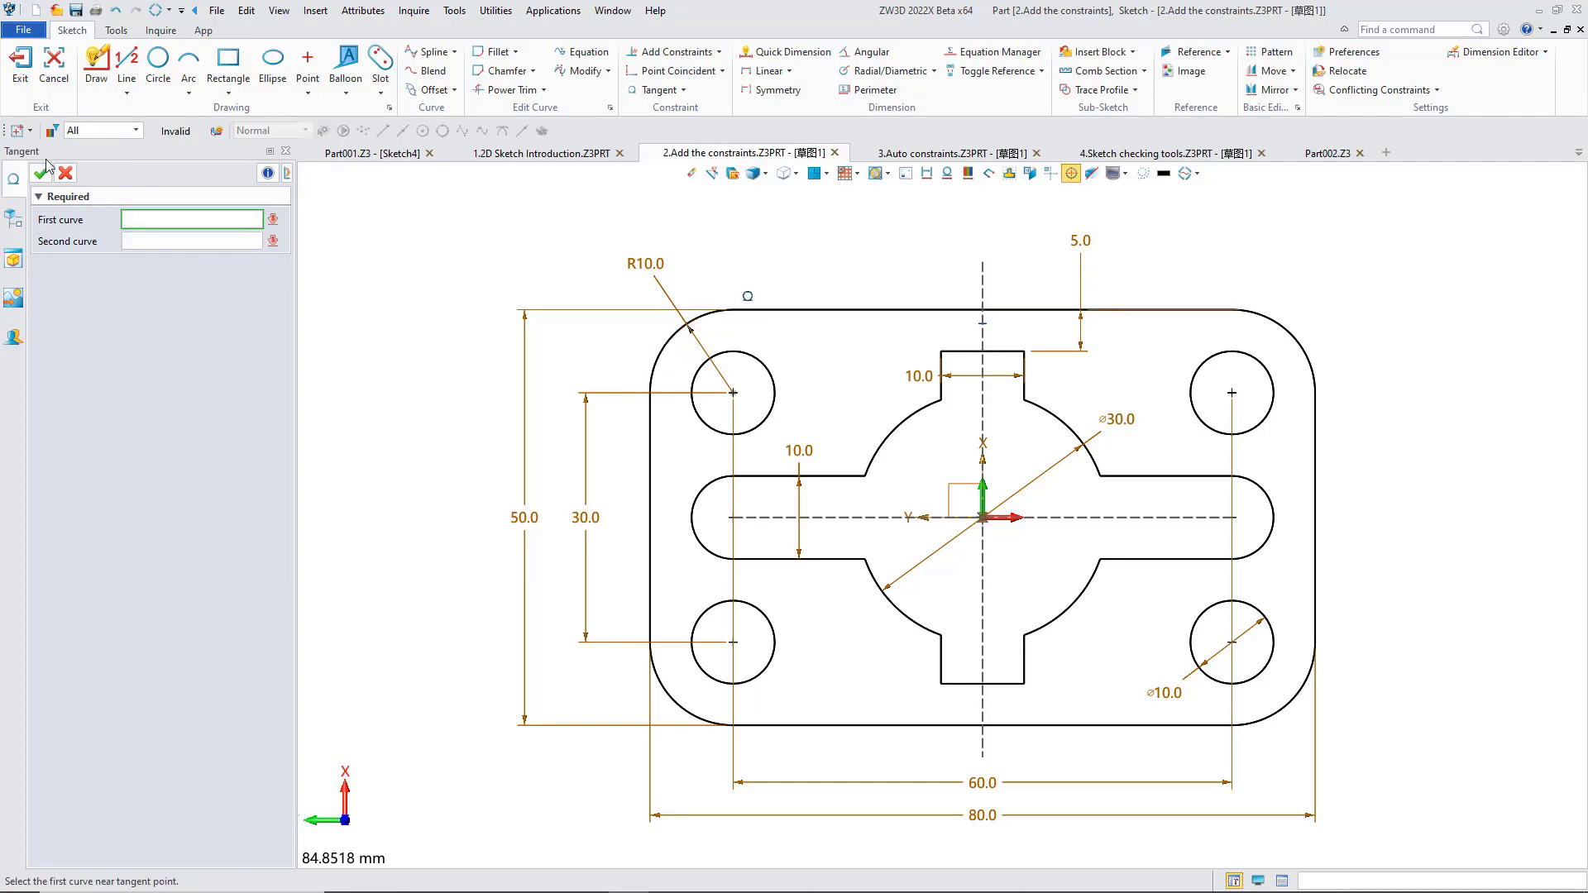
{"action": "left_click", "coordinate": [40, 174]}
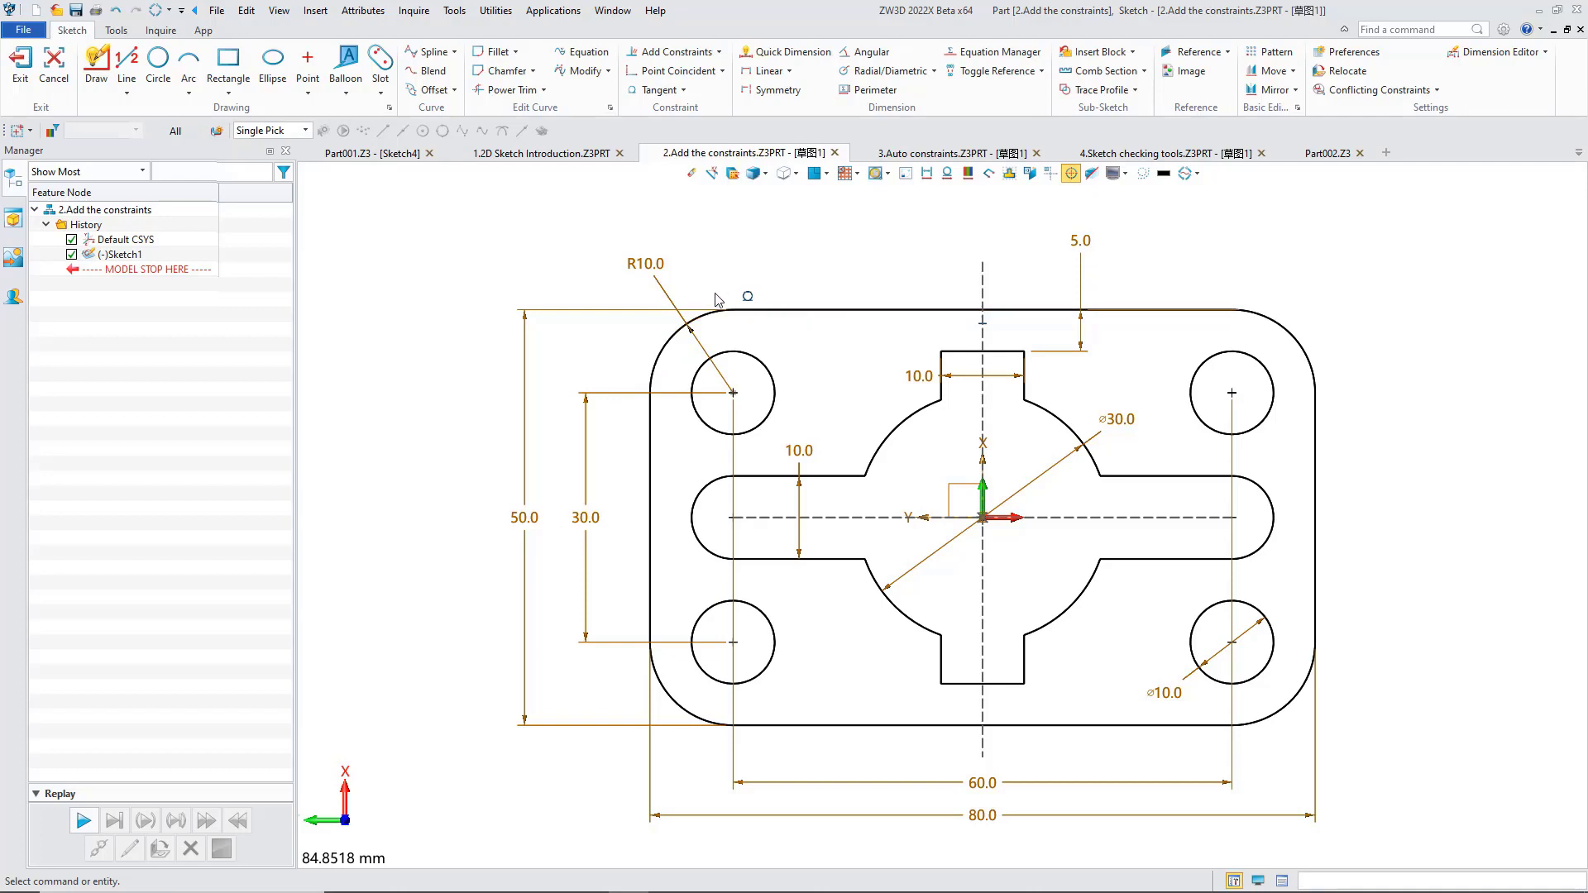
- Add a tangent constraint between the plate's upper edge and its upper-right corner arc, and finish adding constraints
{"action": "scroll", "coordinate": [717, 298], "scroll_direction": "down", "scroll_amount": 1}
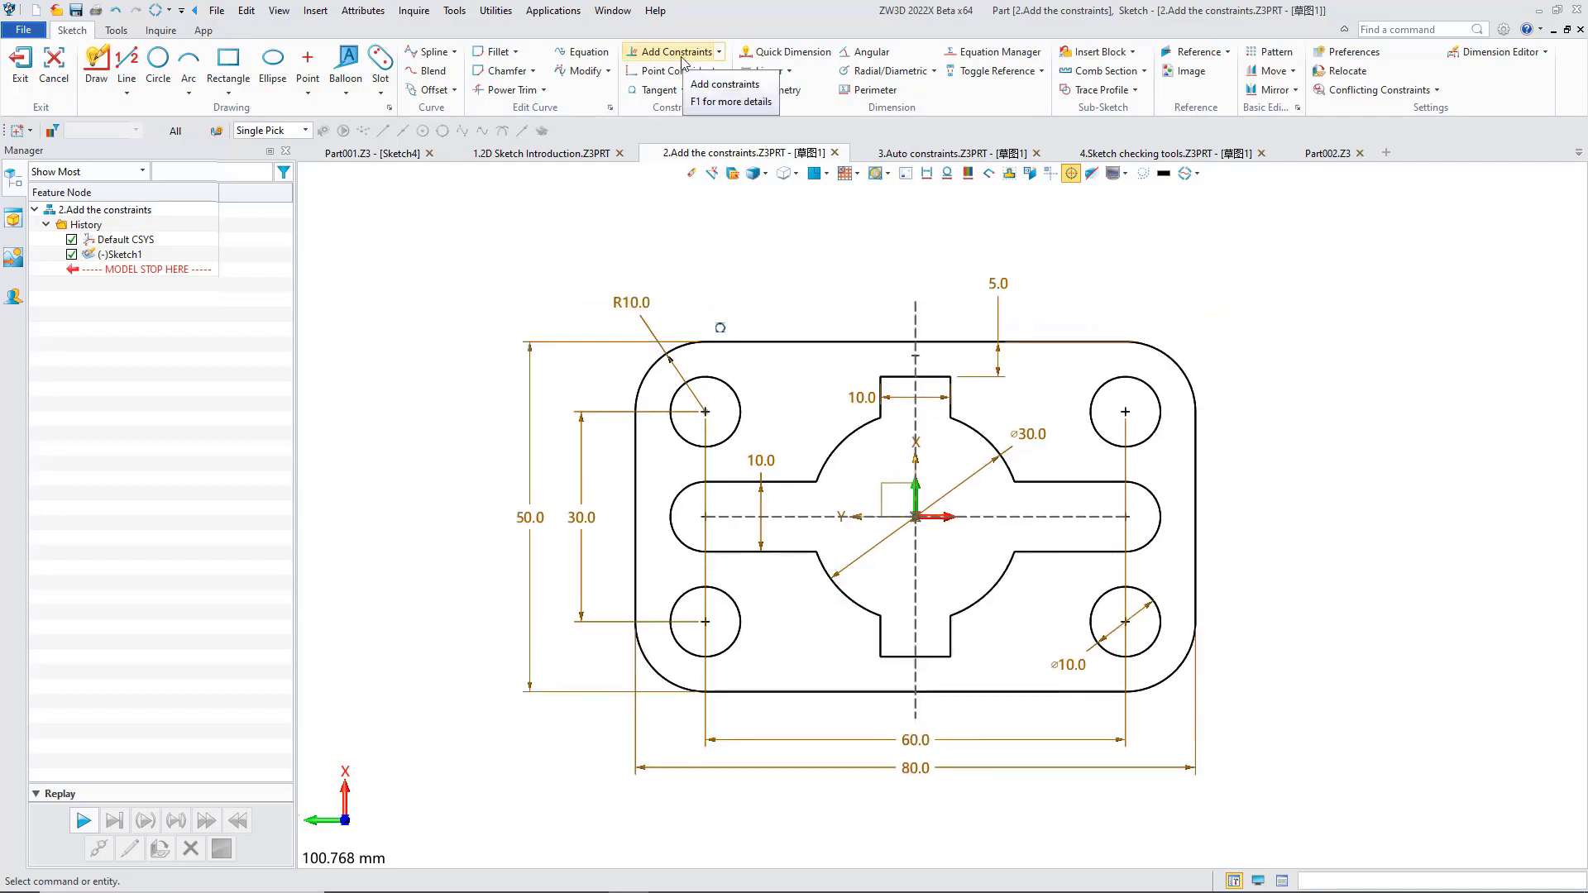
{"action": "left_click", "coordinate": [670, 56]}
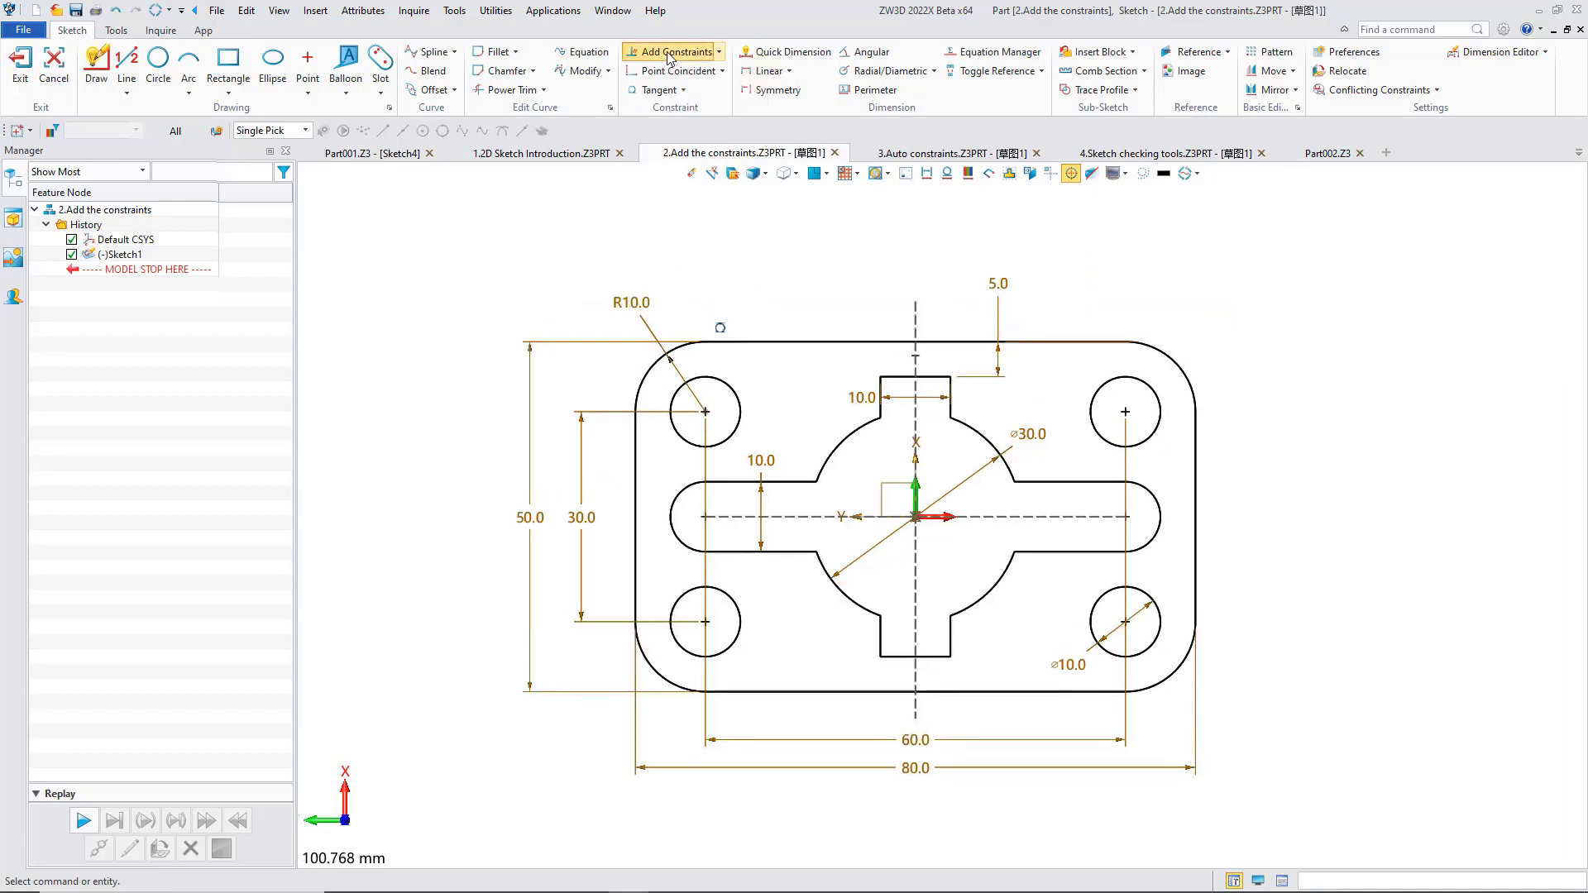
{"action": "left_click", "coordinate": [1109, 342]}
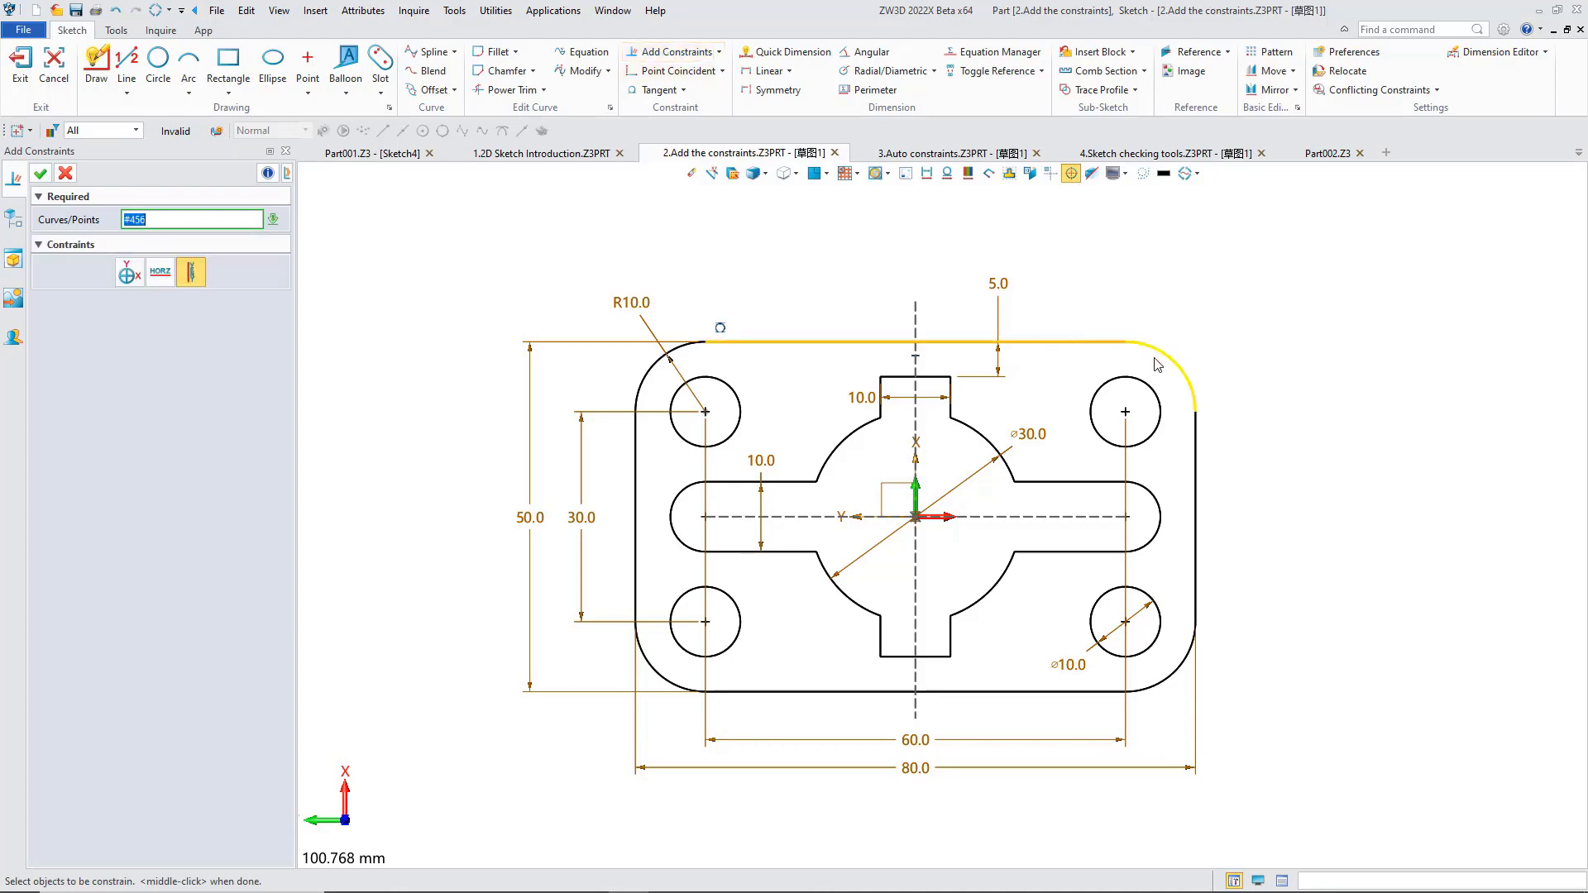
{"action": "left_click", "coordinate": [1161, 358]}
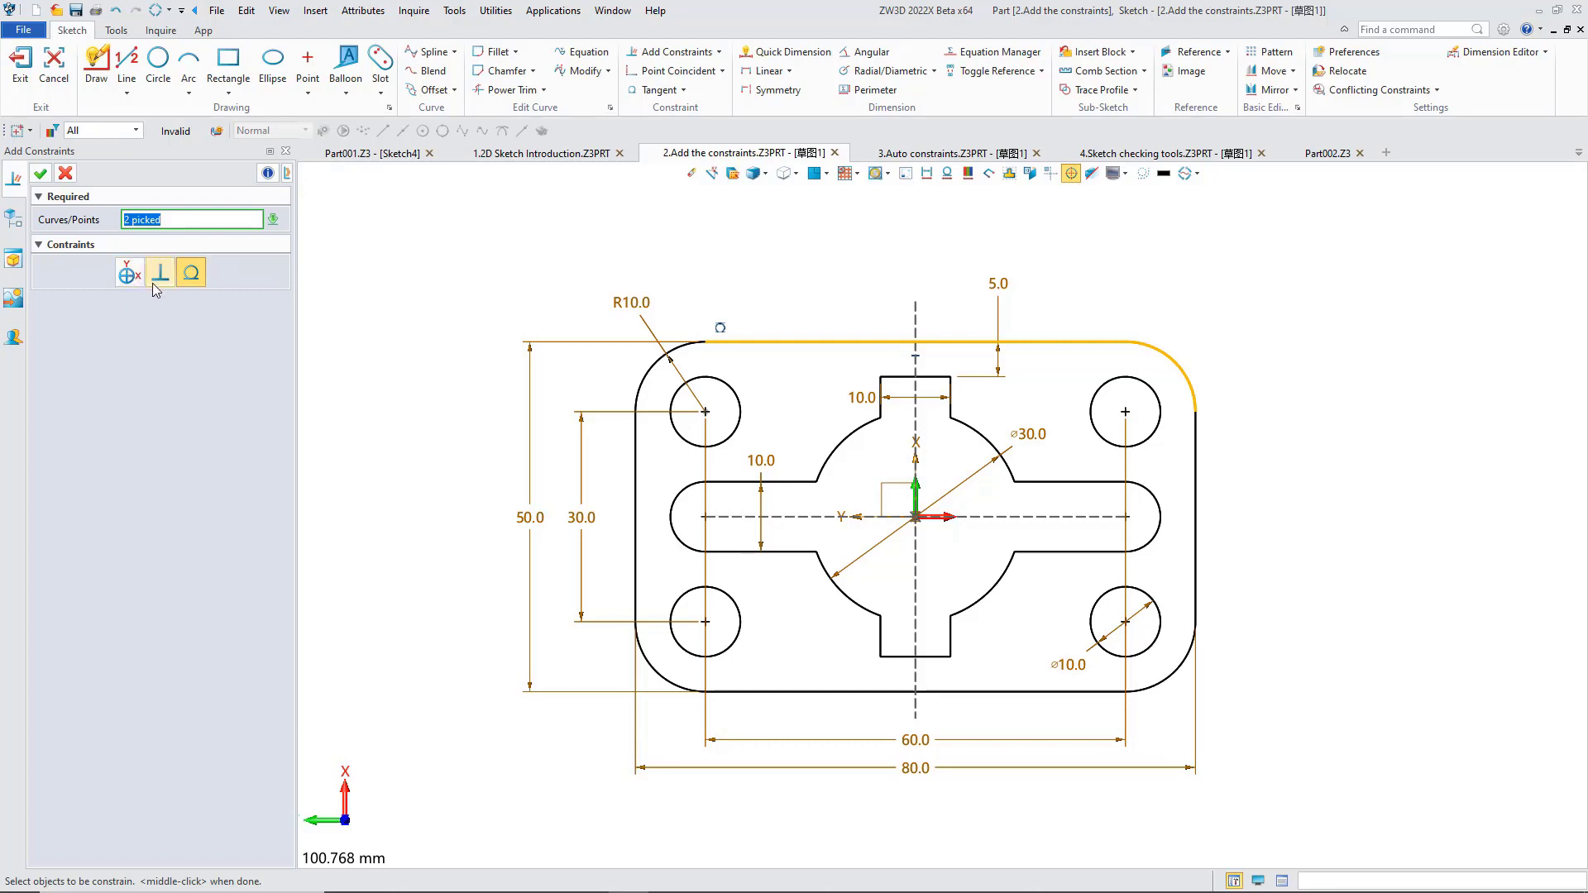
{"action": "left_click", "coordinate": [191, 273]}
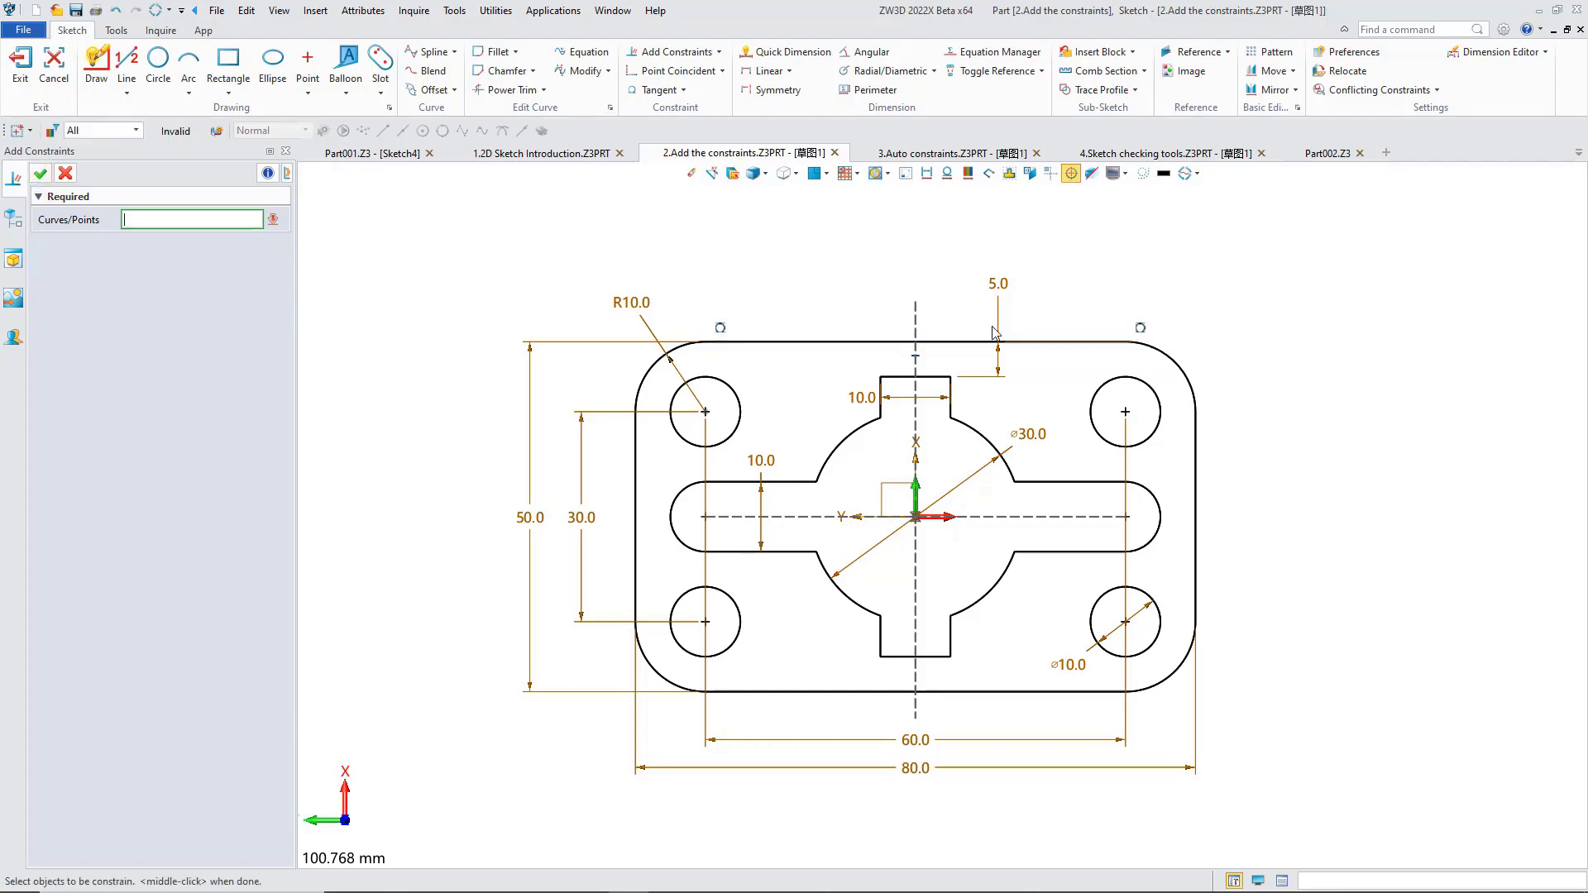
{"action": "scroll", "coordinate": [1116, 325], "scroll_direction": "up", "scroll_amount": 1}
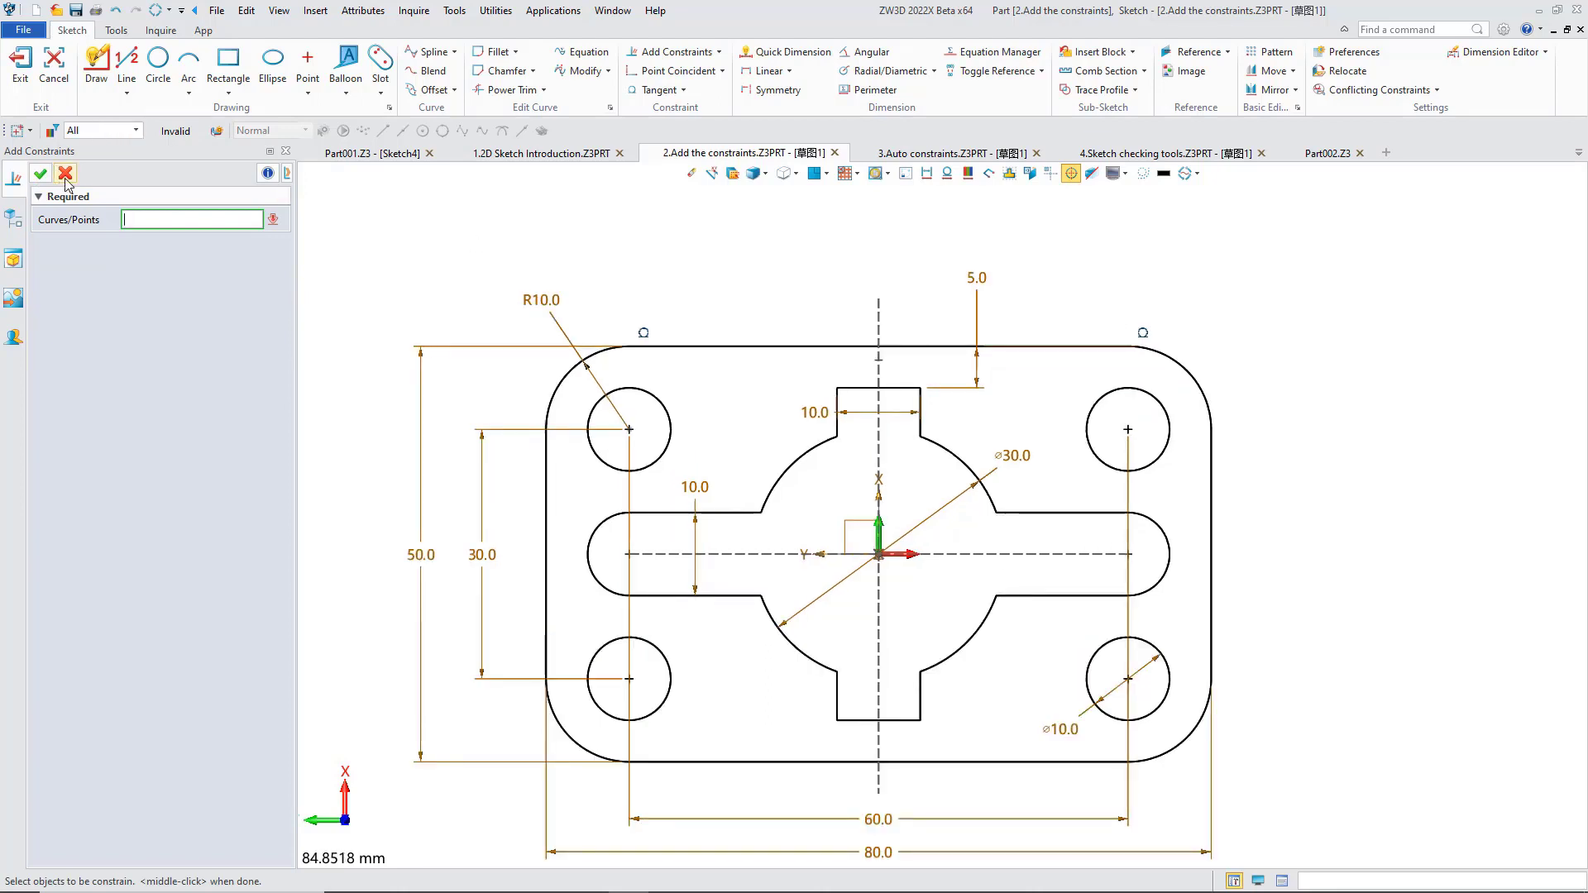
{"action": "left_click", "coordinate": [40, 173]}
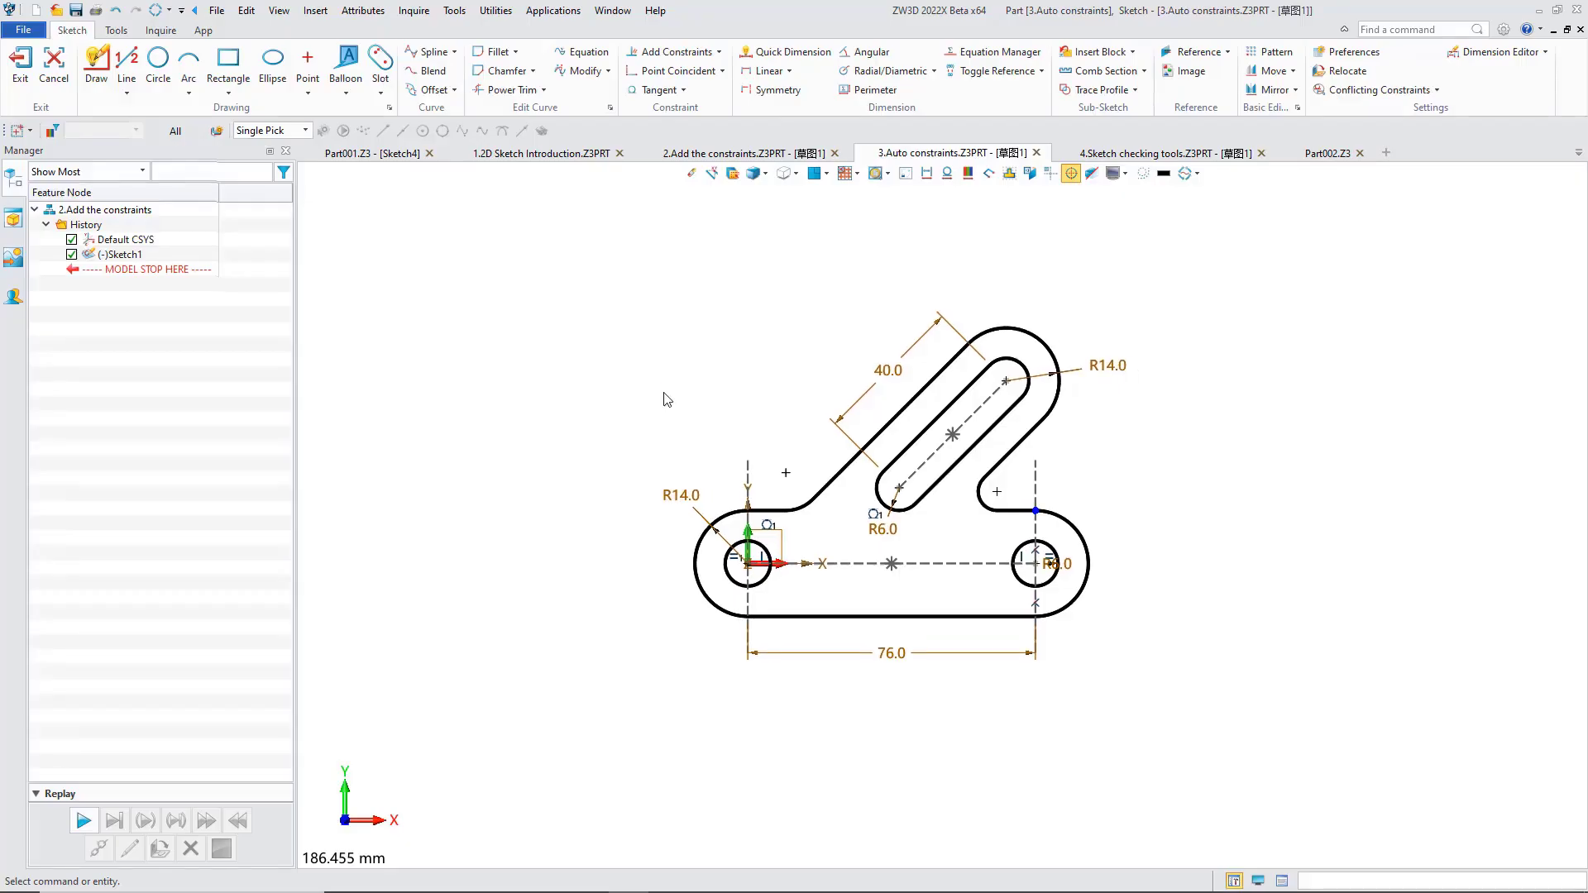
- Auto-constrain all entities of the slotted bracket in the 3.Auto constraints sketch, with the left hole's centre as base point and dimension creation enabled
{"action": "left_click", "coordinate": [719, 51]}
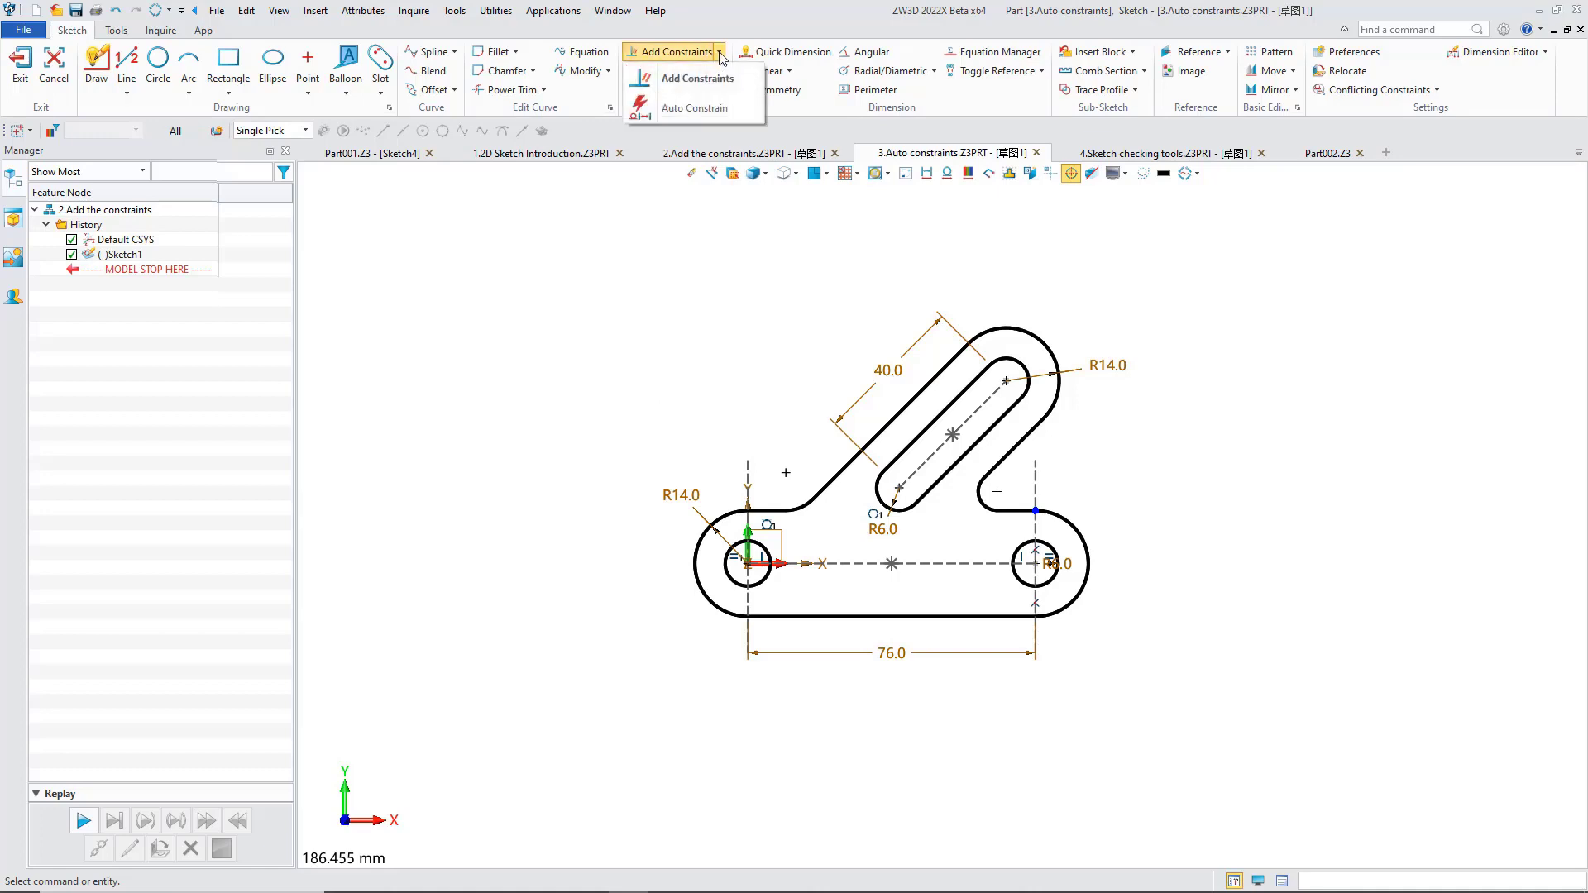
{"action": "left_click", "coordinate": [711, 108]}
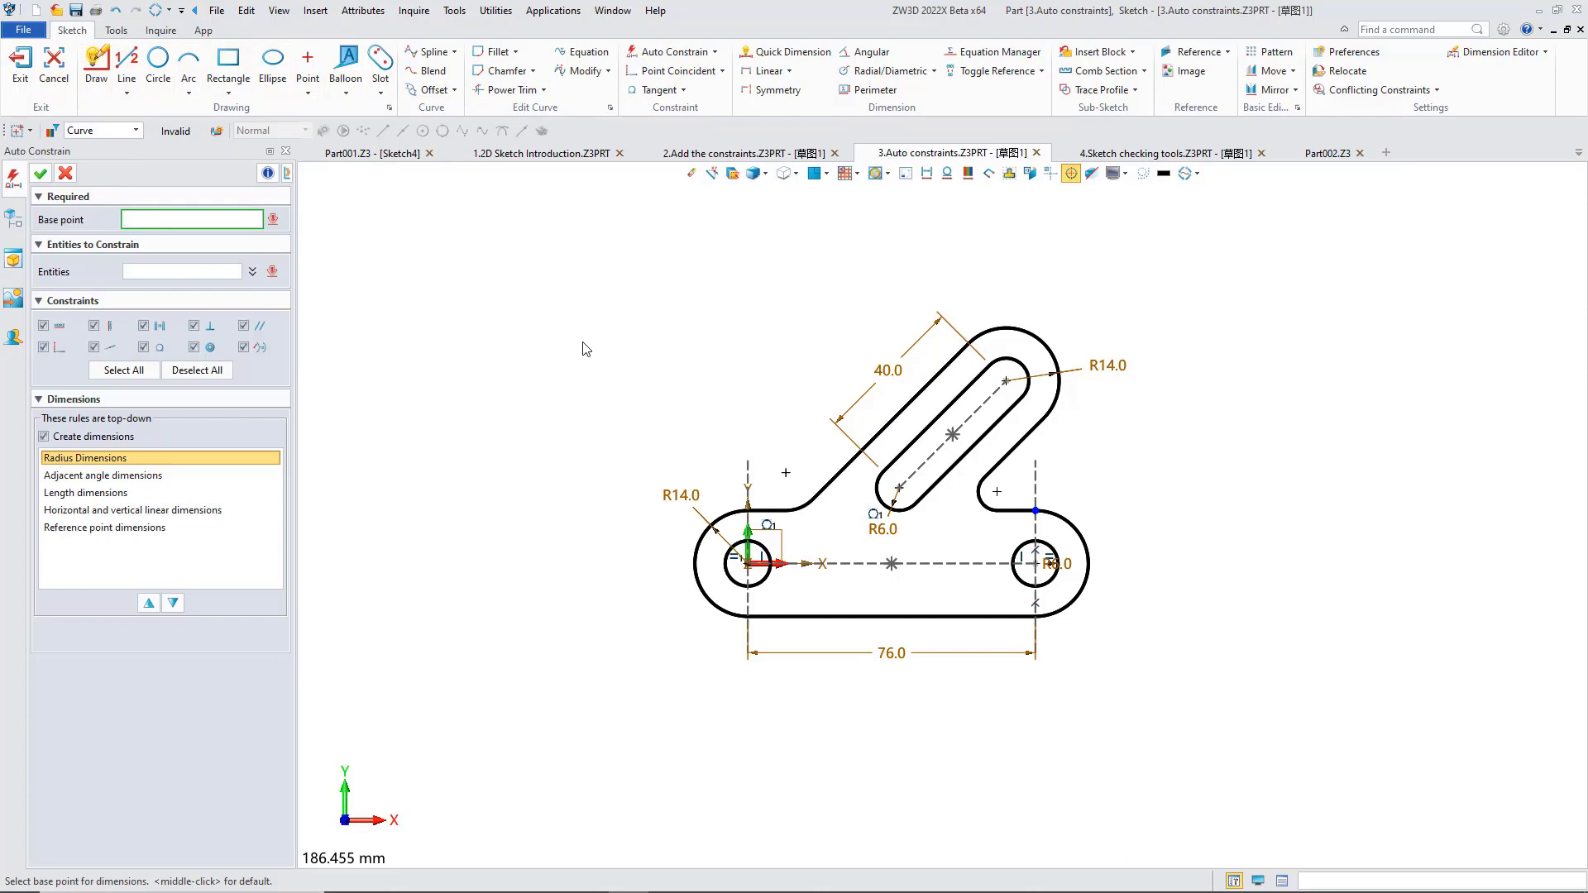
{"action": "left_click", "coordinate": [750, 563]}
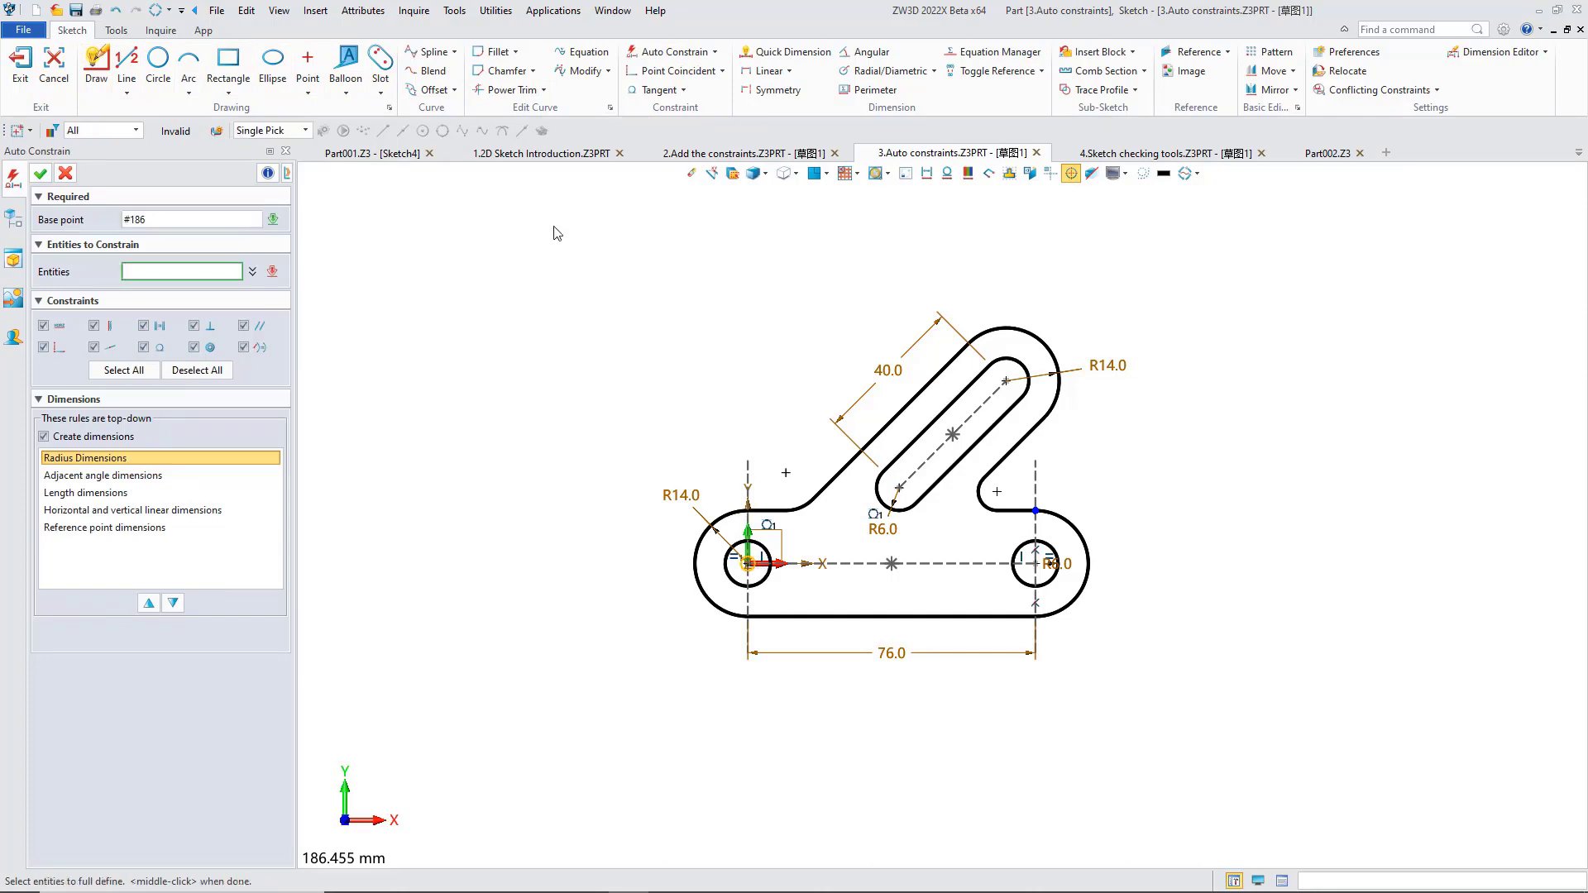
{"action": "left_click_drag", "start_coordinate": [1215, 703], "coordinate": [1265, 744]}
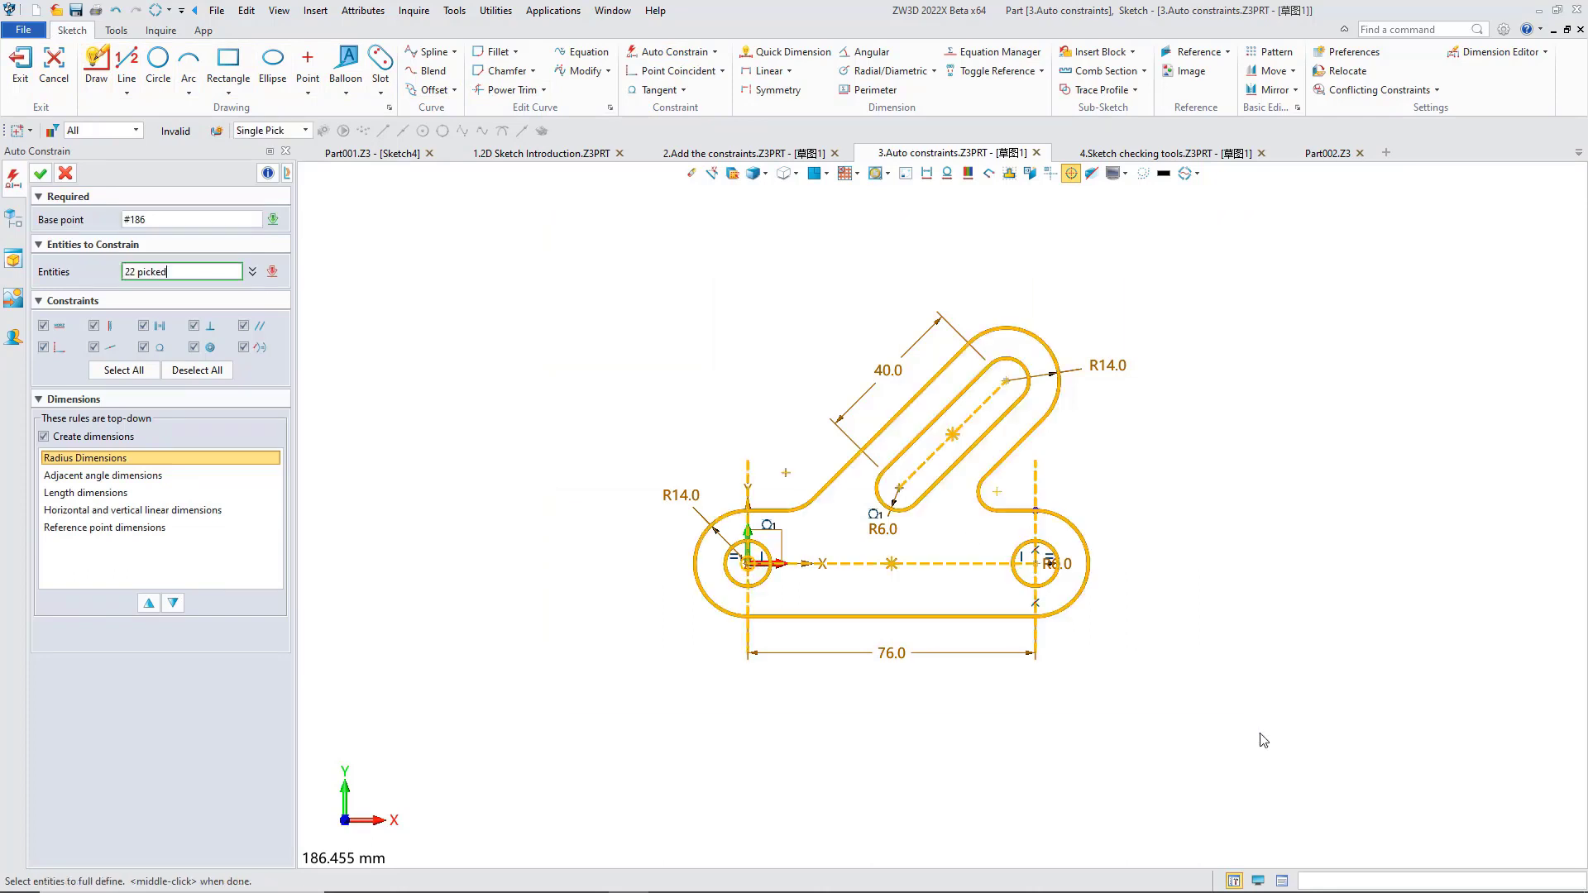
{"action": "left_click", "coordinate": [43, 173]}
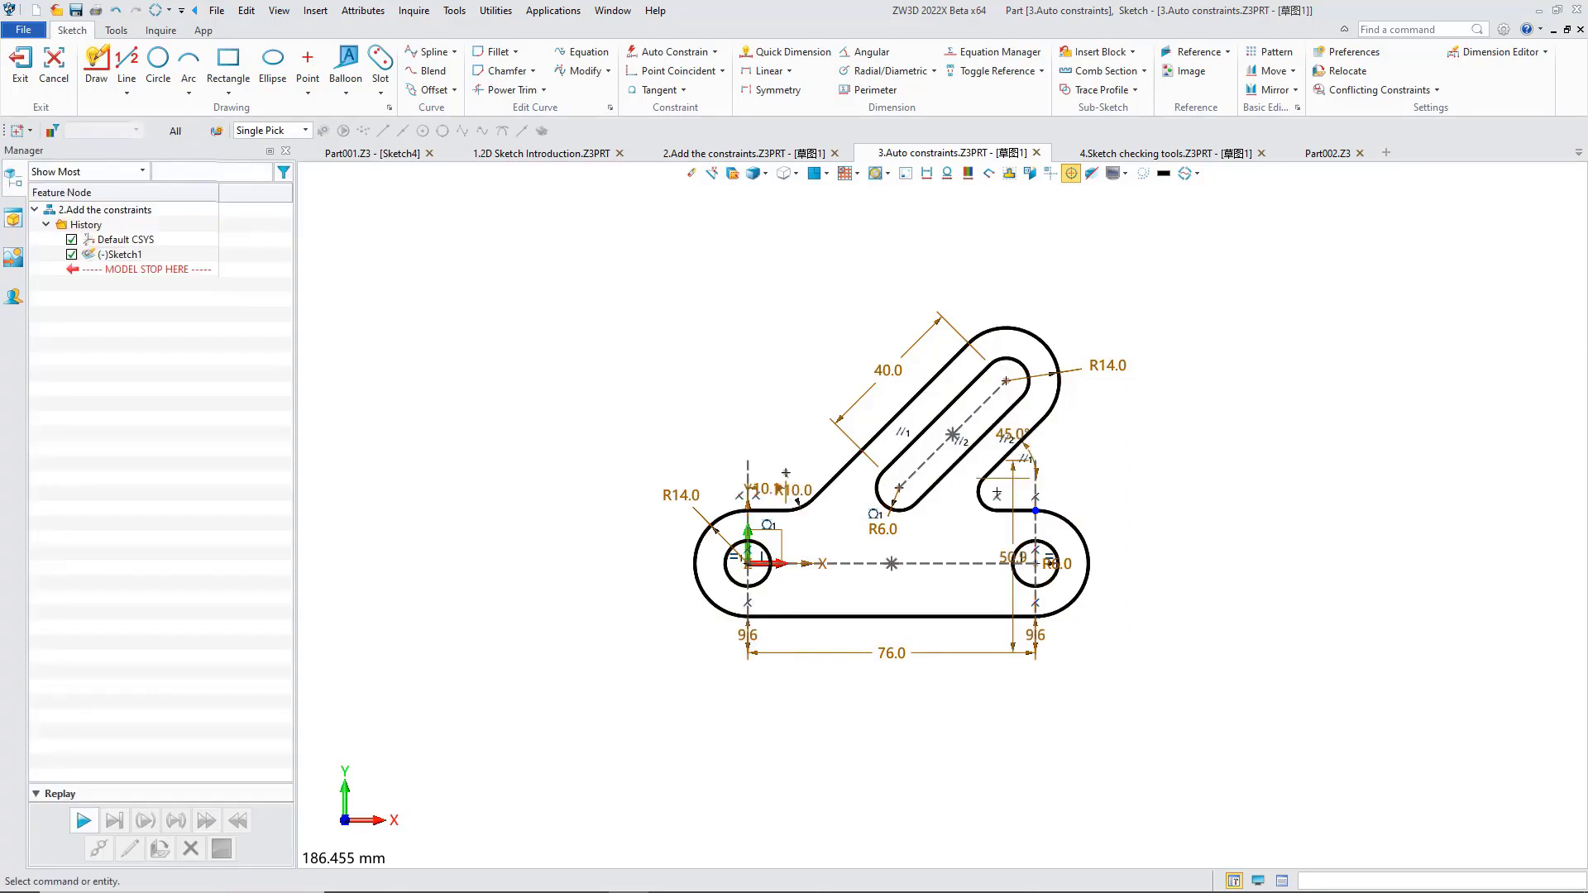
- Display the constraint status colours to check how fully the bracket sketch is defined
{"action": "left_click", "coordinate": [967, 173]}
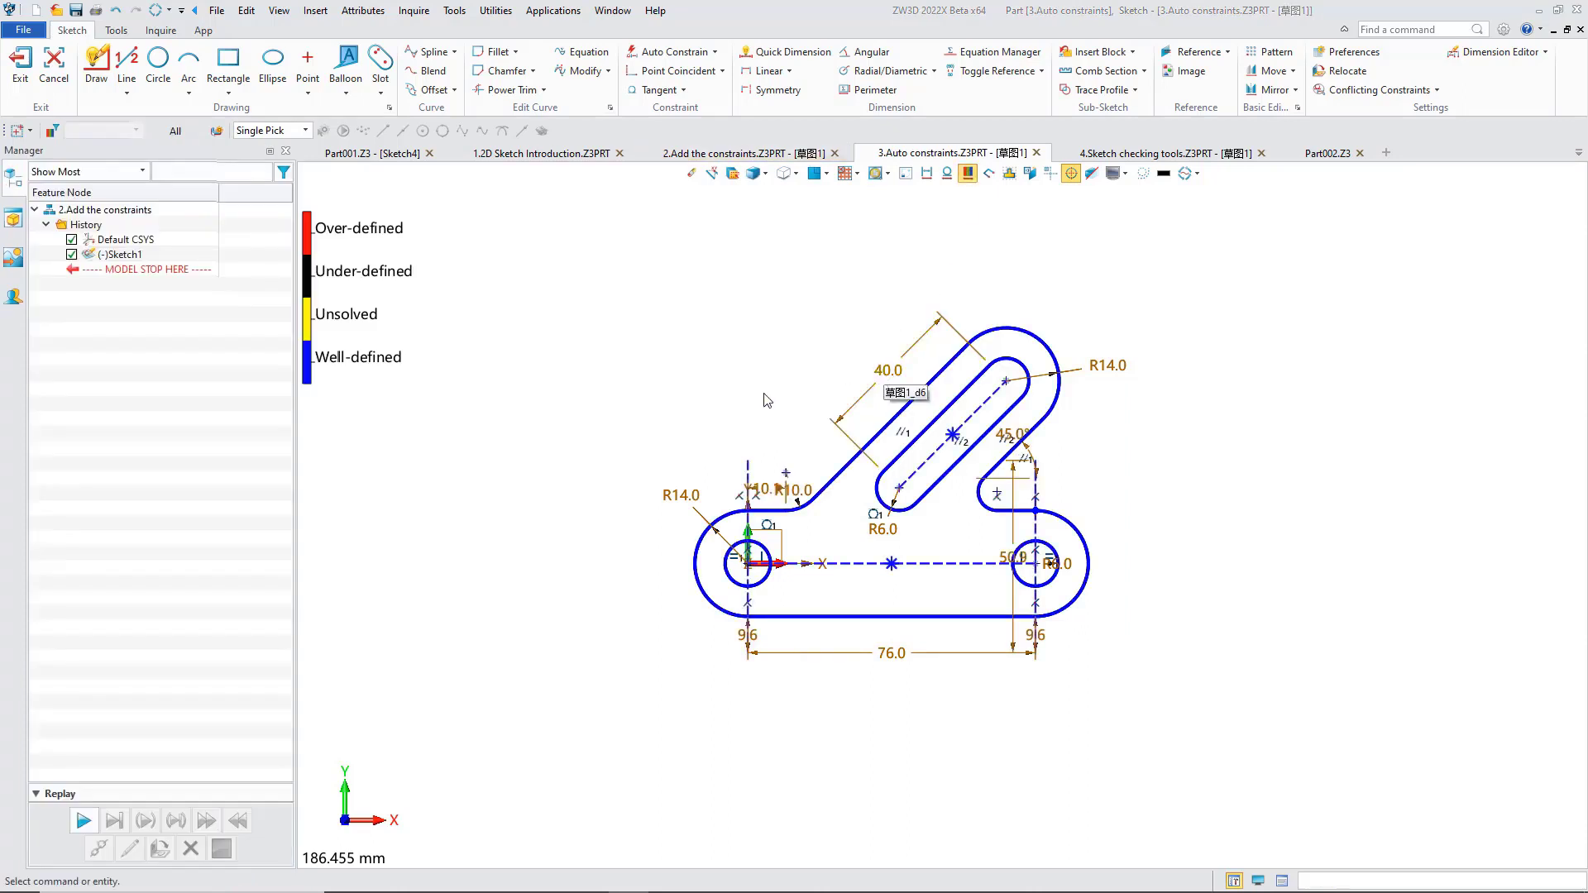
{"action": "left_click", "coordinate": [968, 173]}
{"action": "left_click", "coordinate": [968, 174]}
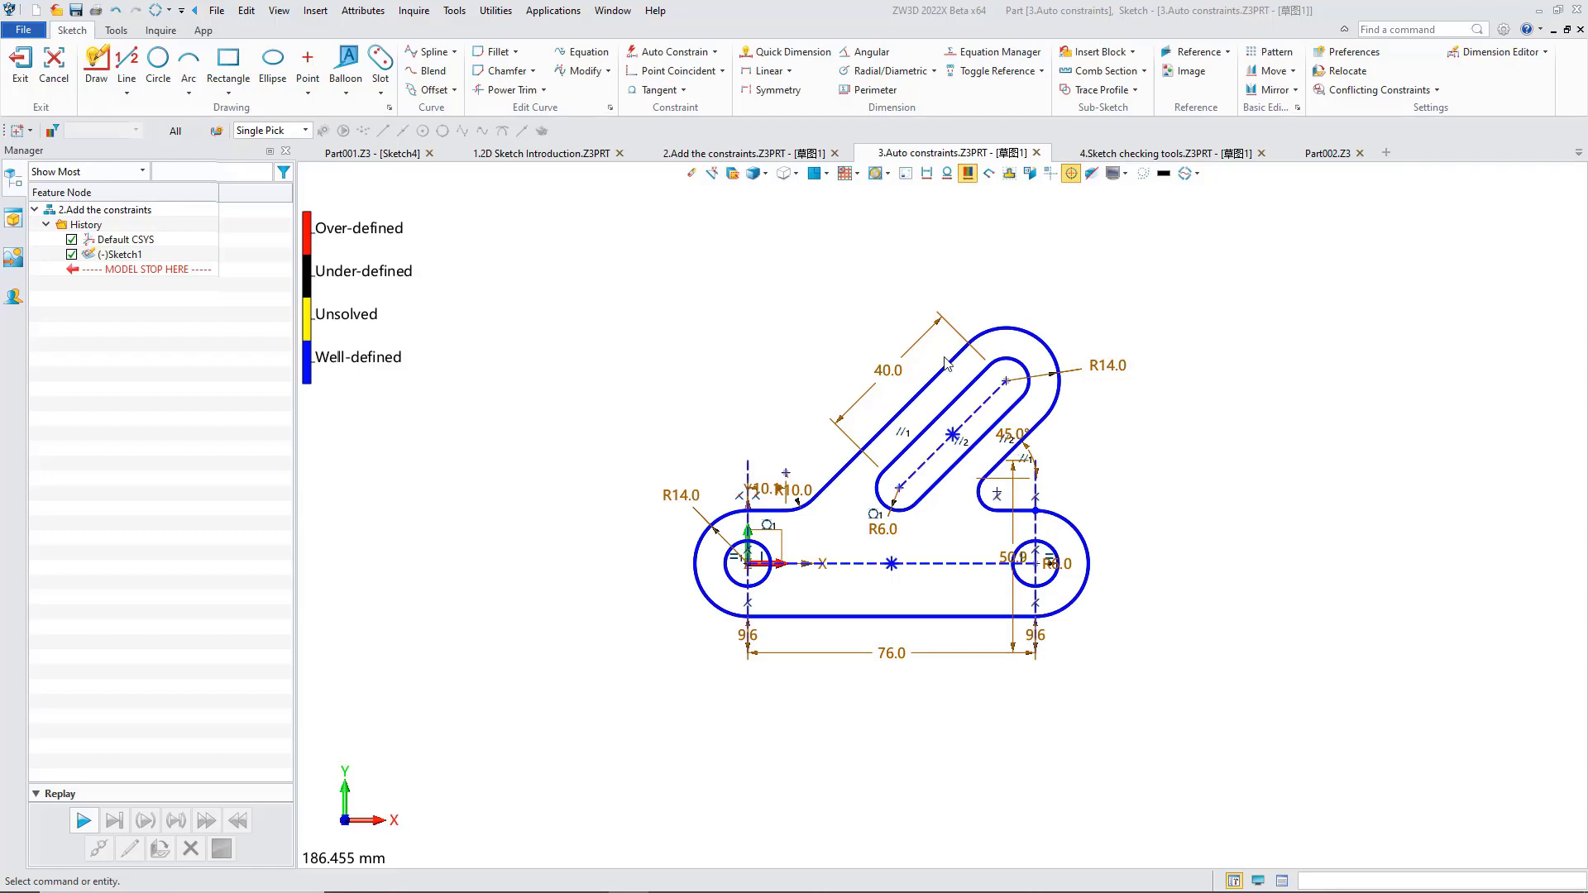